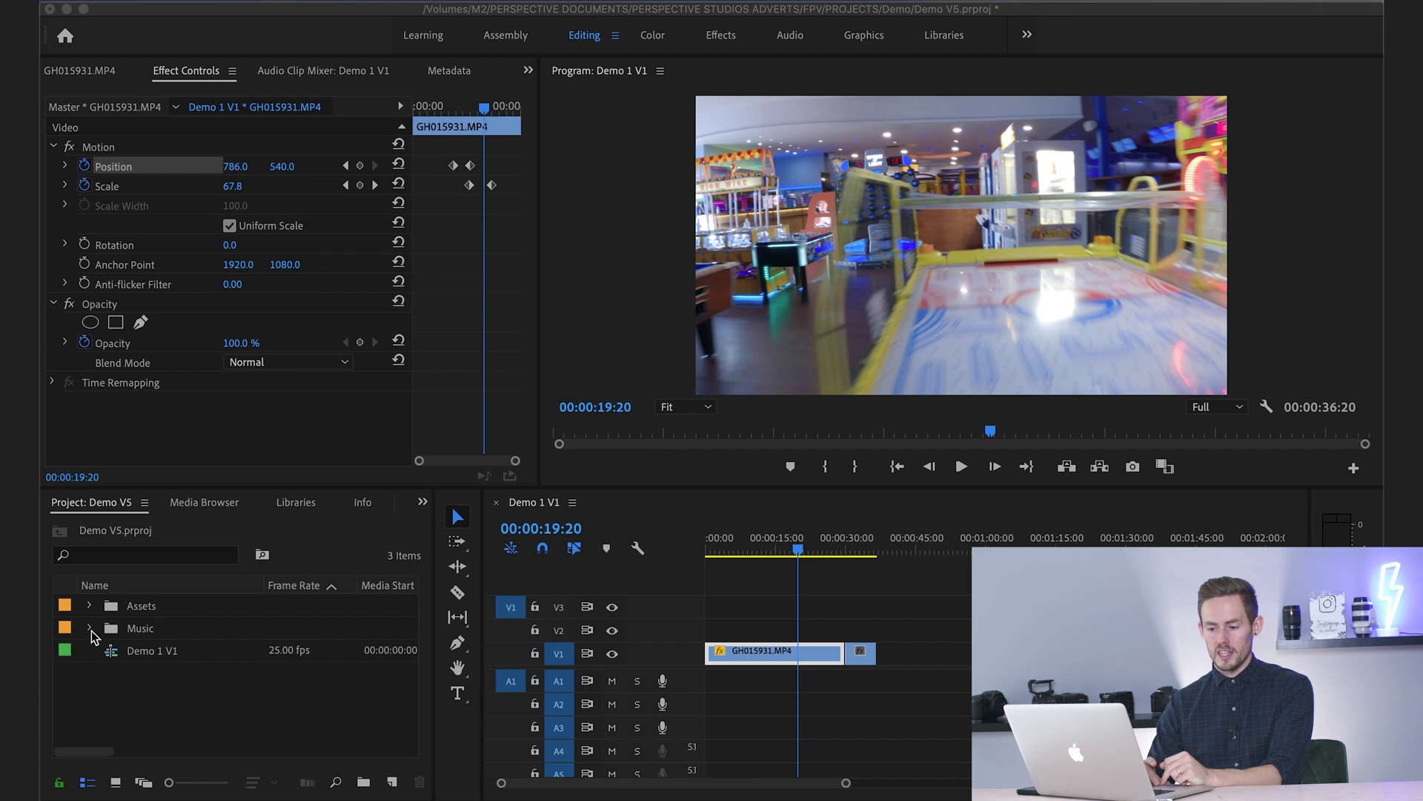
# - Load the Wavey-Lights WAV from the Music bin and mark an eight-second In/Out section
pyautogui.click(90, 629)
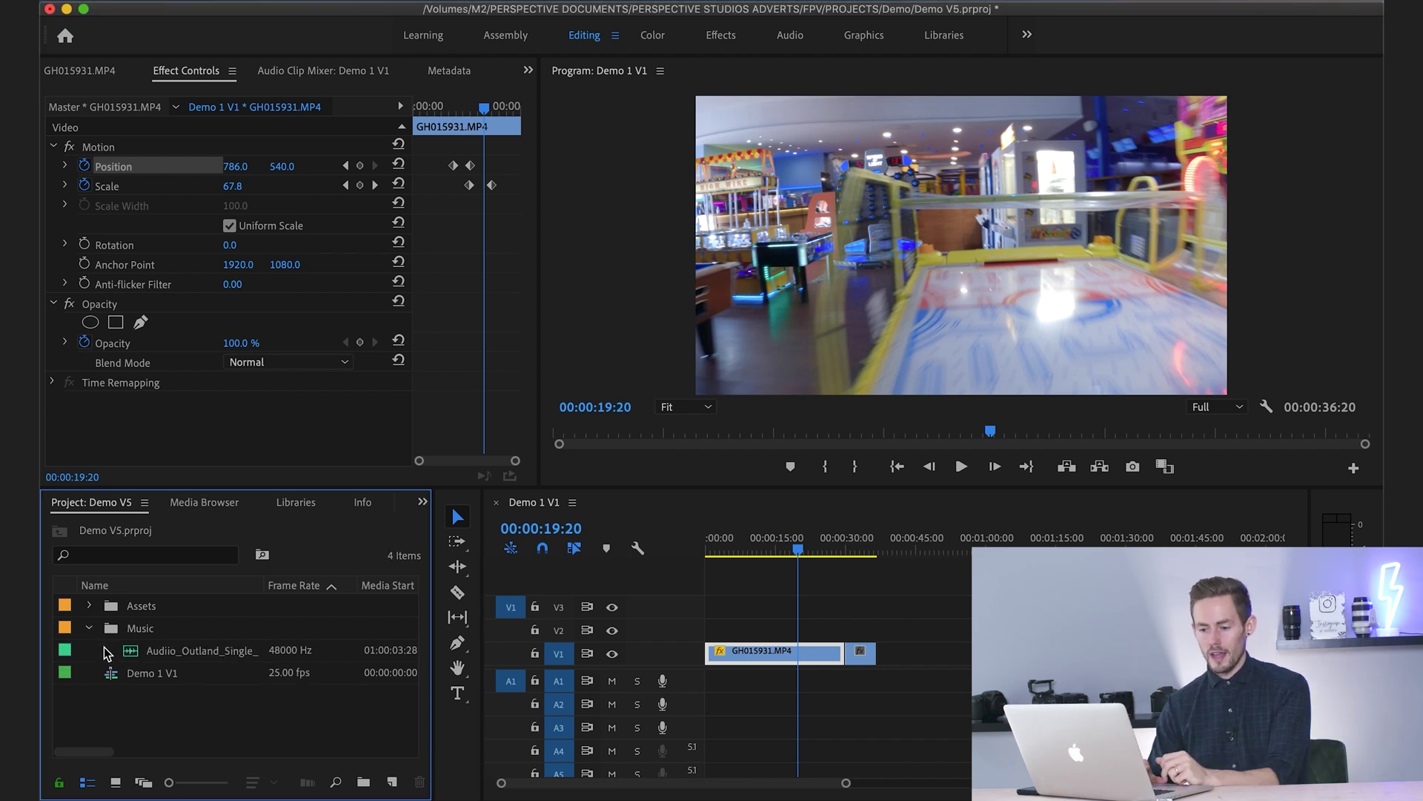
pyautogui.doubleClick(129, 654)
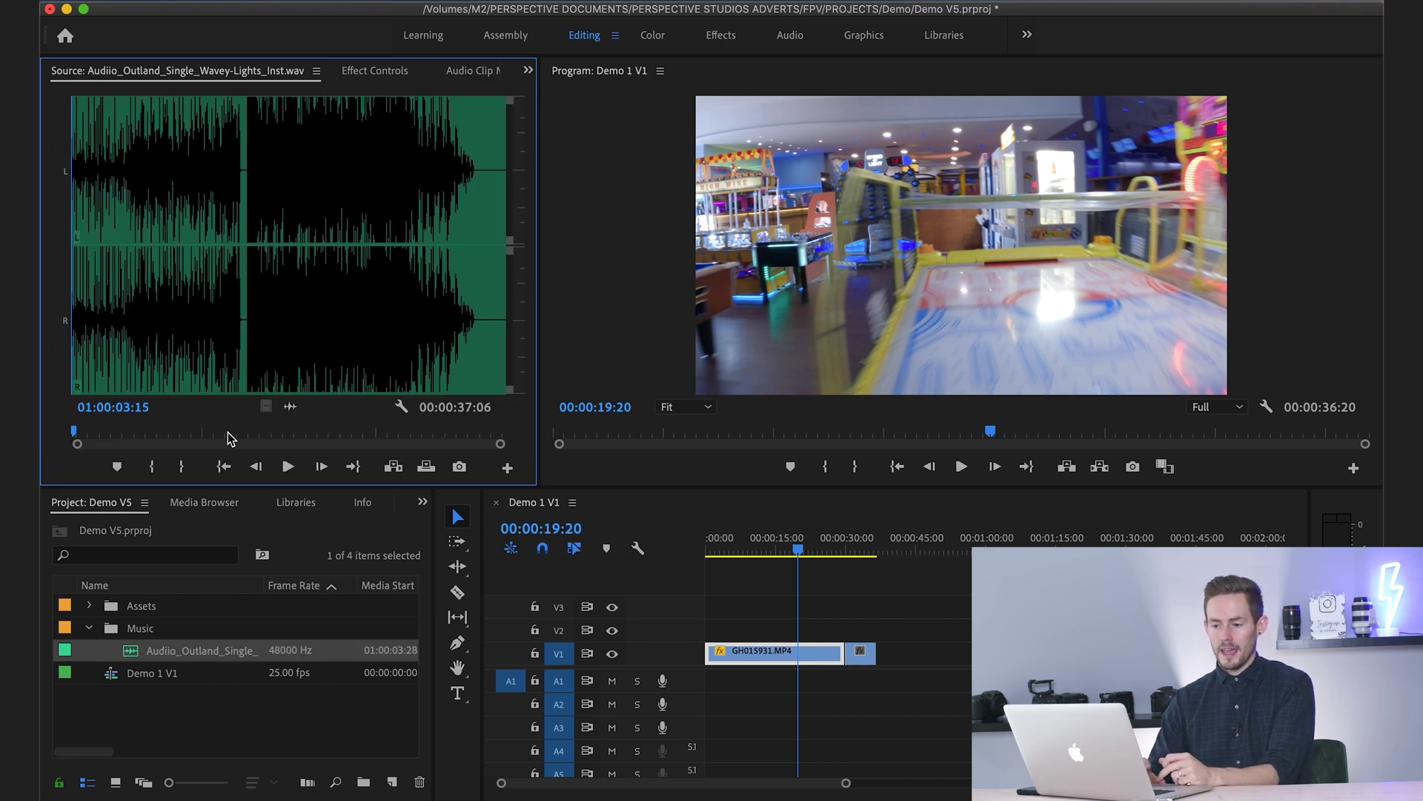
pyautogui.click(253, 432)
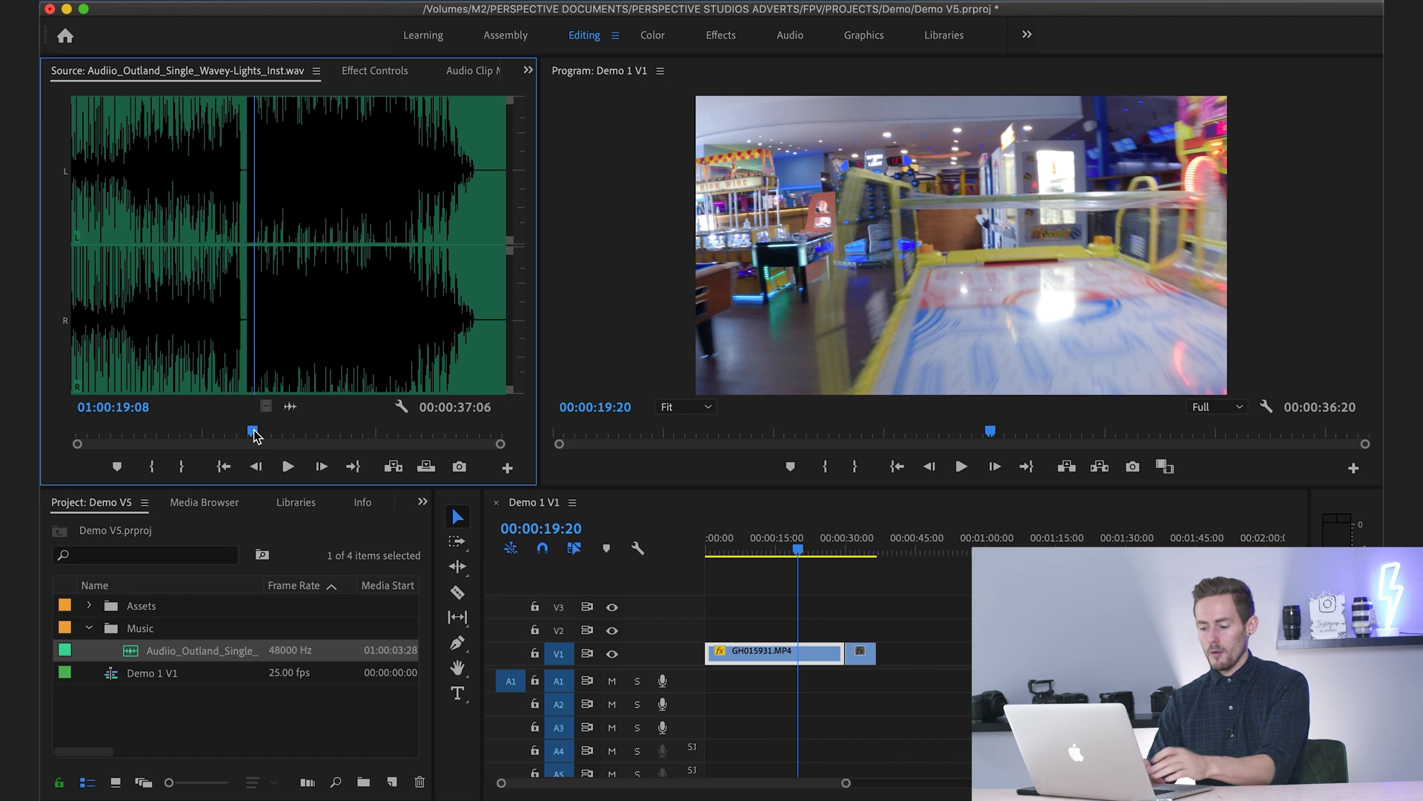
pyautogui.press('i')
pyautogui.click(340, 431)
pyautogui.press('o')
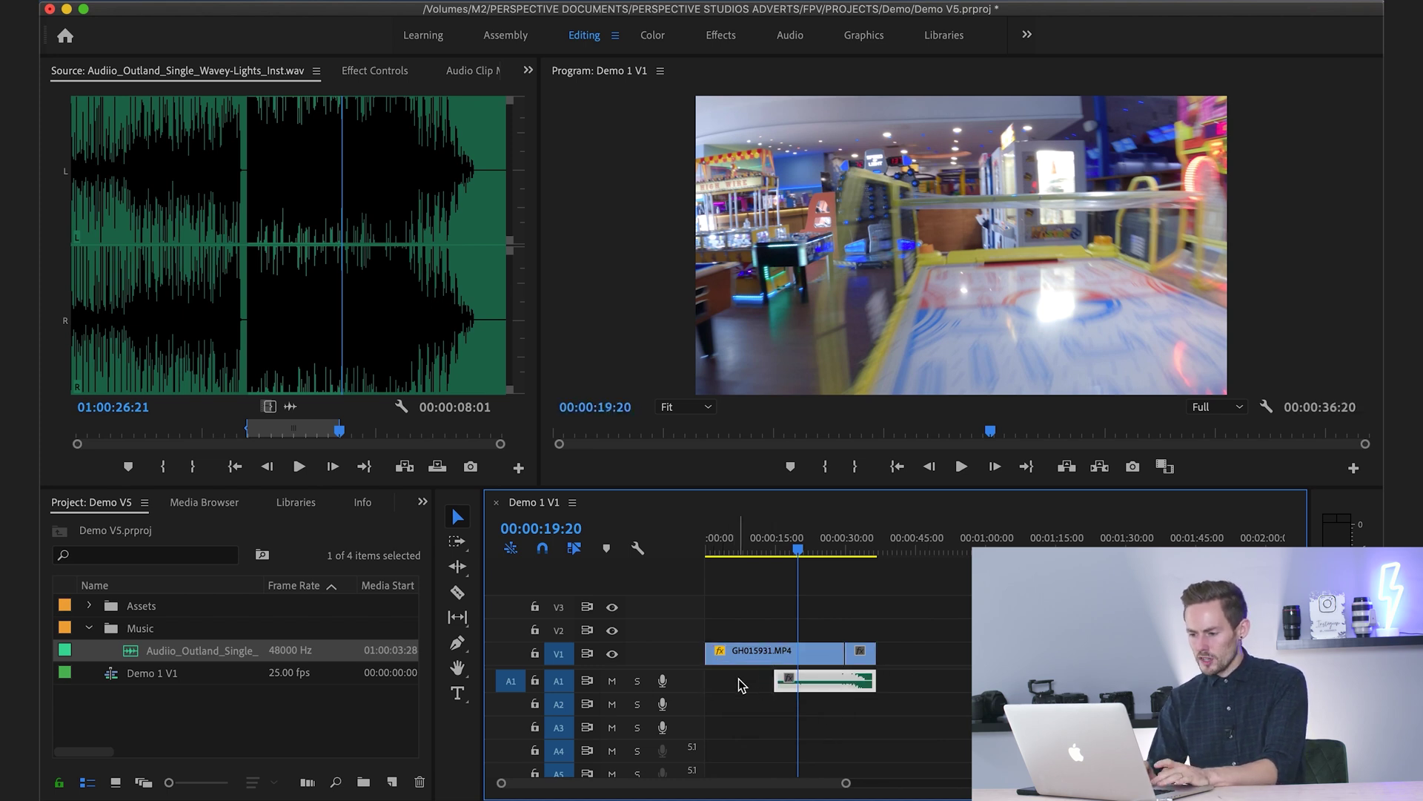
# - Toggle A1's mute off again and expand the A1 track to show the music waveform
pyautogui.click(613, 682)
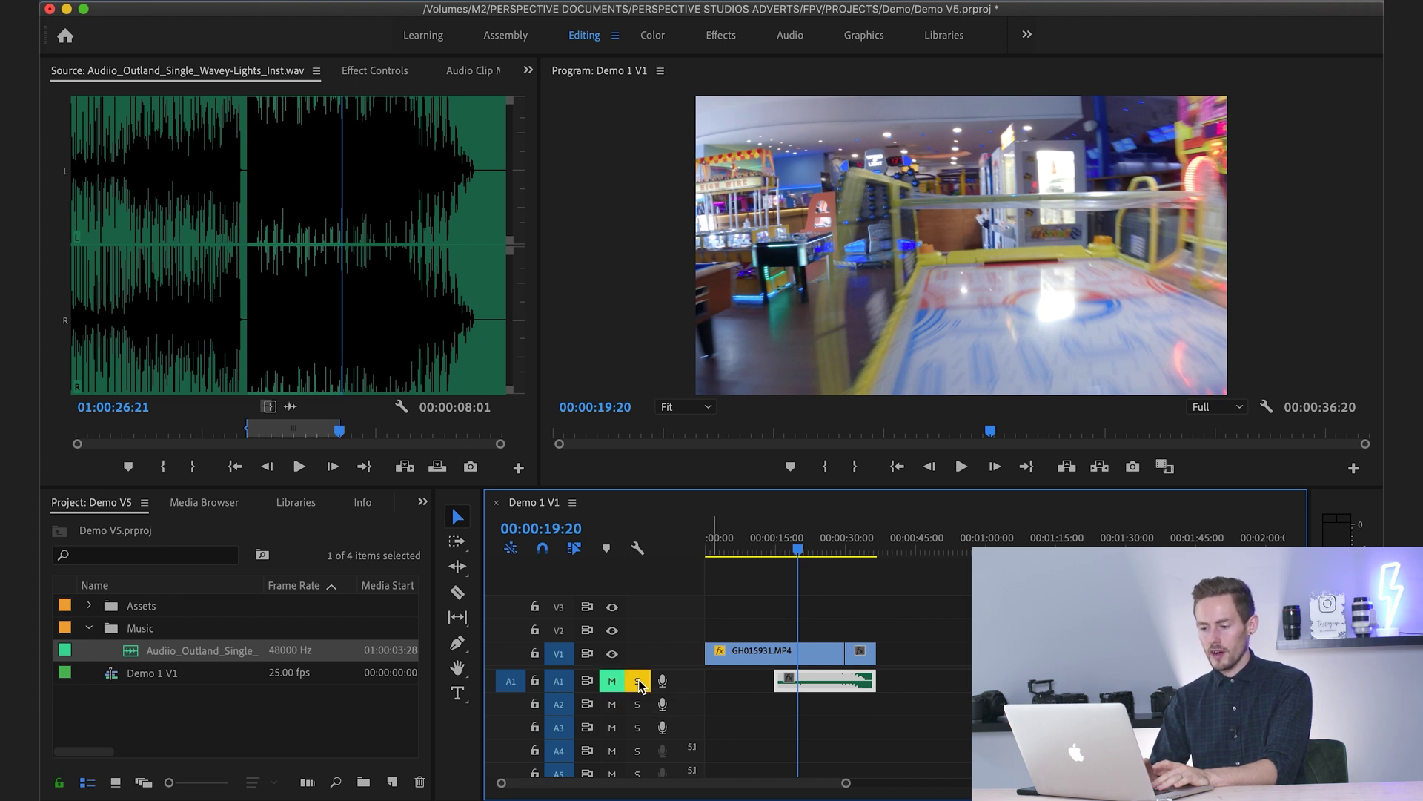
pyautogui.click(612, 682)
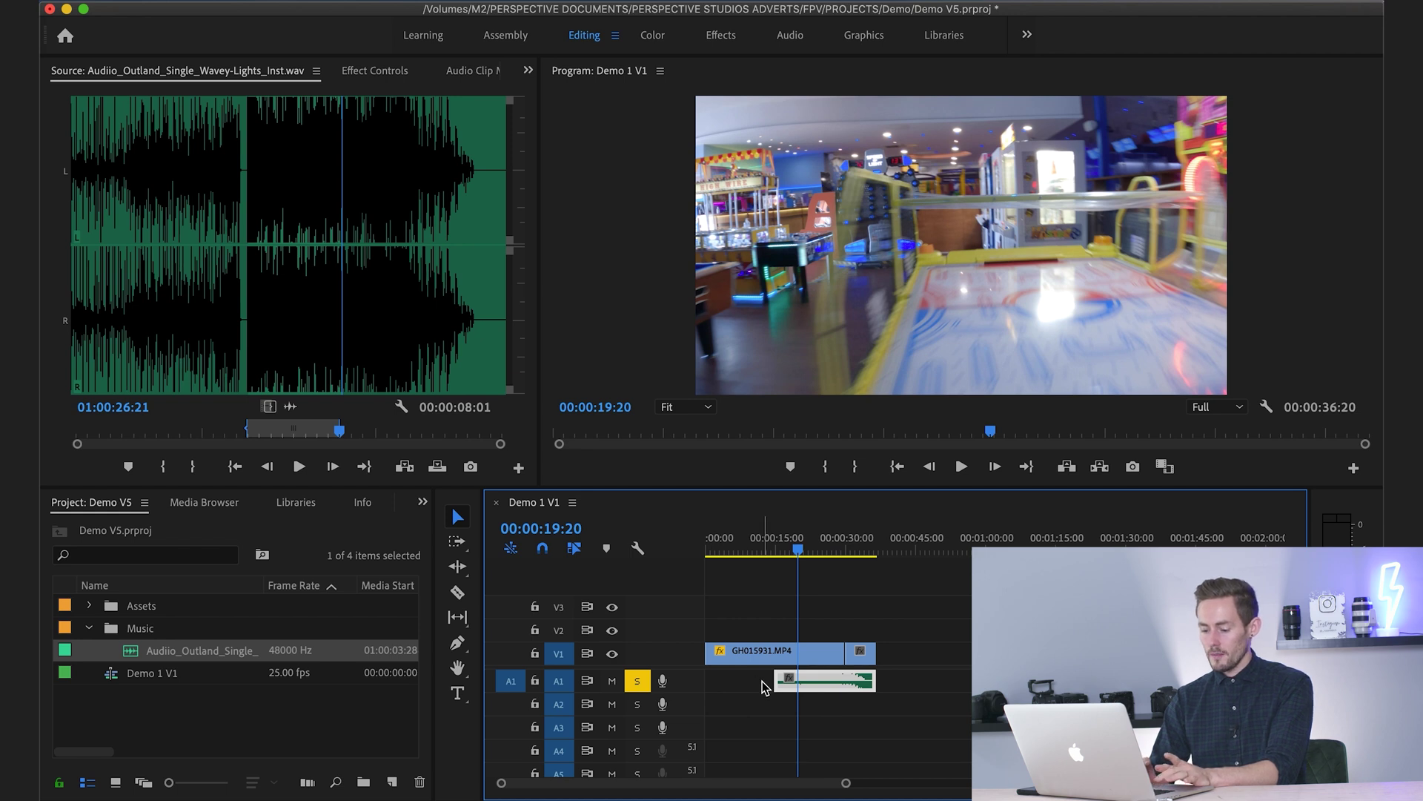
pyautogui.scroll(5, 763, 687)
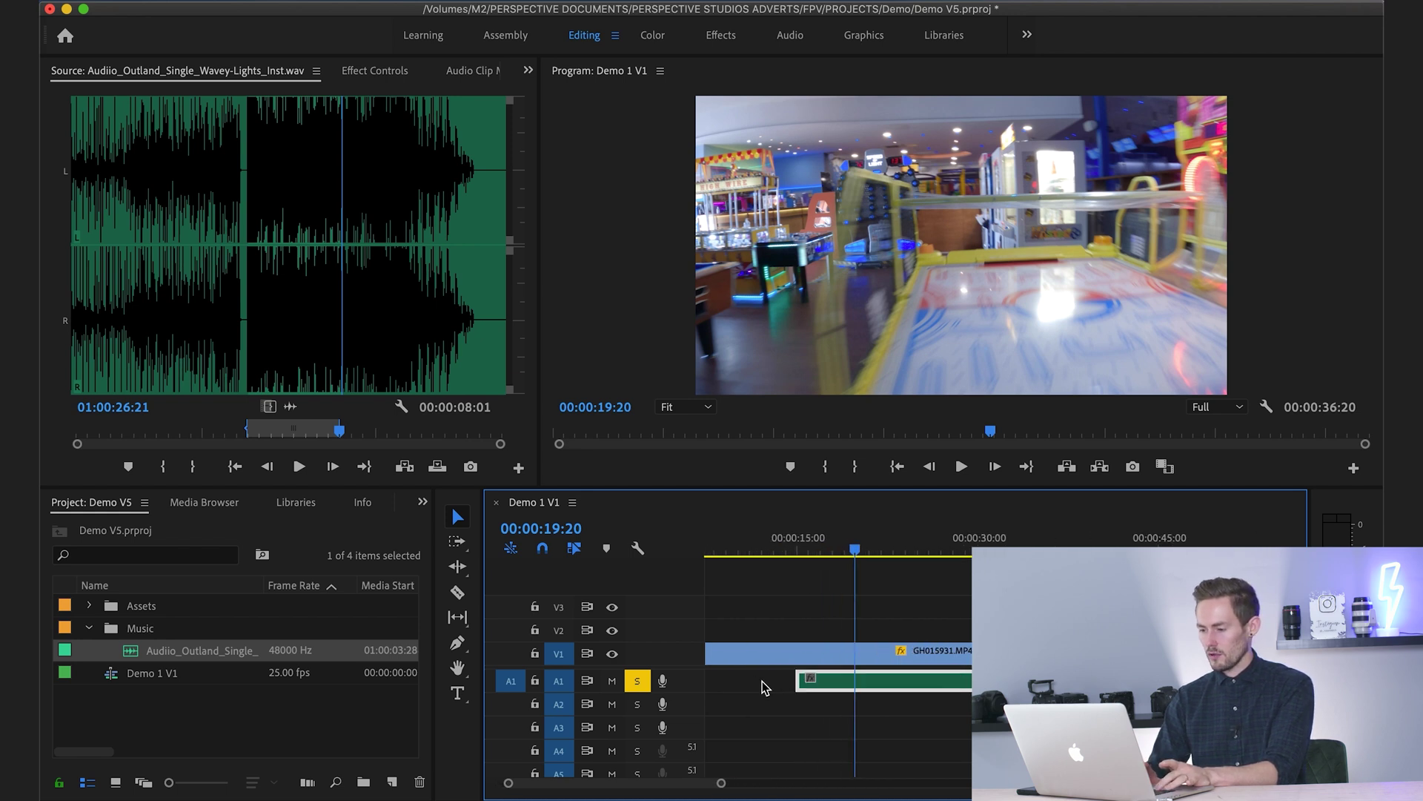
pyautogui.doubleClick(686, 682)
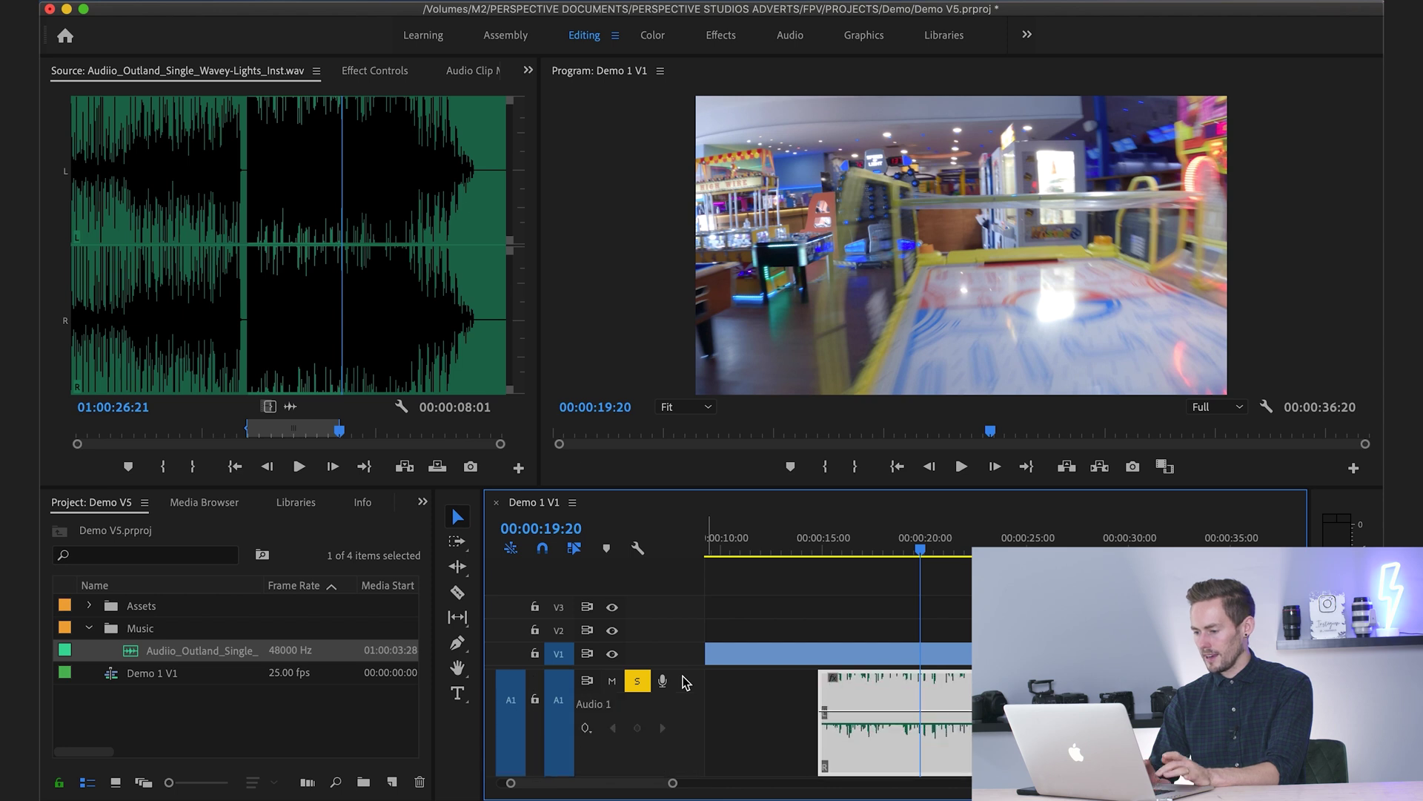
pyautogui.scroll(-3, 764, 738)
pyautogui.scroll(2, 767, 732)
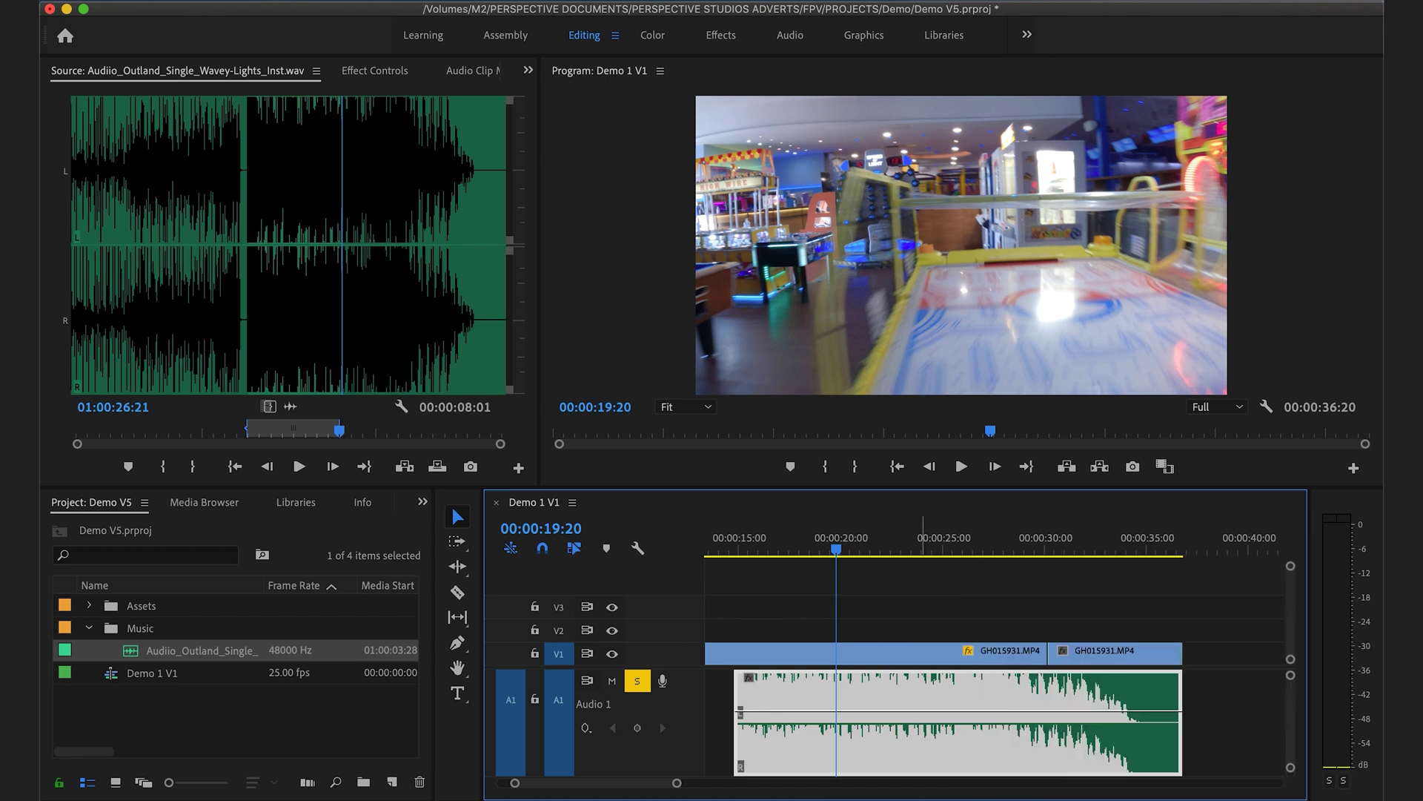
# - Drag the music clip's volume line down to about -9.7 dB while previewing playback
pyautogui.moveTo(922, 712); pyautogui.dragTo(922, 657)
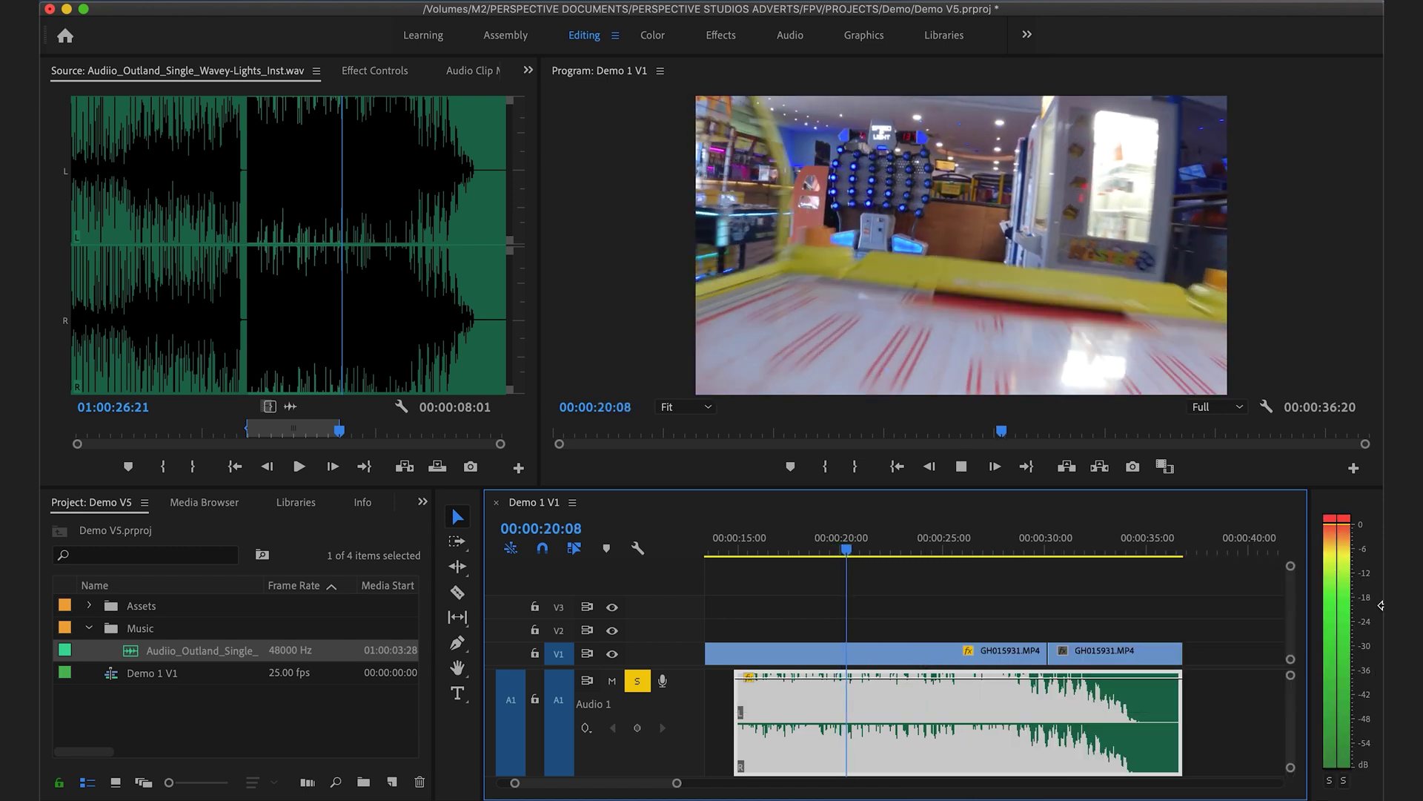
pyautogui.press('space')
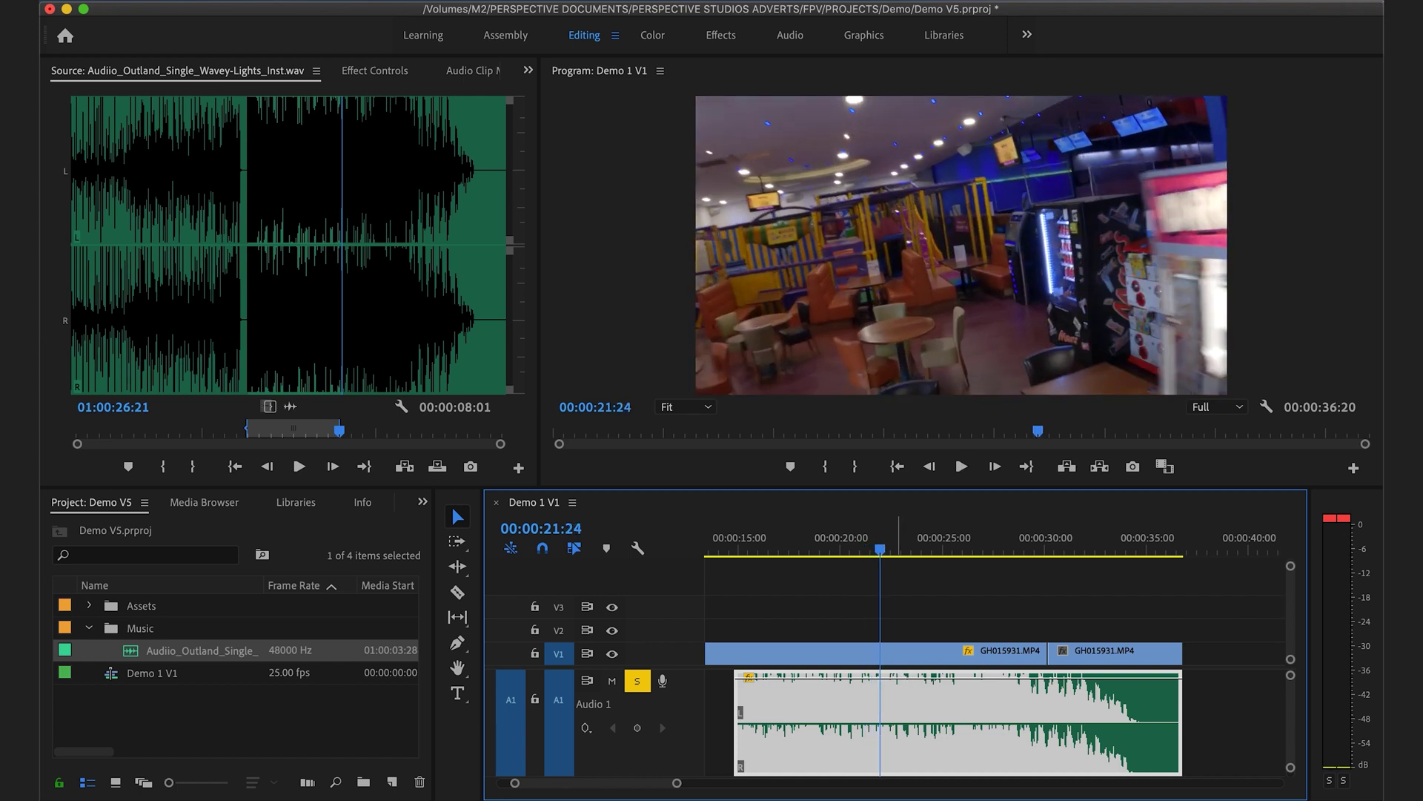
pyautogui.moveTo(921, 676); pyautogui.dragTo(921, 722)
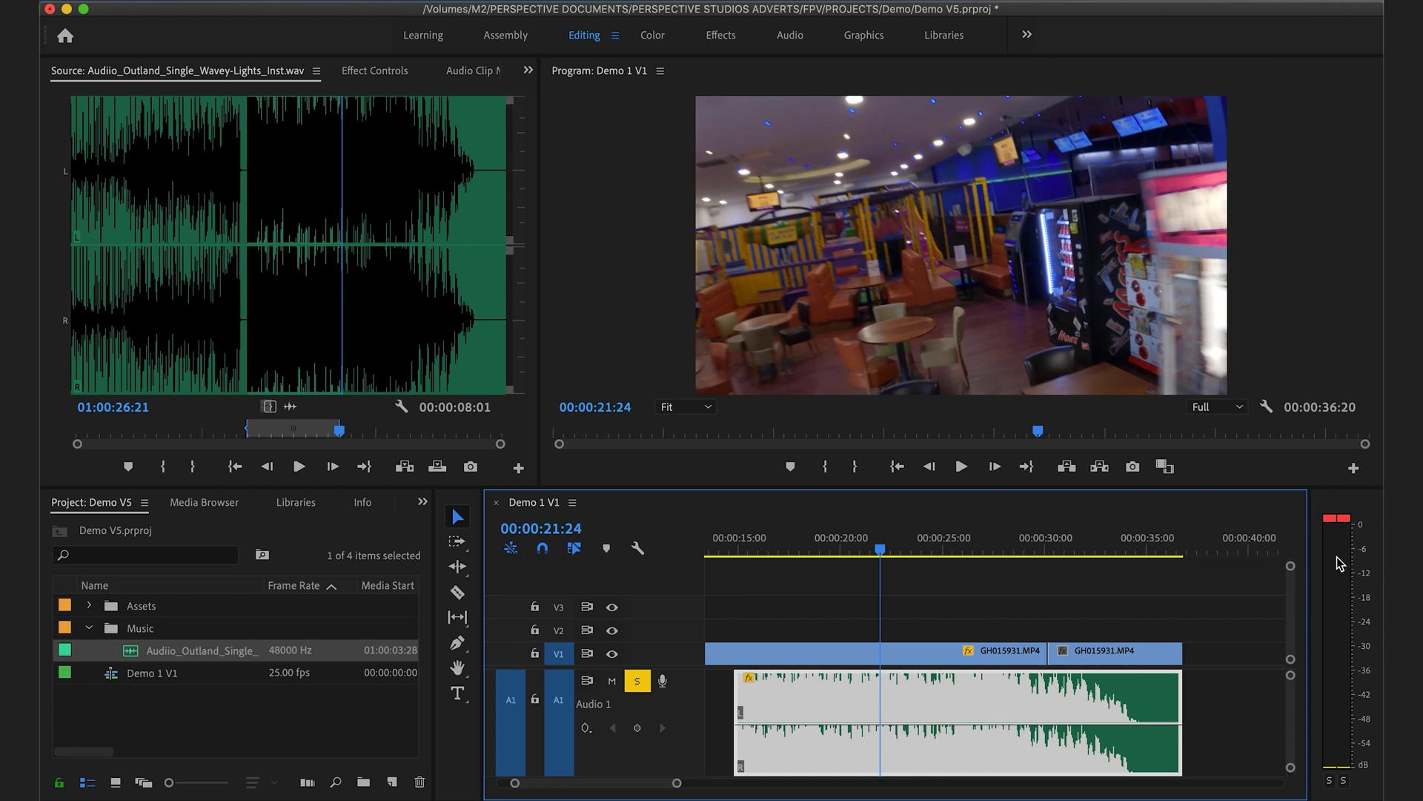
pyautogui.moveTo(860, 727); pyautogui.dragTo(861, 733)
pyautogui.press('space')
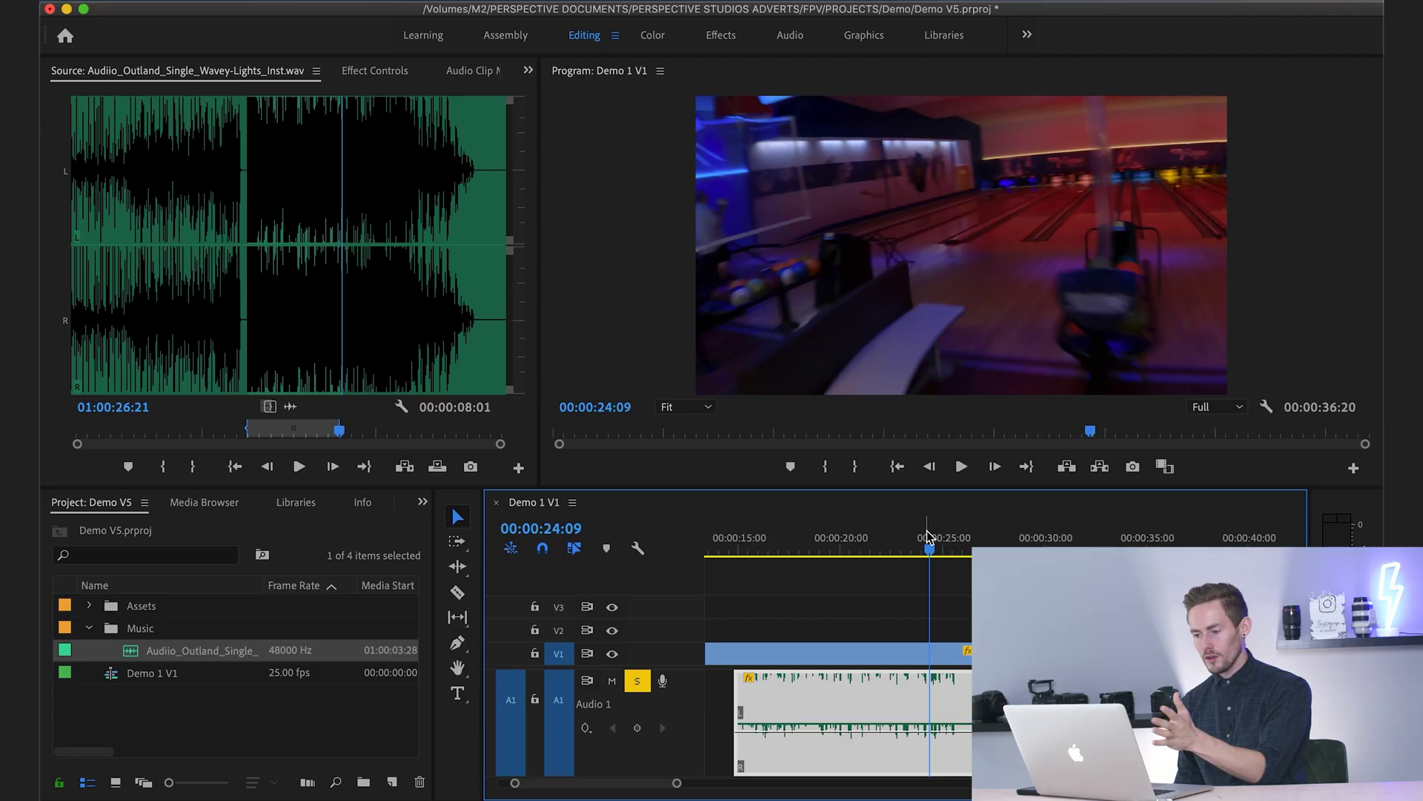
# - Trim the first FPV shot to end on the 00:00:21:09 beat and add the next GH015931.MP4 section
pyautogui.click(841, 549)
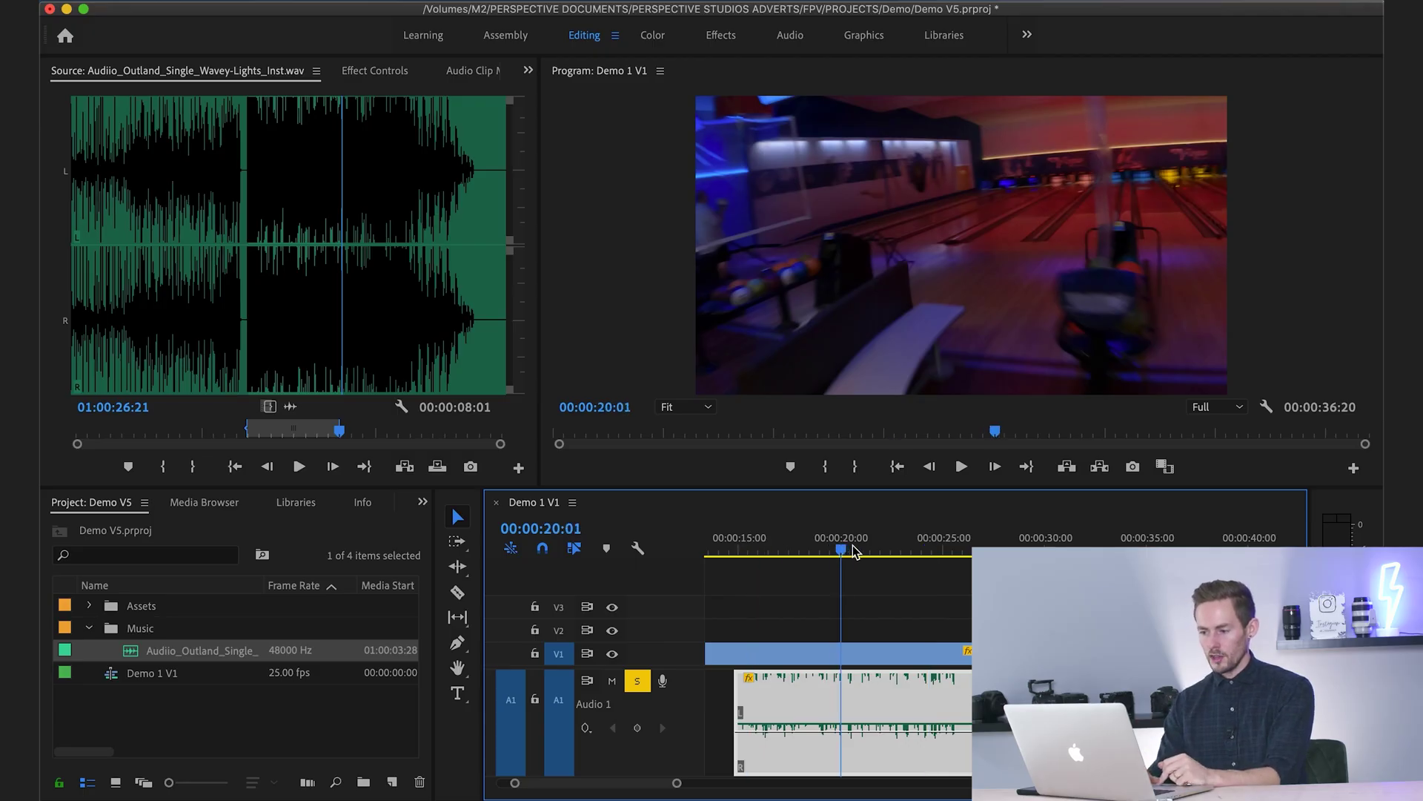
pyautogui.press('space')
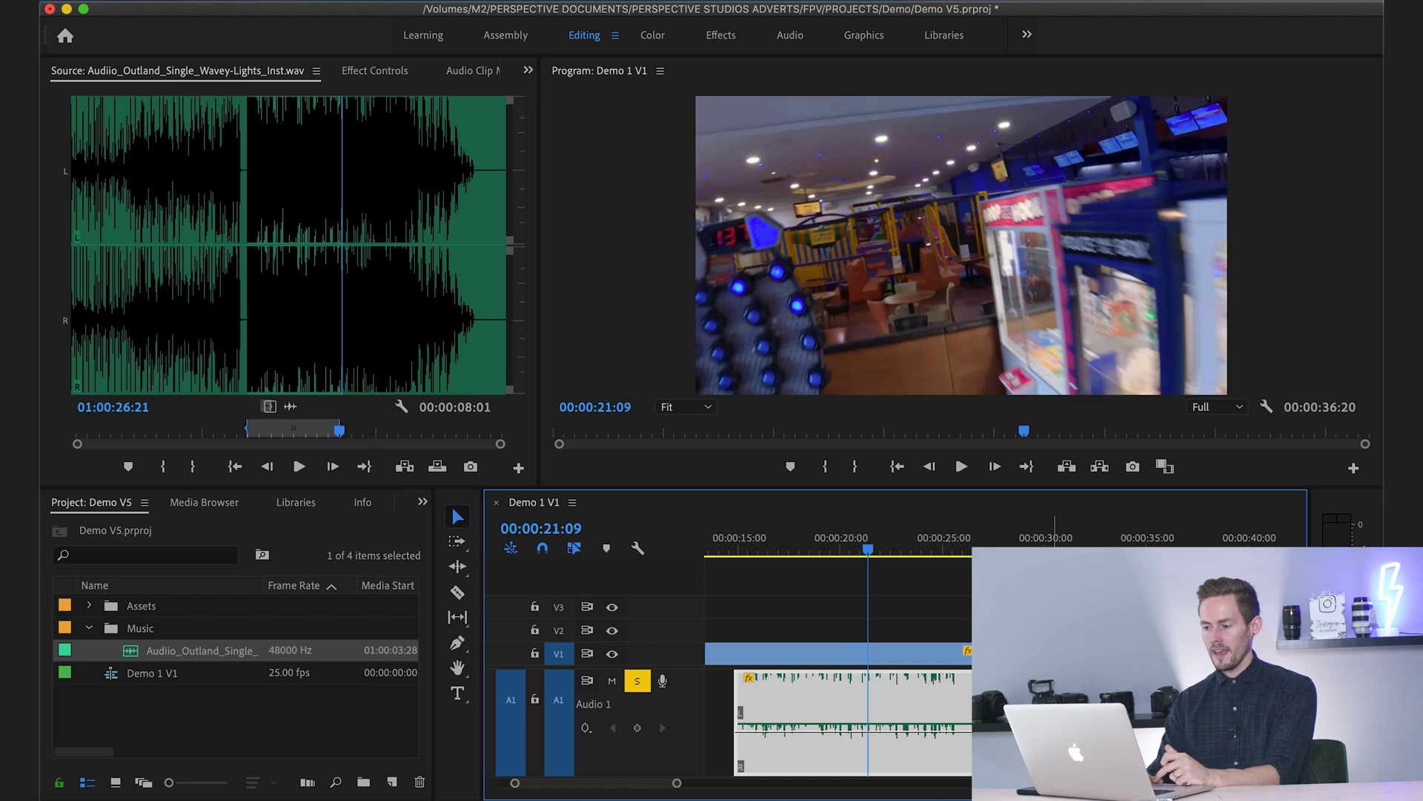
pyautogui.moveTo(975, 653); pyautogui.dragTo(868, 652)
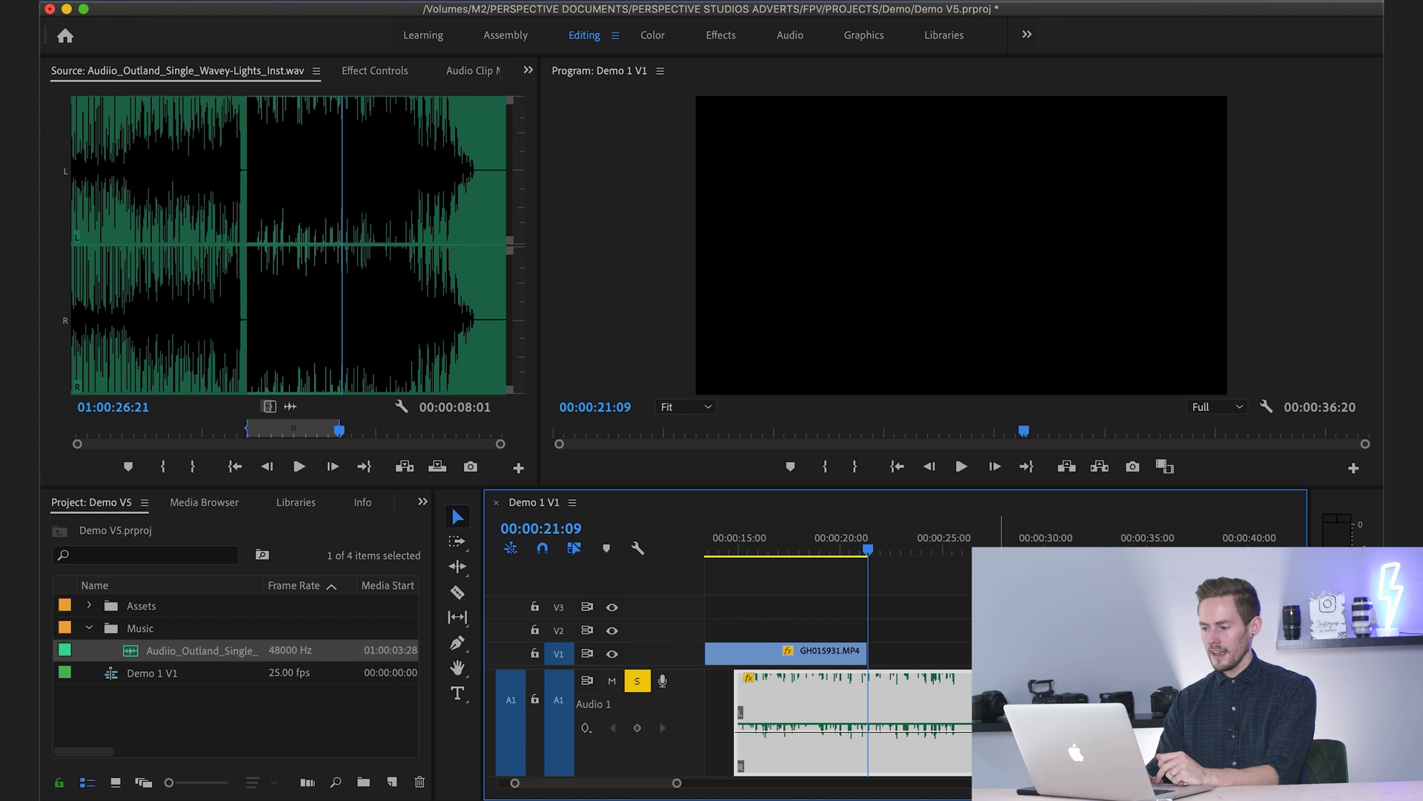
pyautogui.press('super+v')
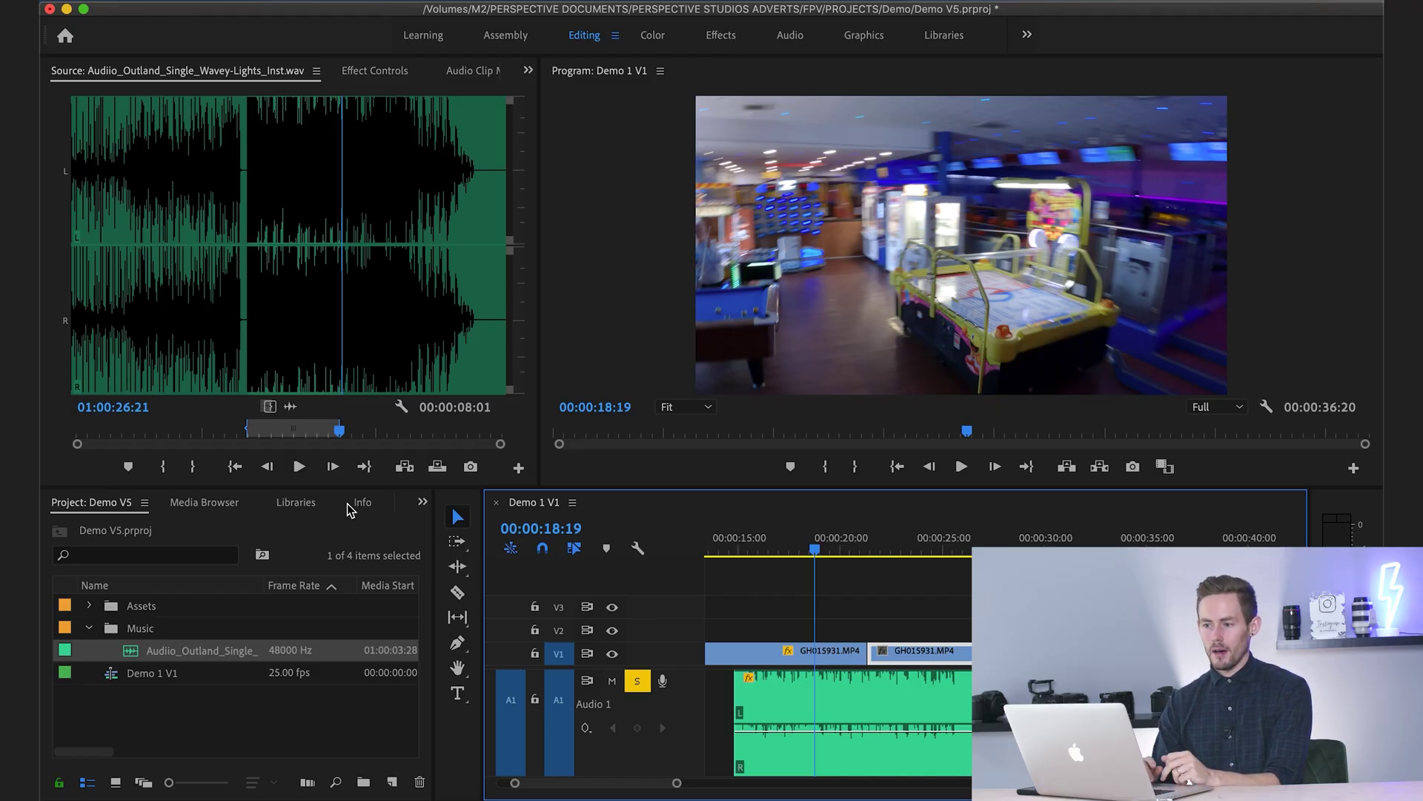
# - Search the Effects panel for 'warp' and drop Warp Stabilizer onto the second V1 clip
pyautogui.scroll(-5, 350, 510)
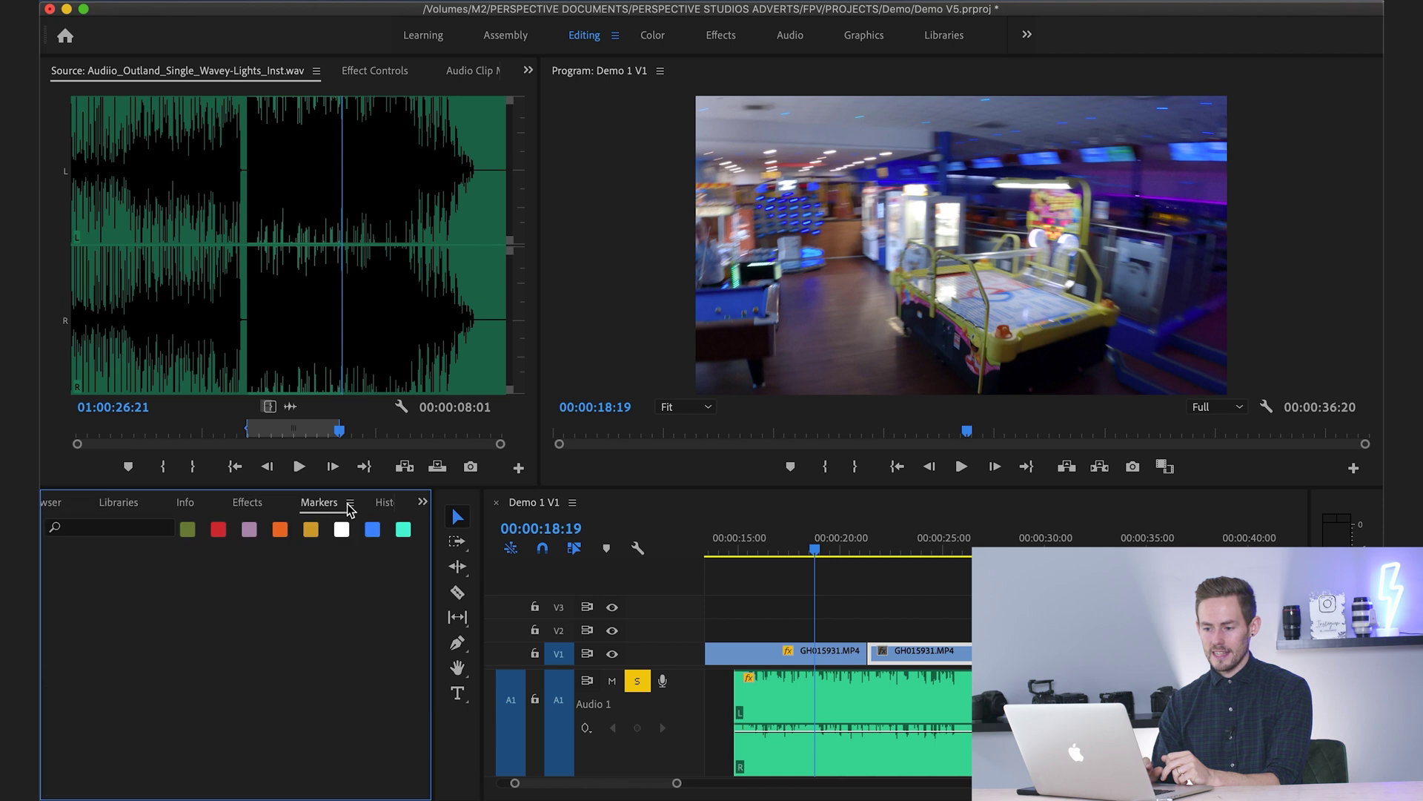
pyautogui.click(247, 503)
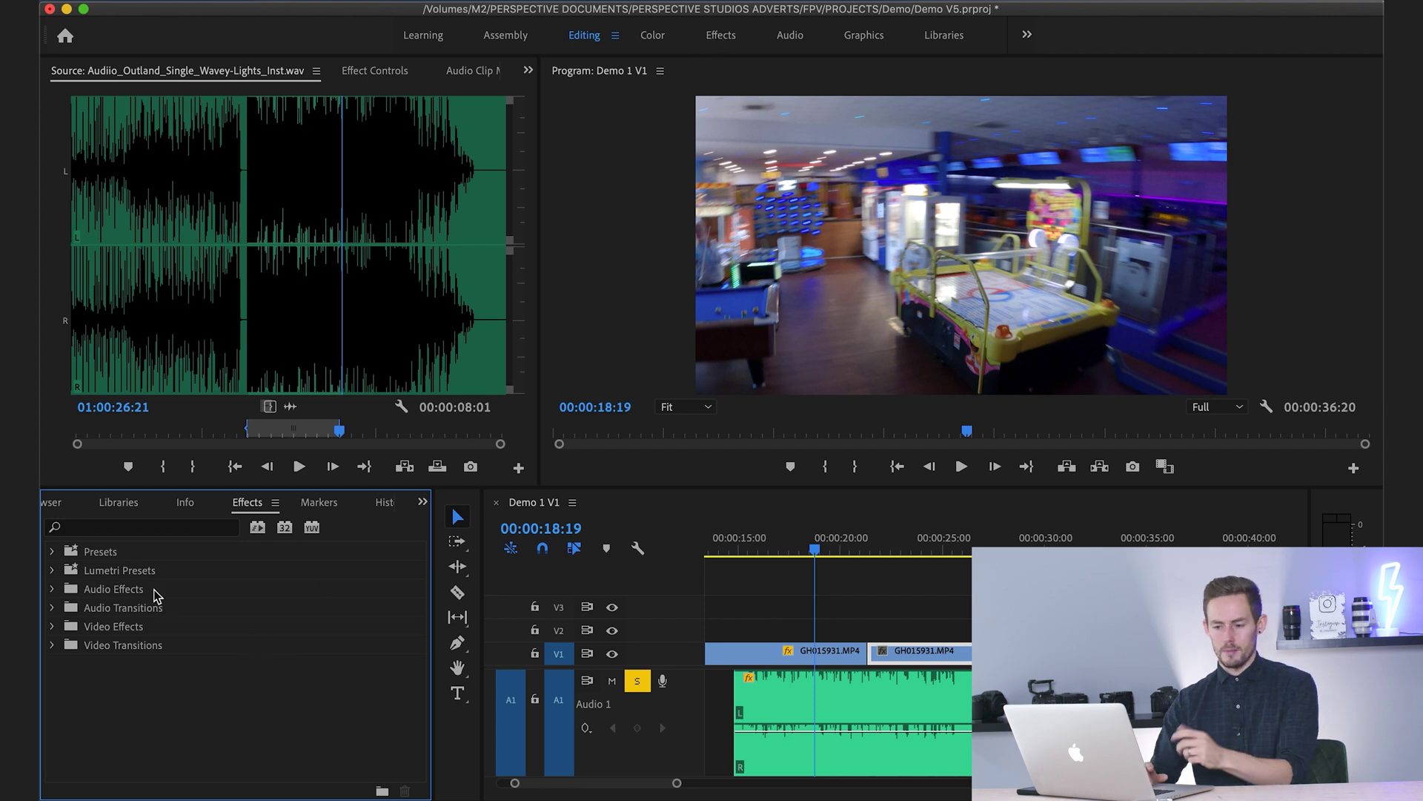
pyautogui.click(122, 529)
pyautogui.write('warp')
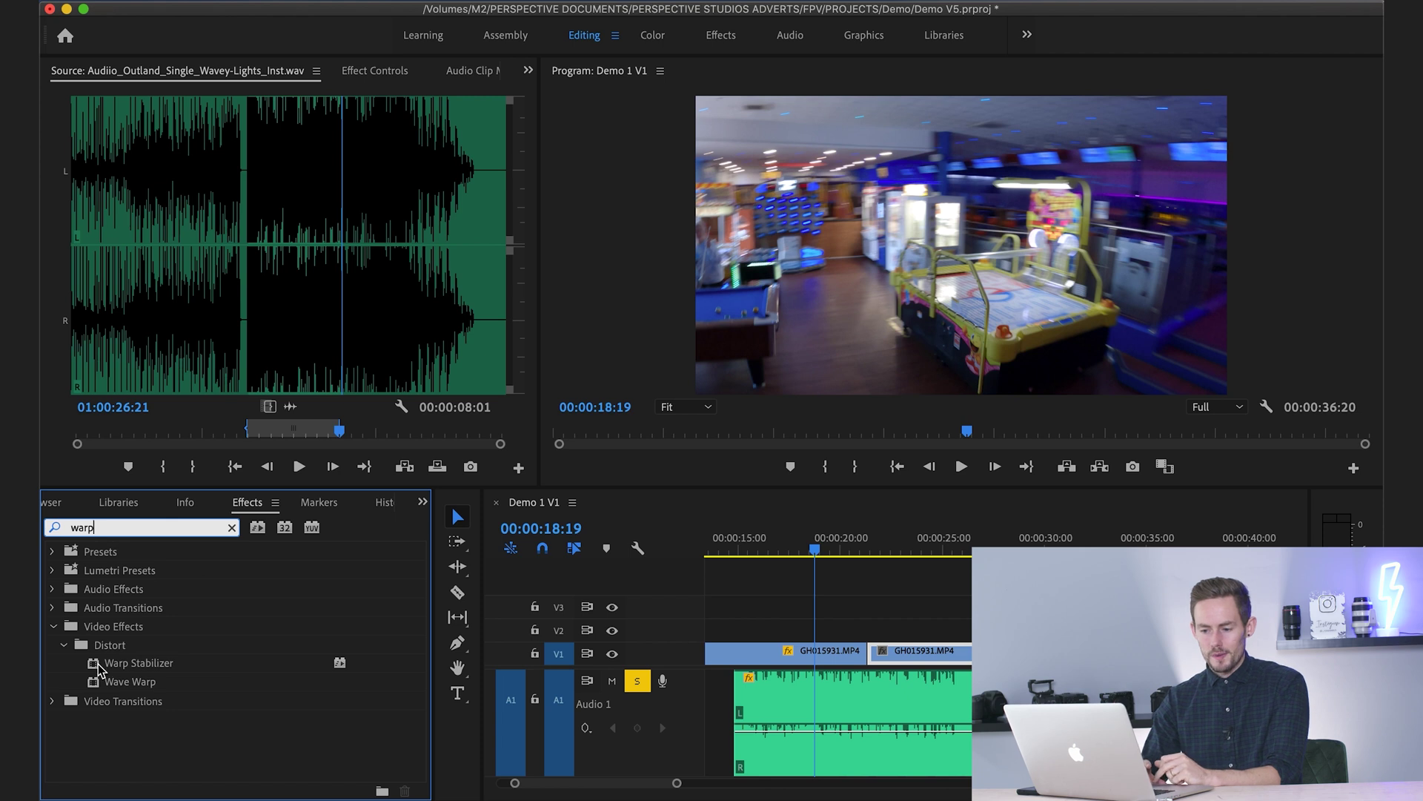
pyautogui.moveTo(98, 669); pyautogui.dragTo(914, 654)
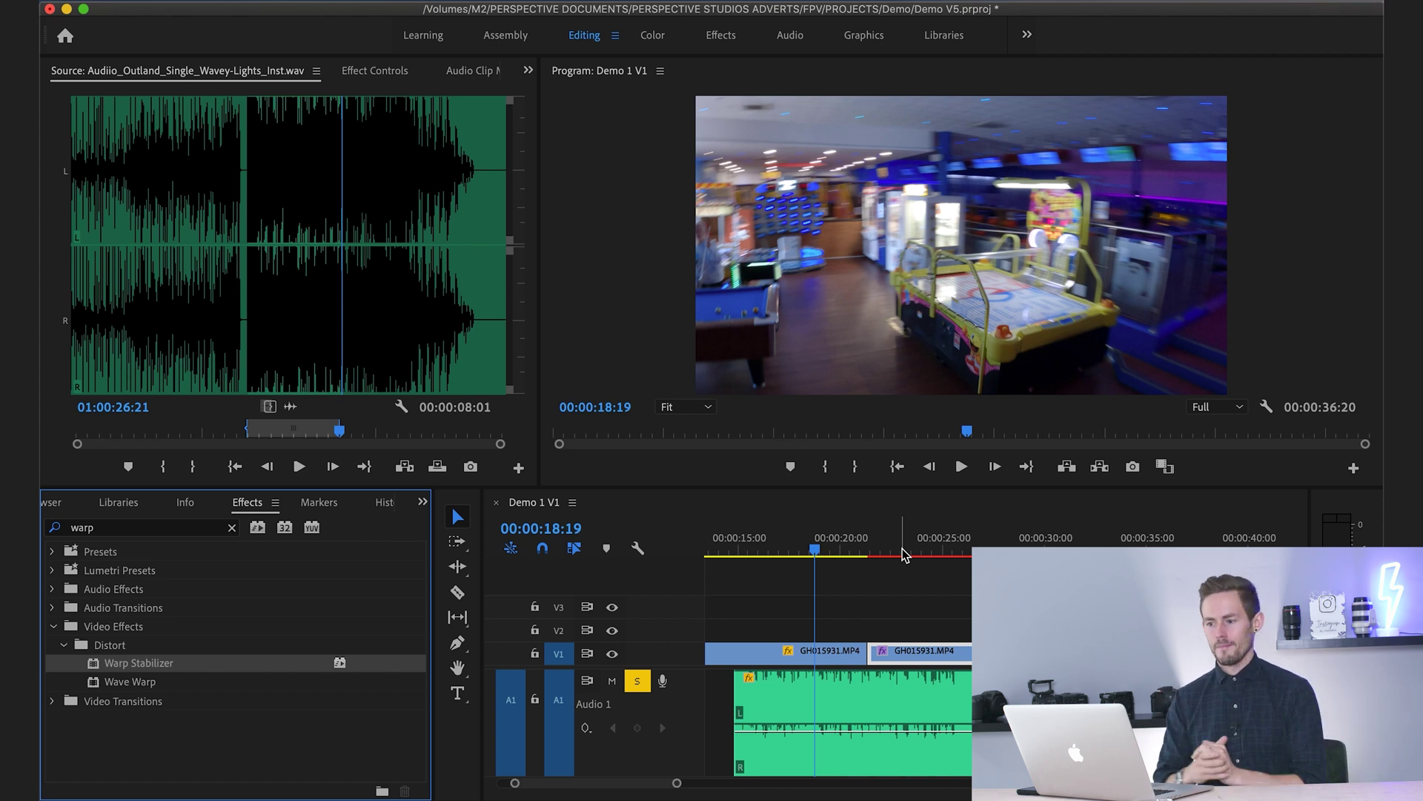
# - Check the Warp Stabilizer settings and play back the stabilized shot
pyautogui.click(355, 72)
pyautogui.scroll(-3, 300, 274)
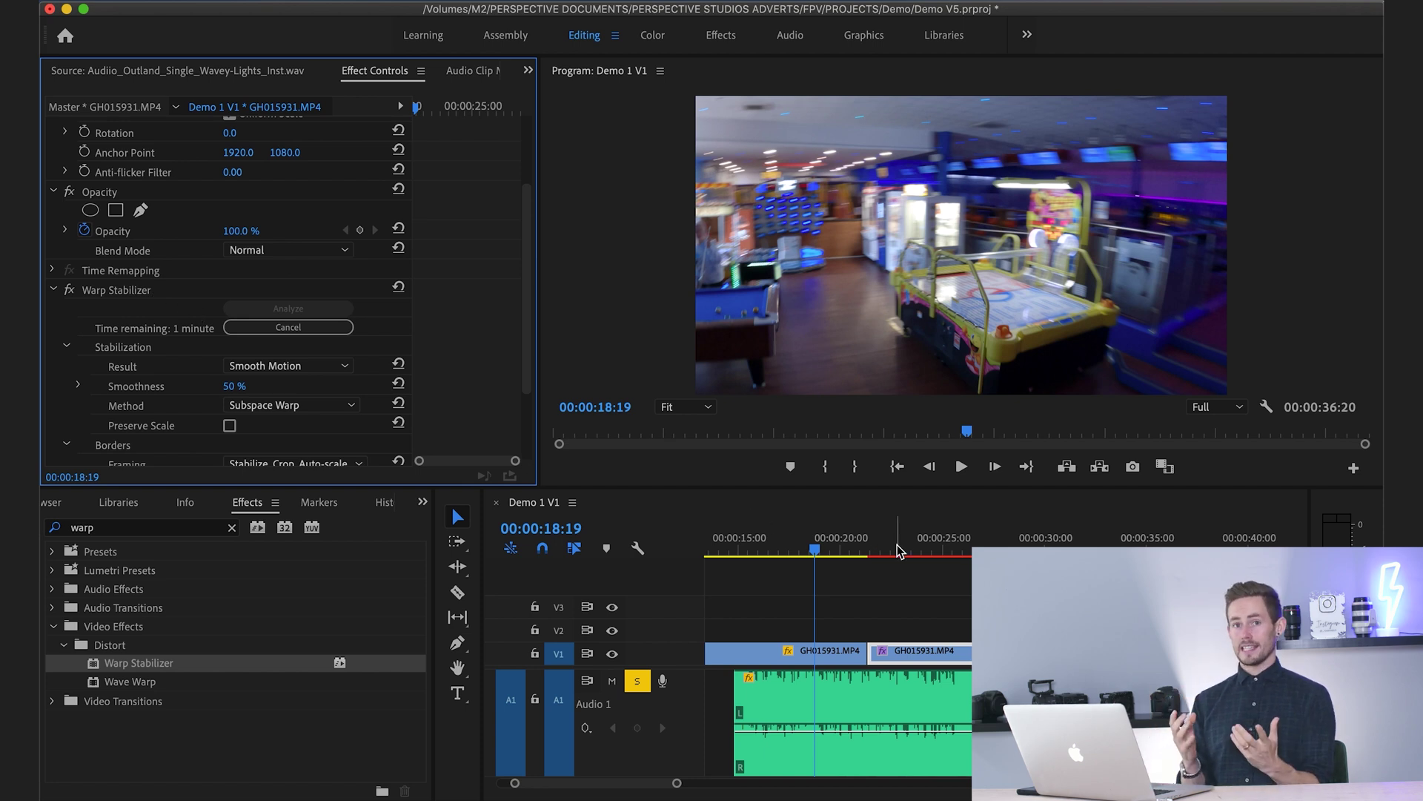
pyautogui.click(897, 550)
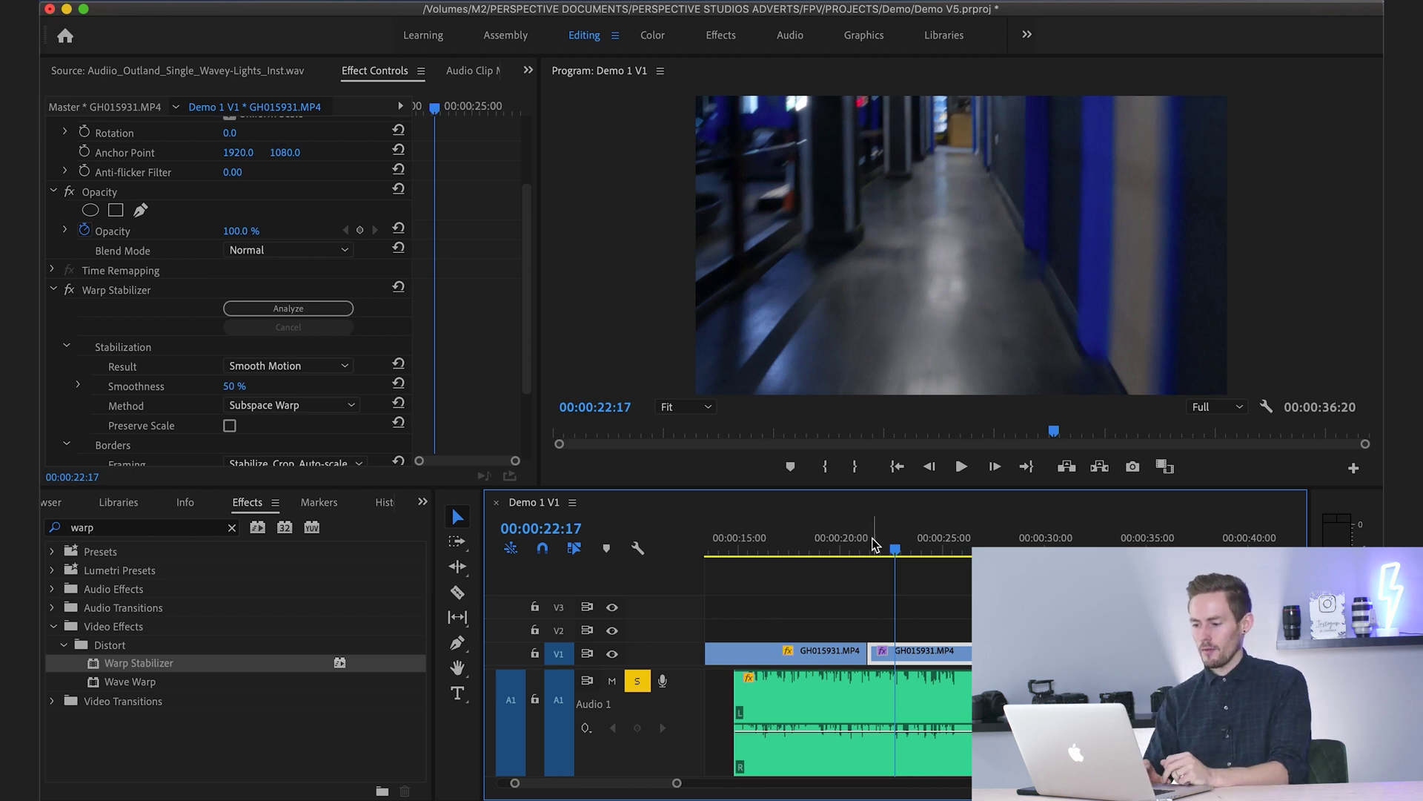
pyautogui.click(871, 549)
pyautogui.press('space')
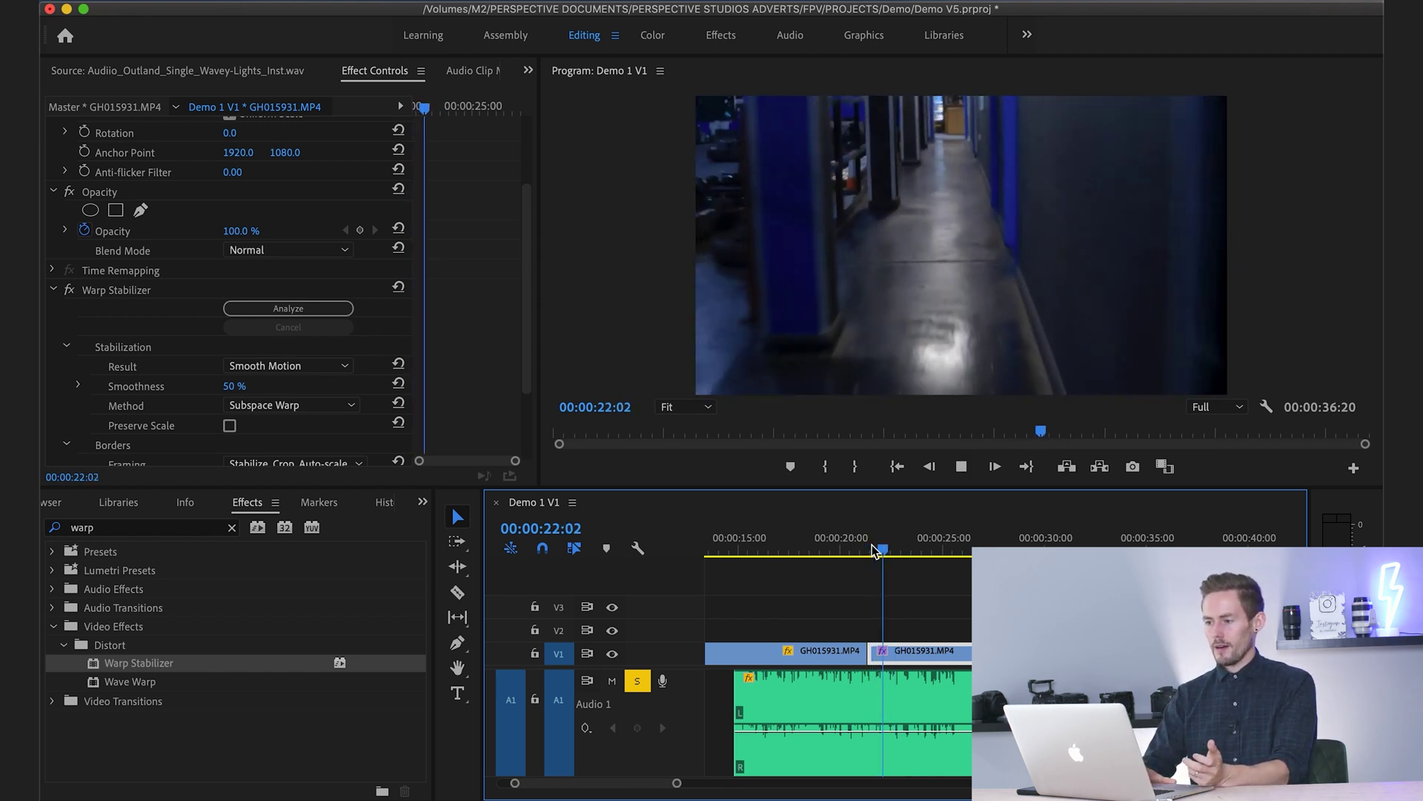
pyautogui.press('space')
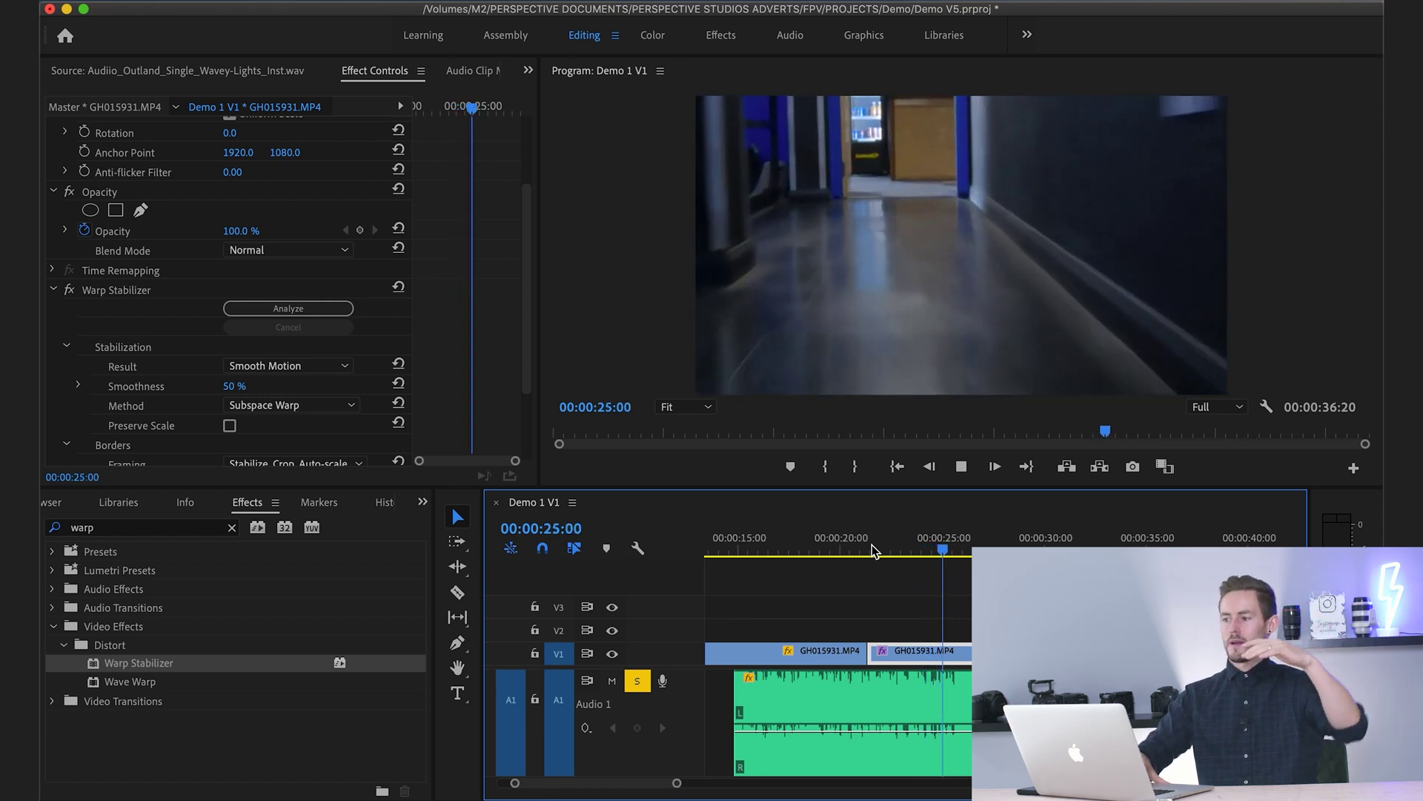
pyautogui.press('space')
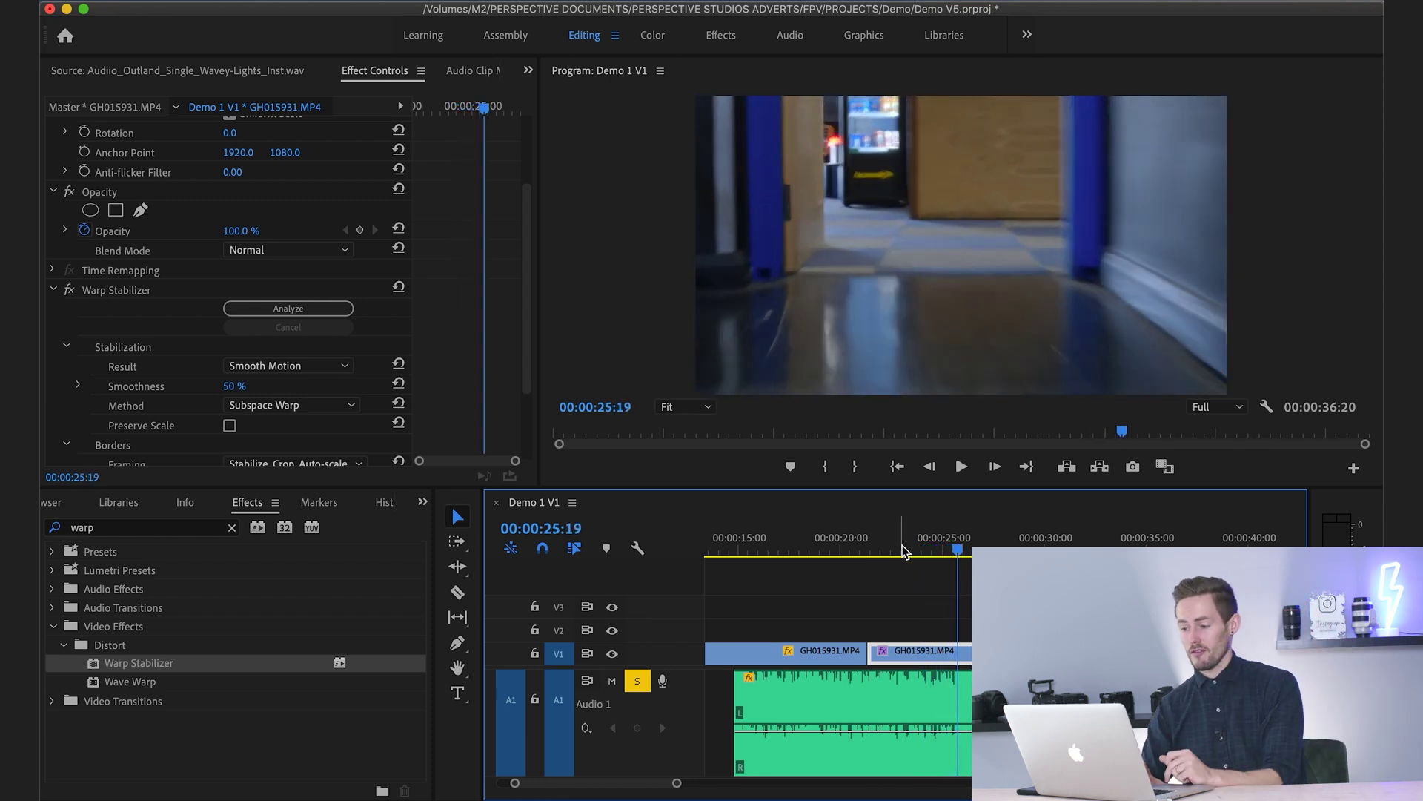
pyautogui.click(902, 550)
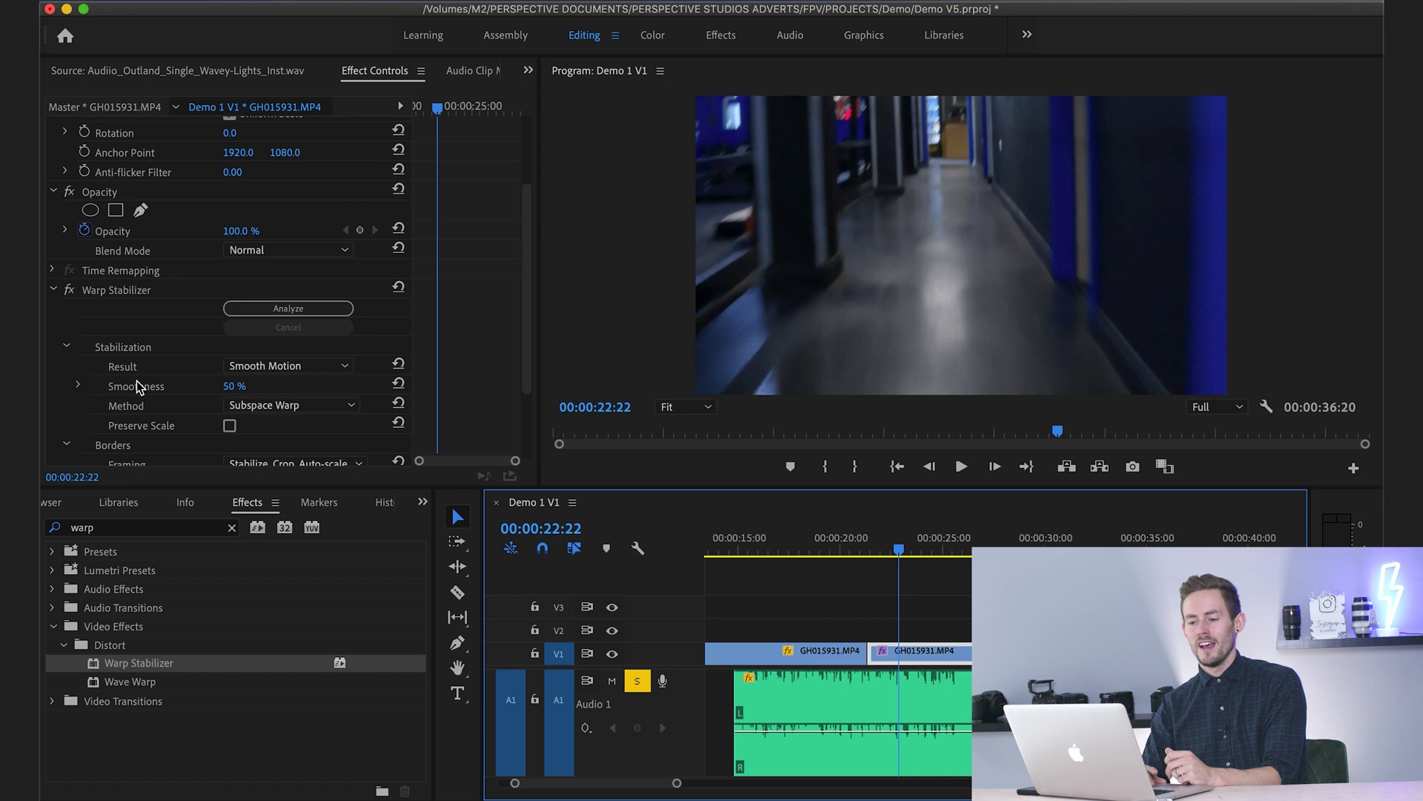
# - Change Warp Stabilizer Smoothness from 50% to 20% to trigger re-stabilization
pyautogui.click(232, 387)
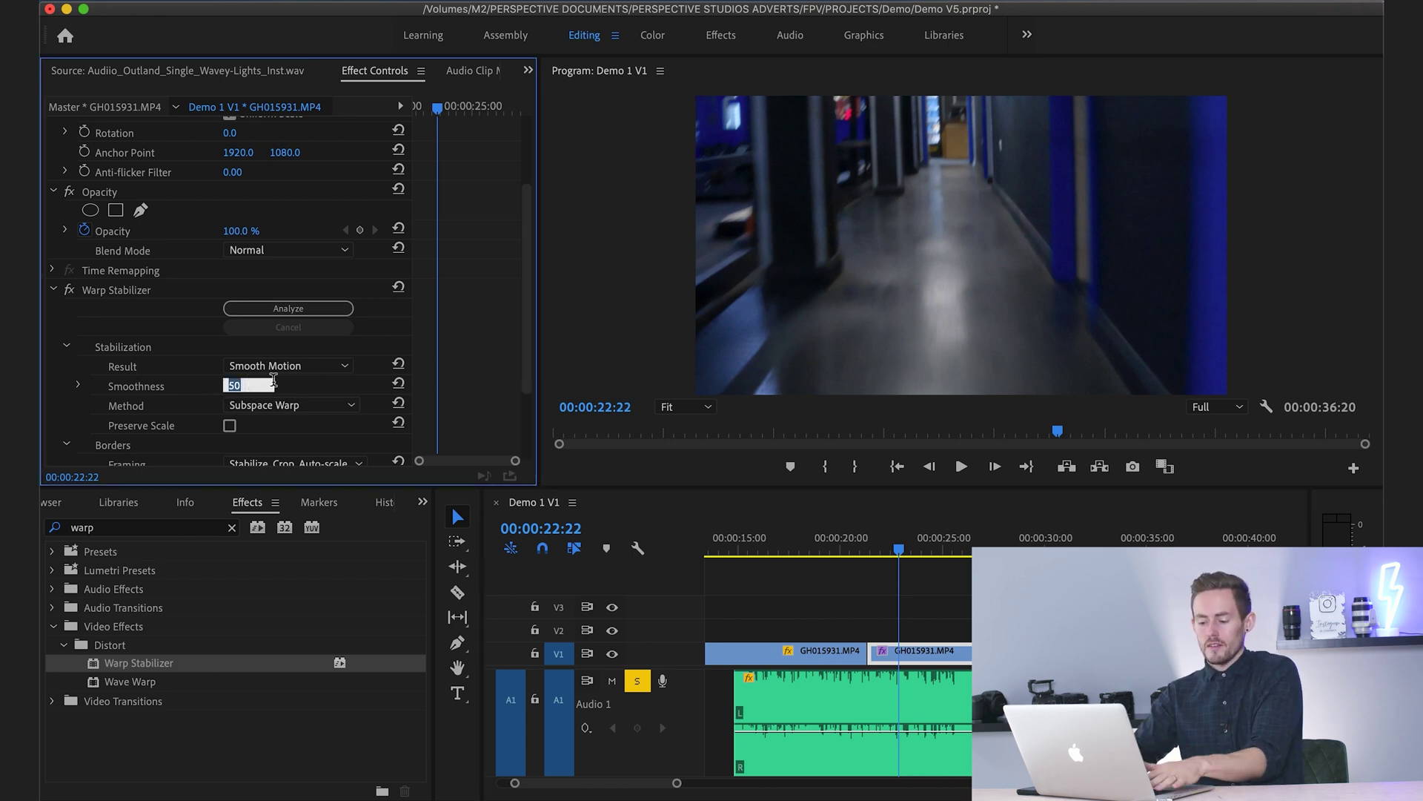
pyautogui.write('2')
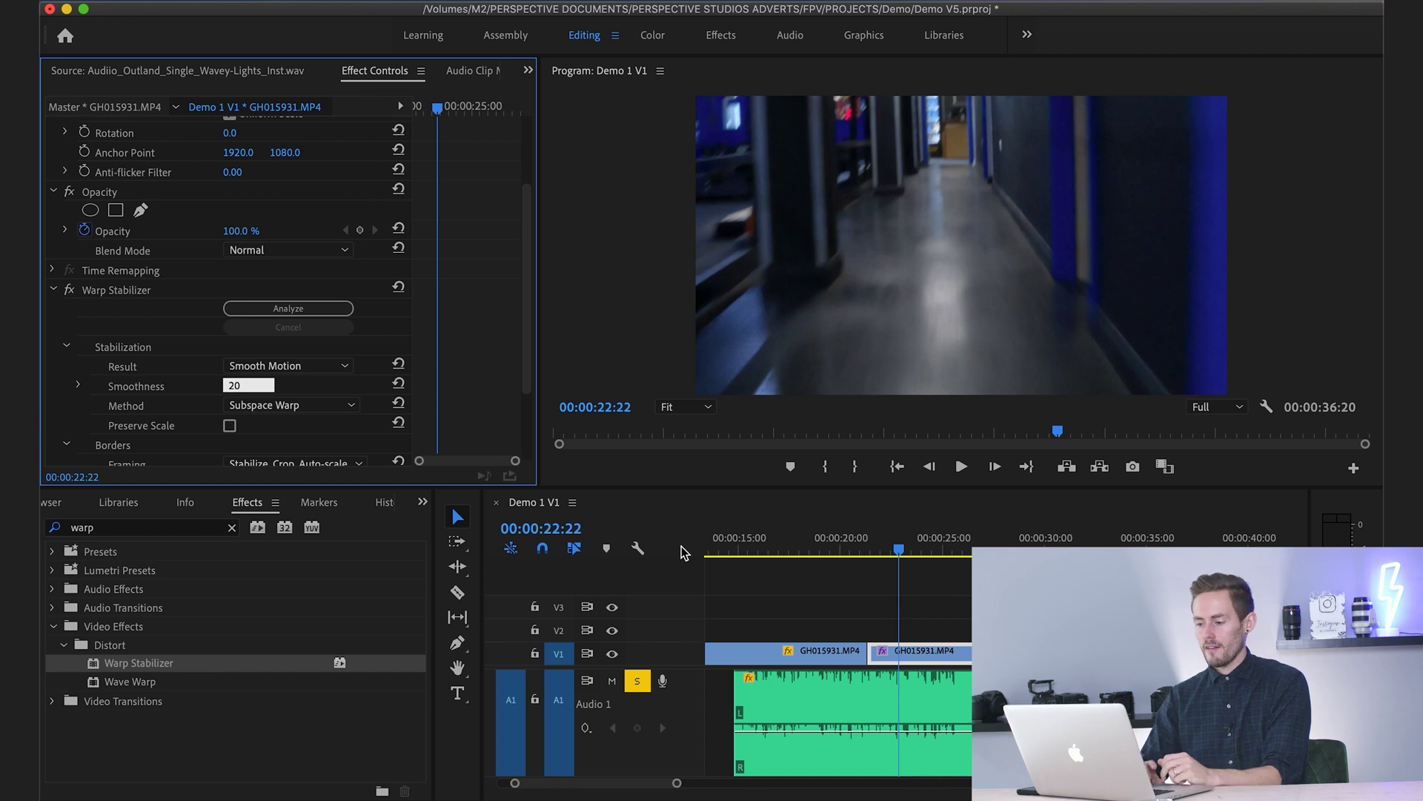
pyautogui.click(873, 566)
# - Play back the footage re-stabilized at 20% smoothness
pyautogui.moveTo(883, 550); pyautogui.dragTo(884, 552)
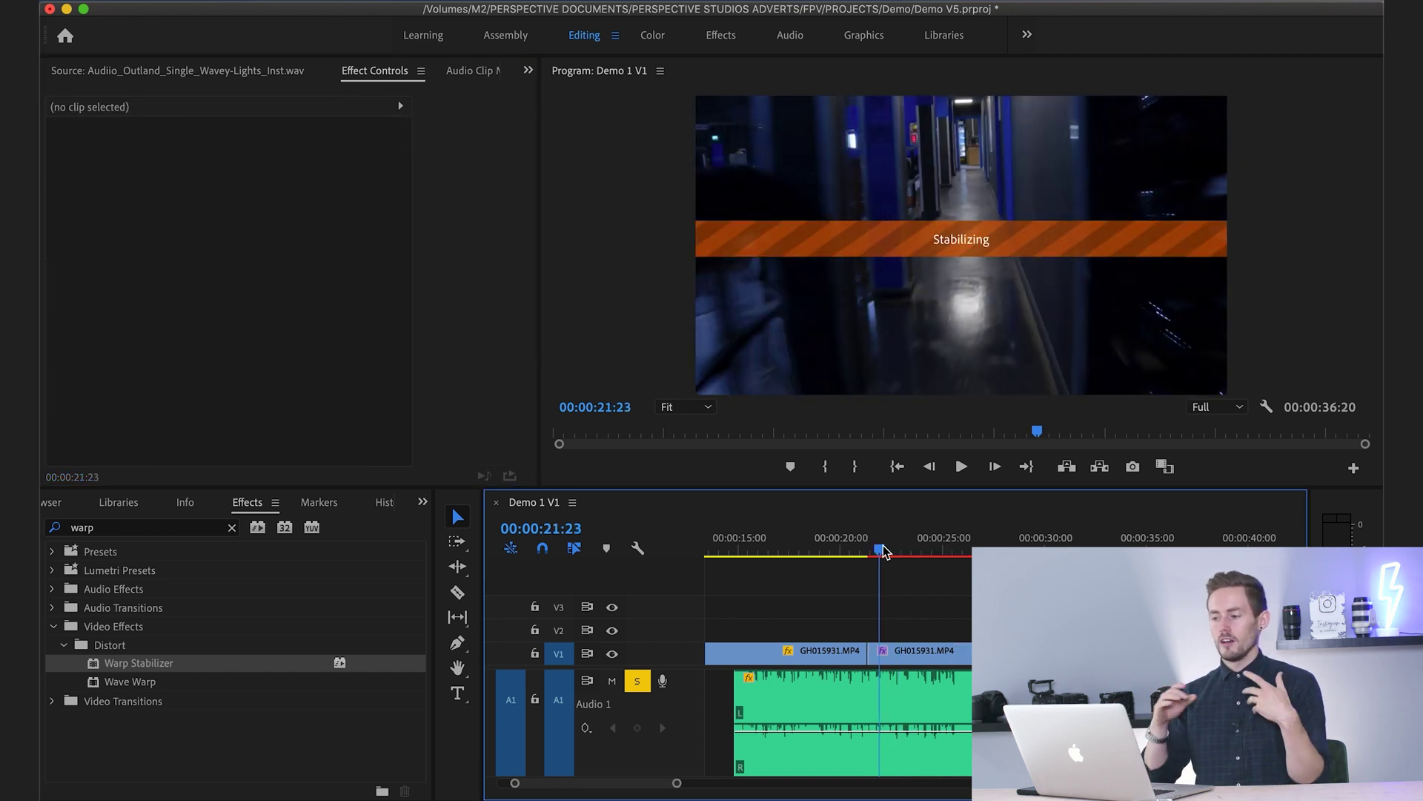
pyautogui.press('space')
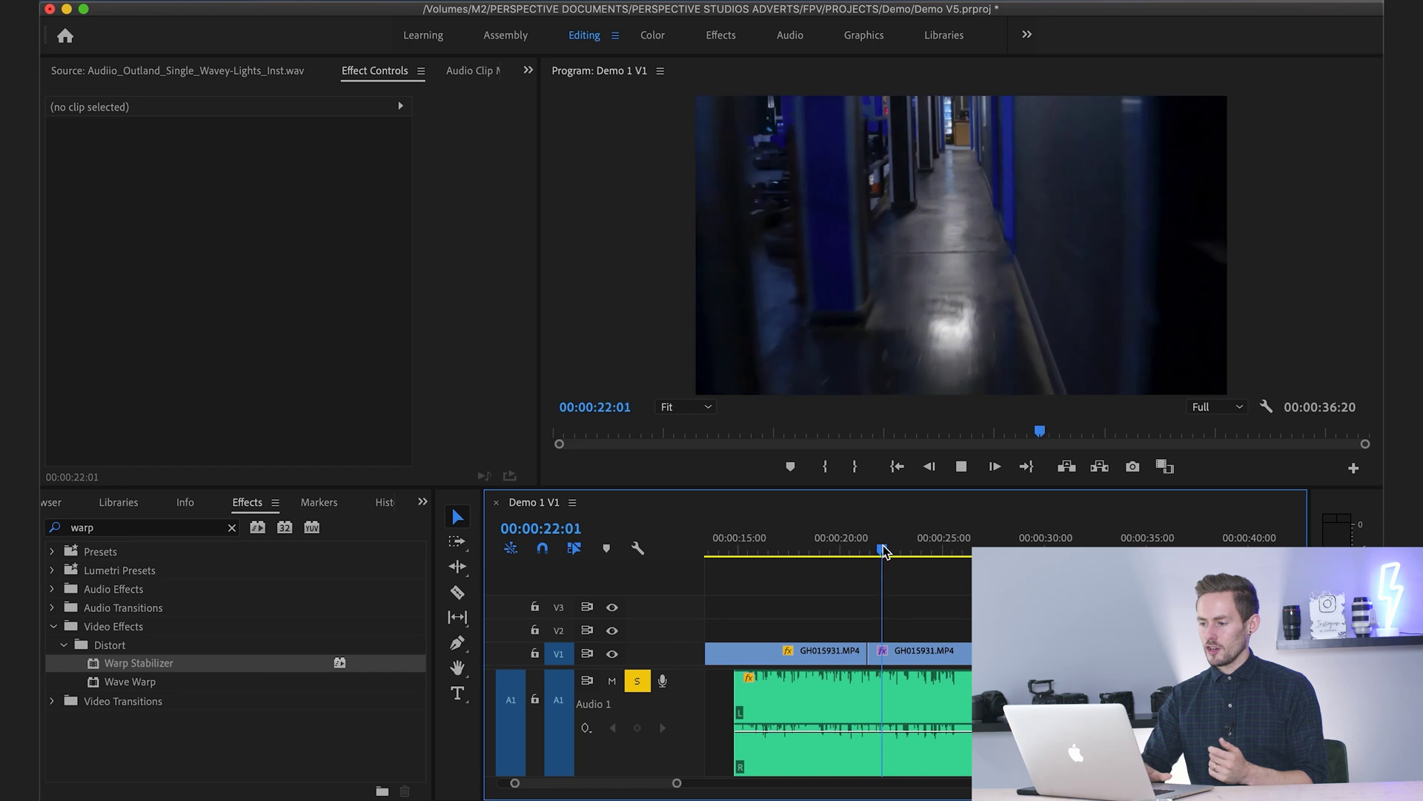
pyautogui.press('space')
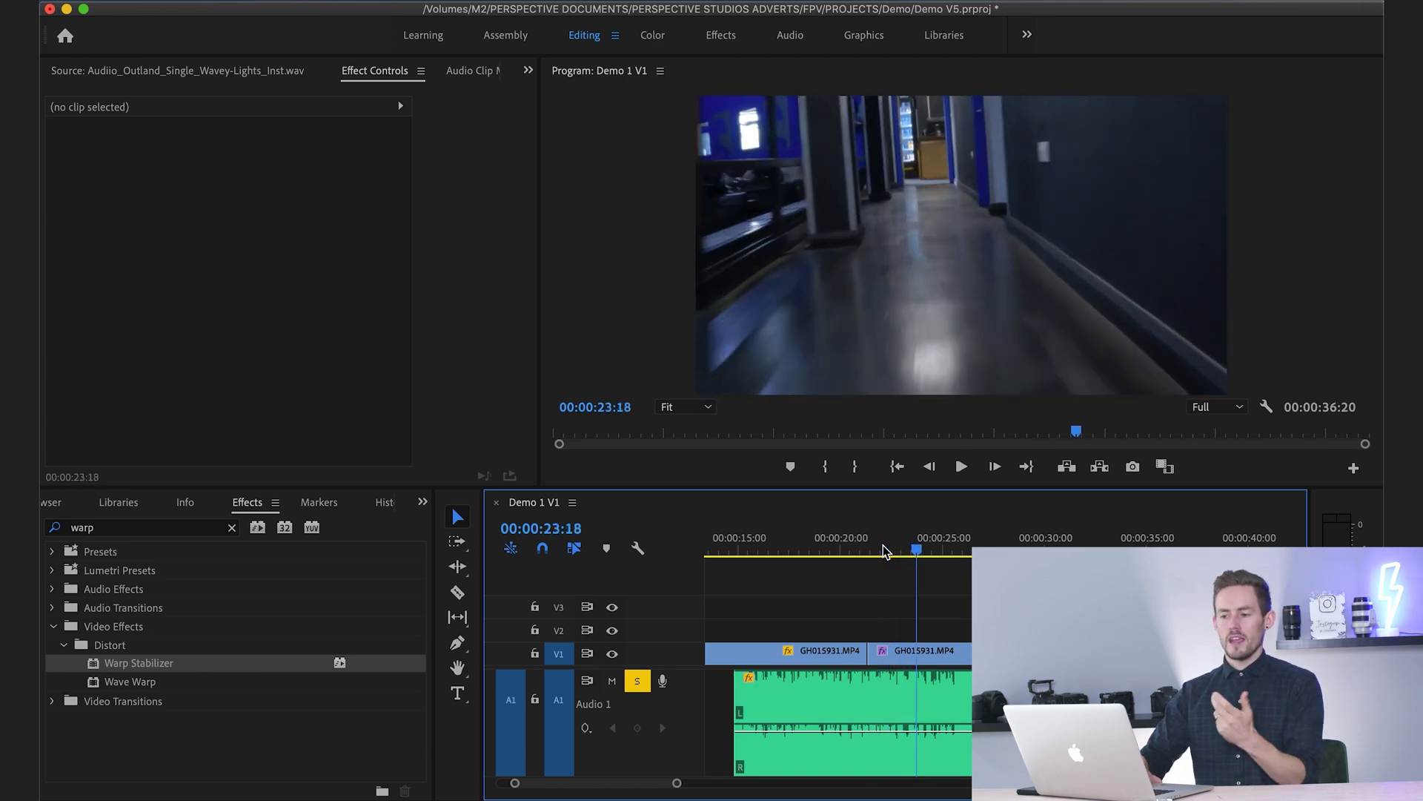
# - Check Warp Stabilizer's Method and Result, keeping Subspace Warp and Smooth Motion
pyautogui.click(953, 656)
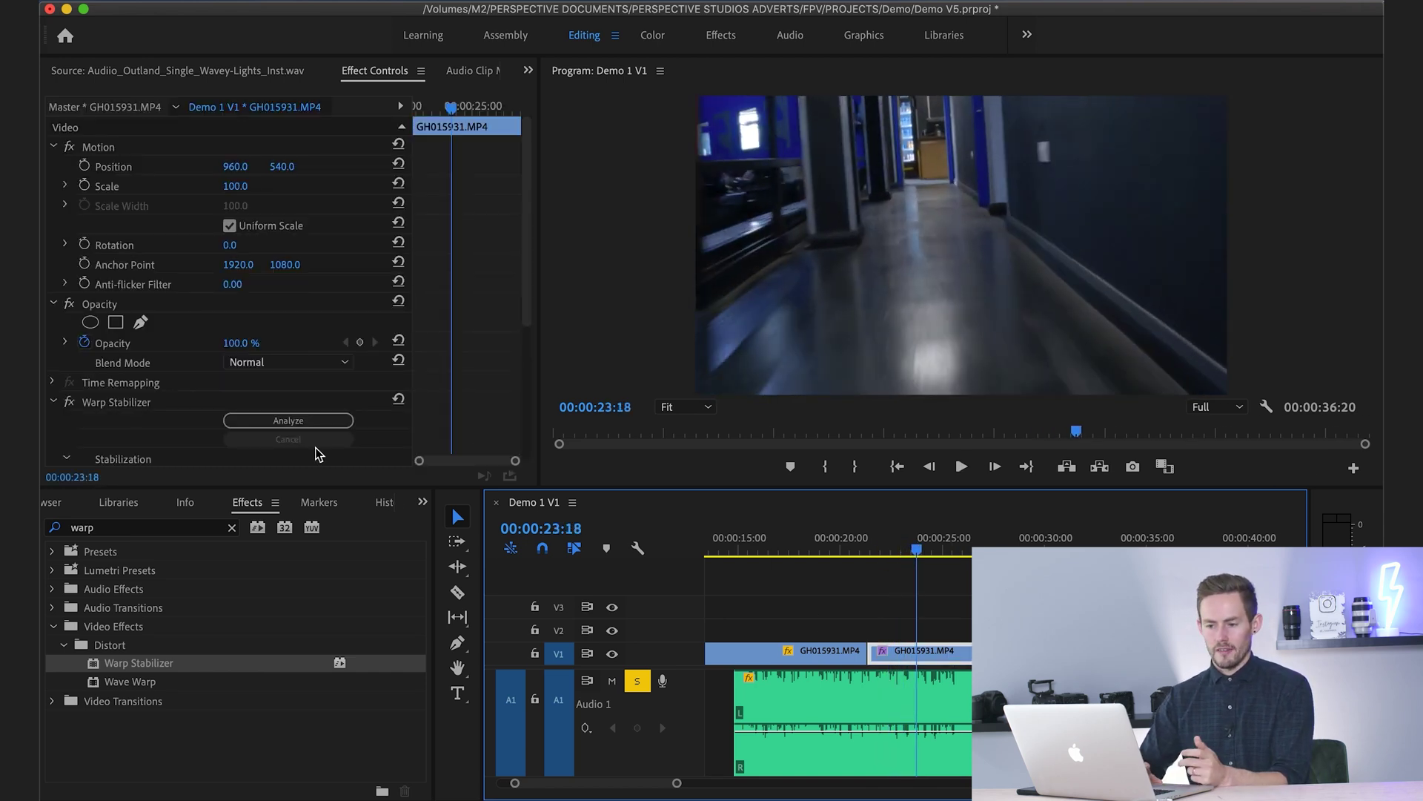
pyautogui.scroll(-2, 170, 362)
pyautogui.scroll(-3, 170, 362)
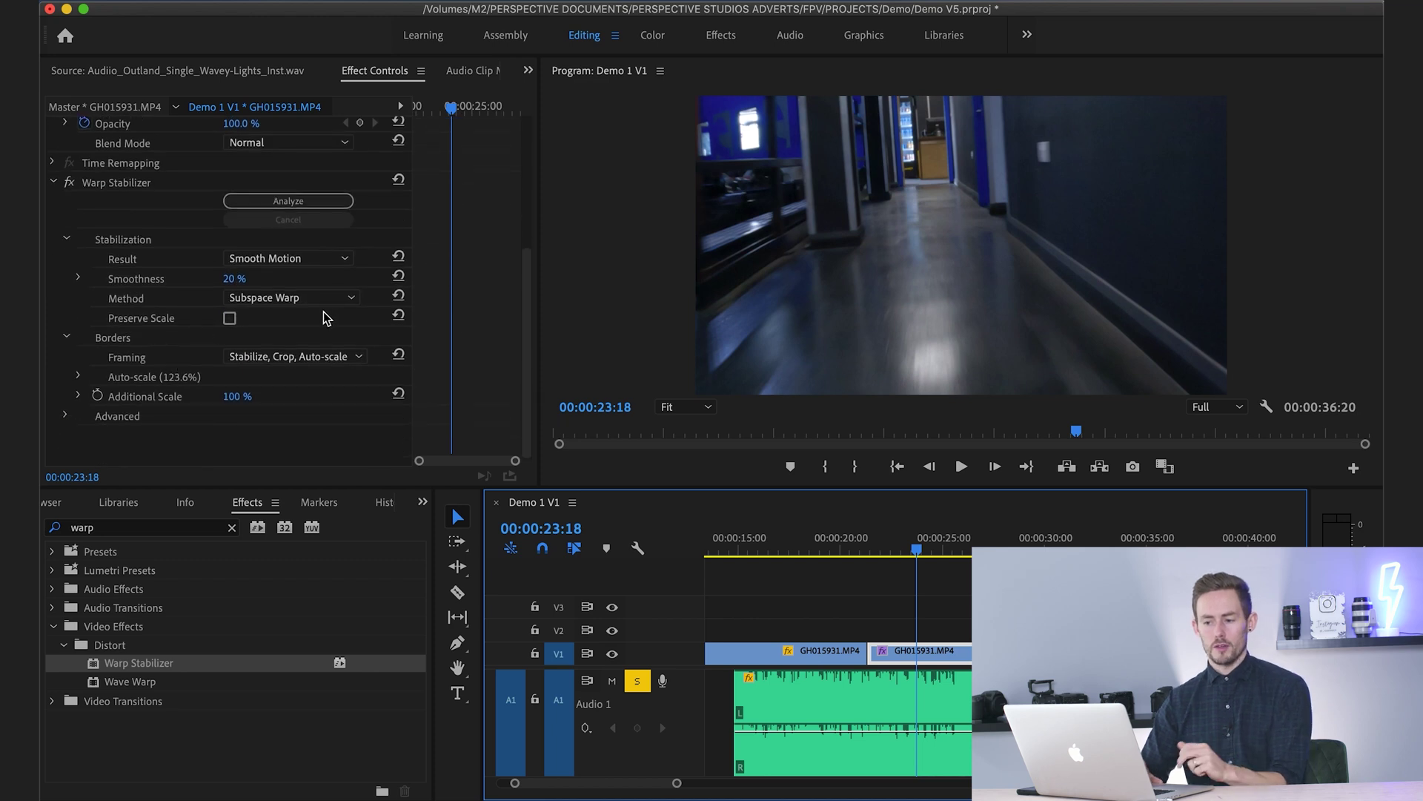
pyautogui.click(353, 298)
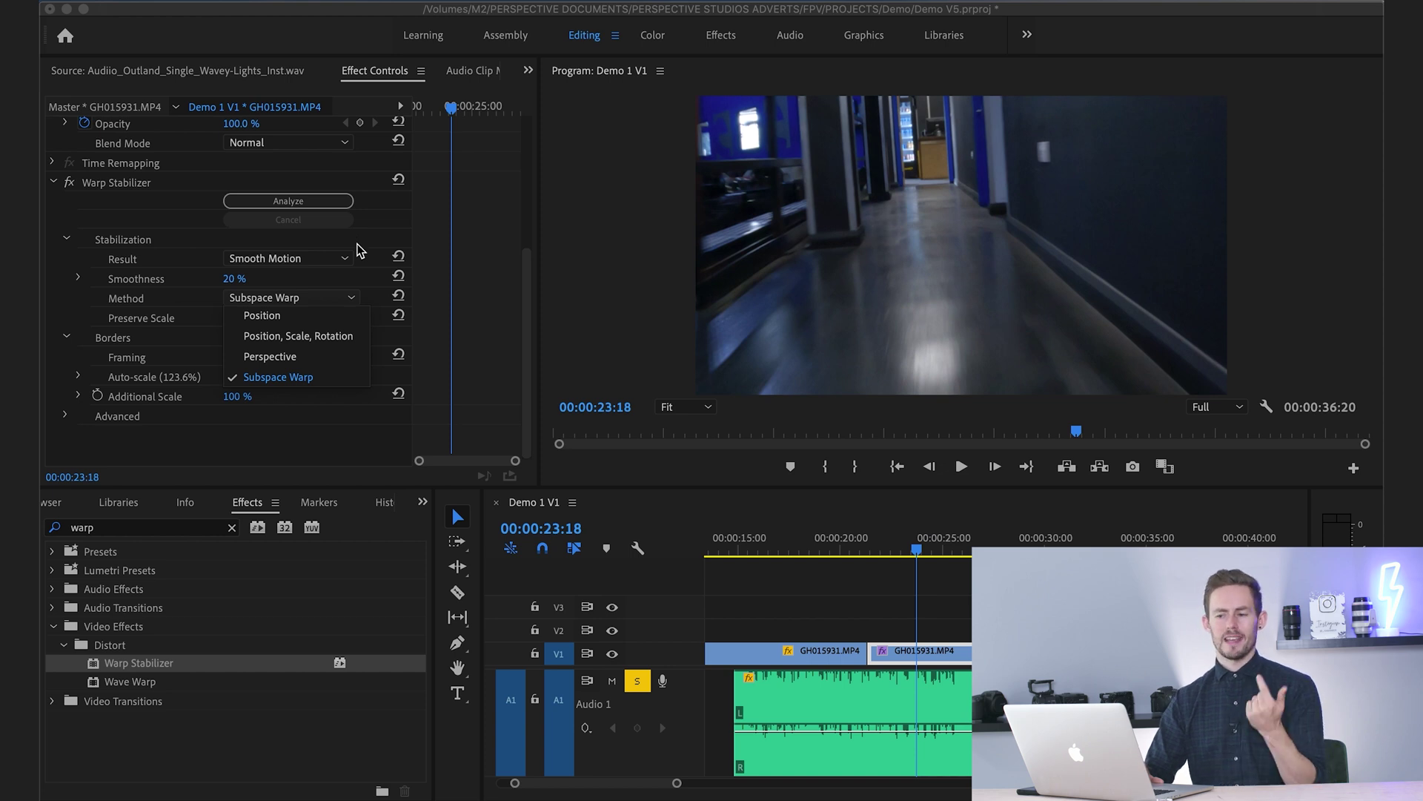
pyautogui.click(359, 250)
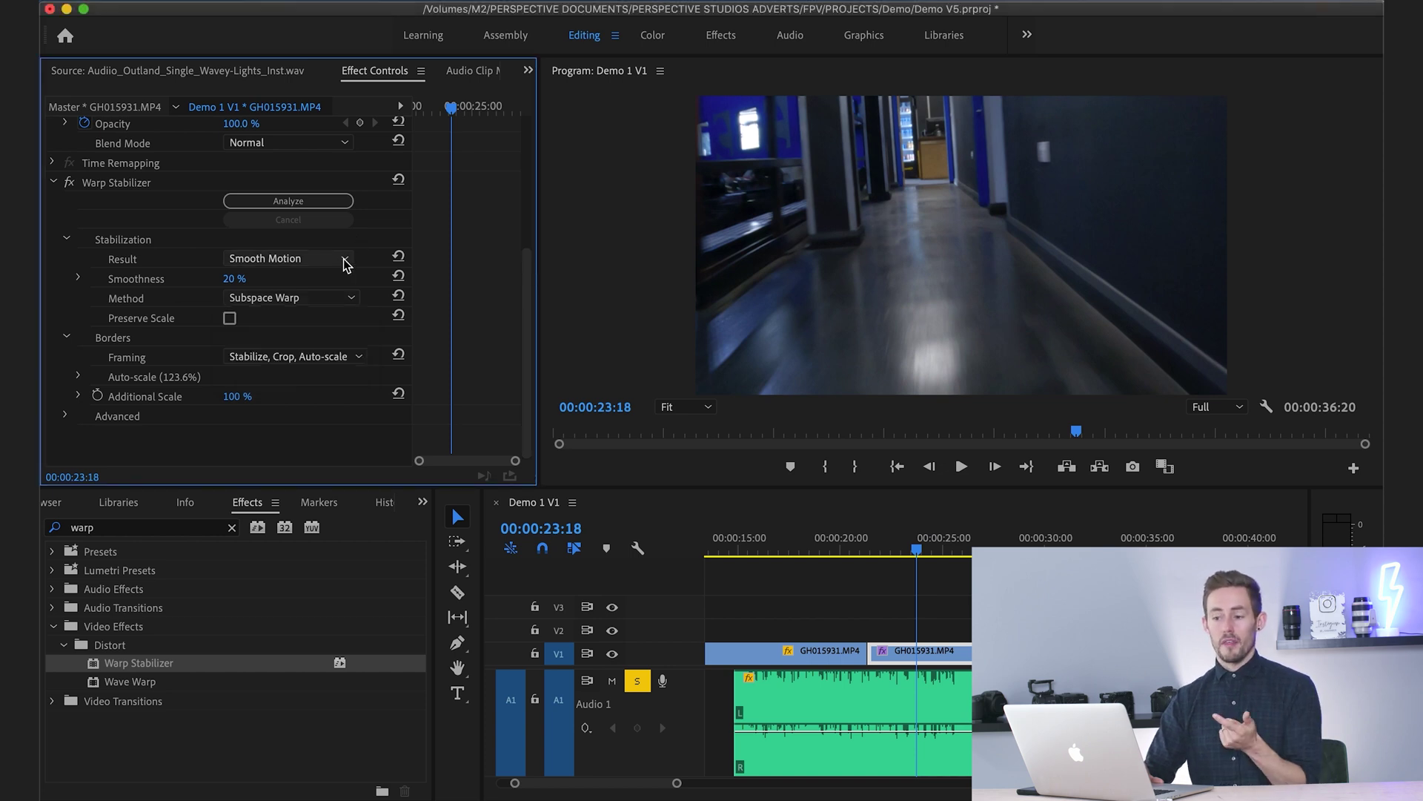
pyautogui.click(344, 259)
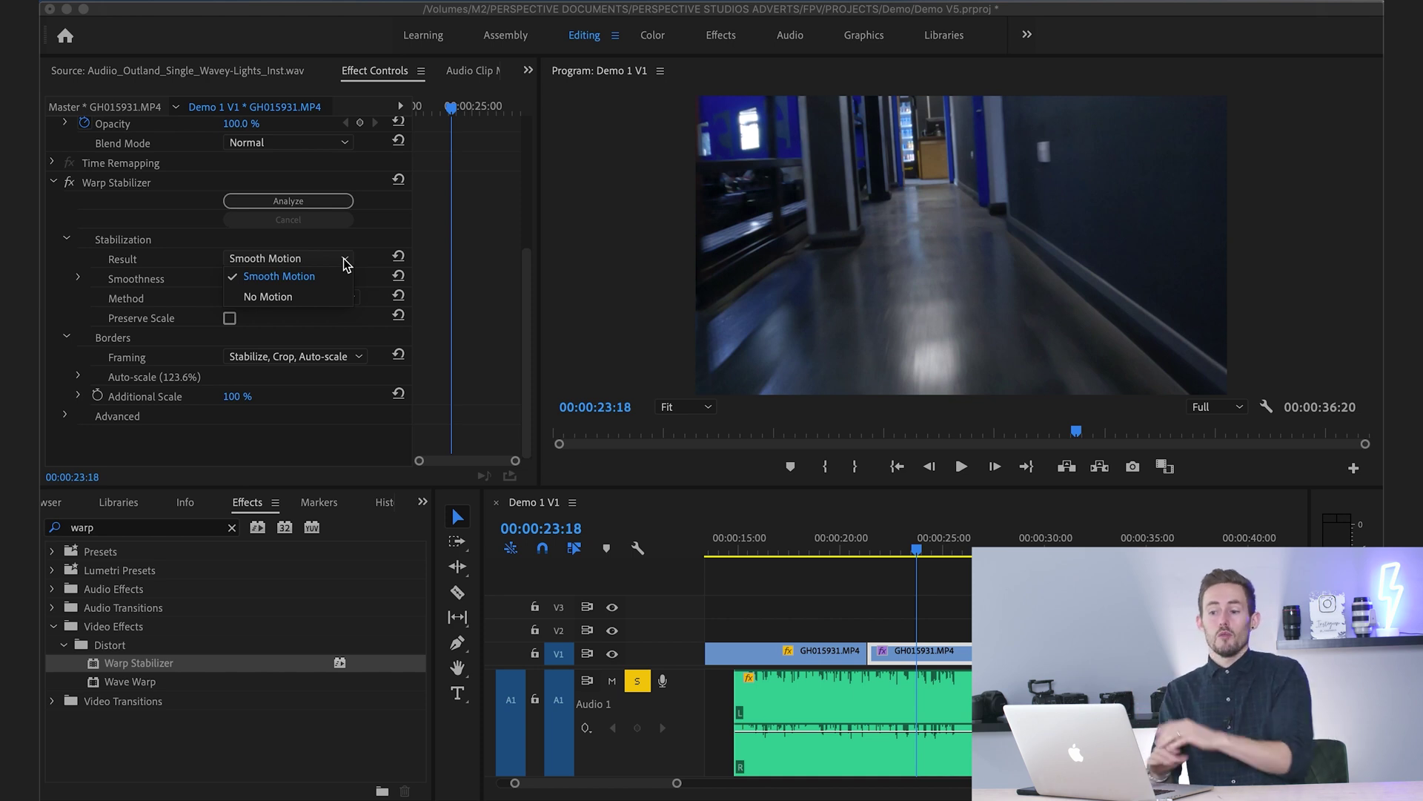
pyautogui.click(364, 240)
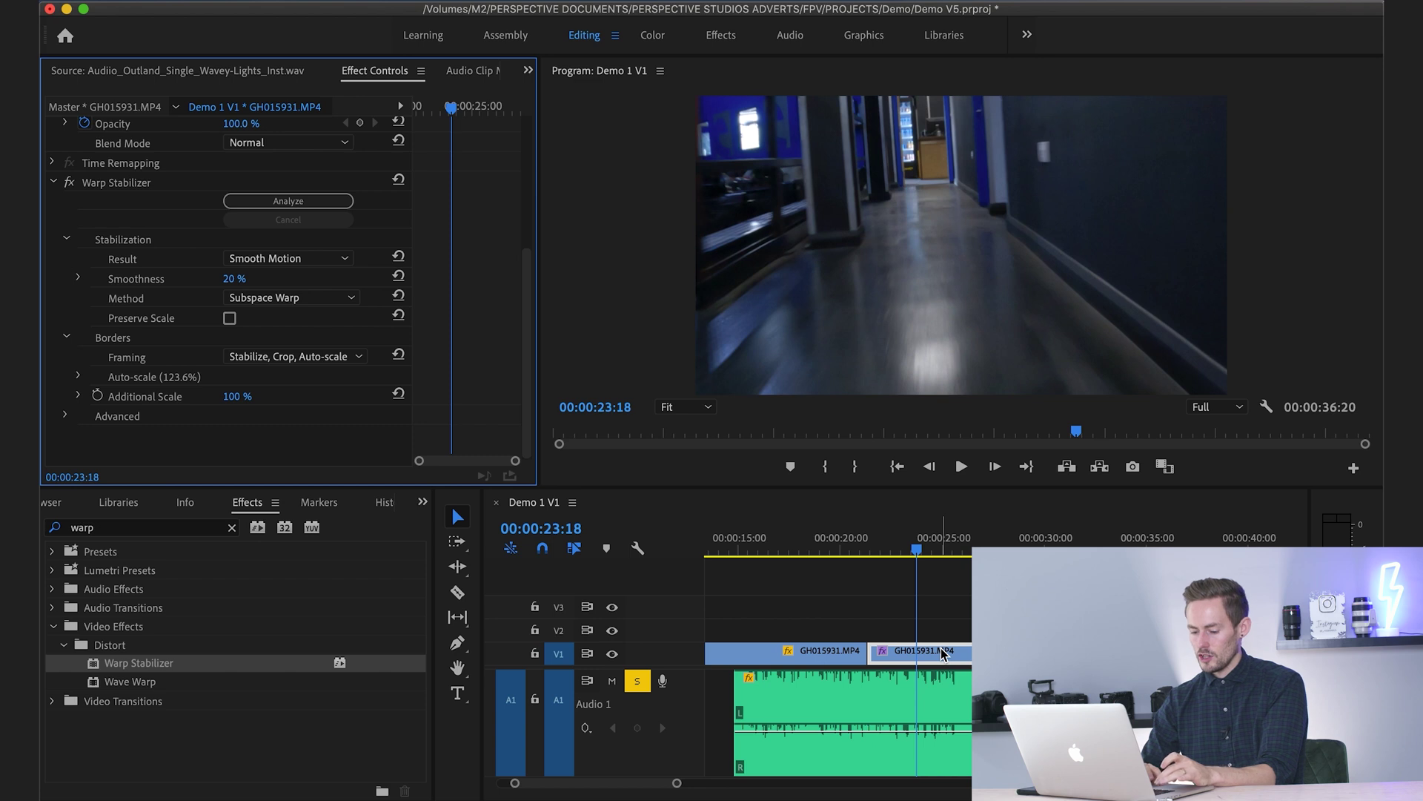
# - Duplicate the second clip onto V2 and move the playhead one frame past 00:00:21:09
pyautogui.moveTo(944, 654); pyautogui.dragTo(945, 637)
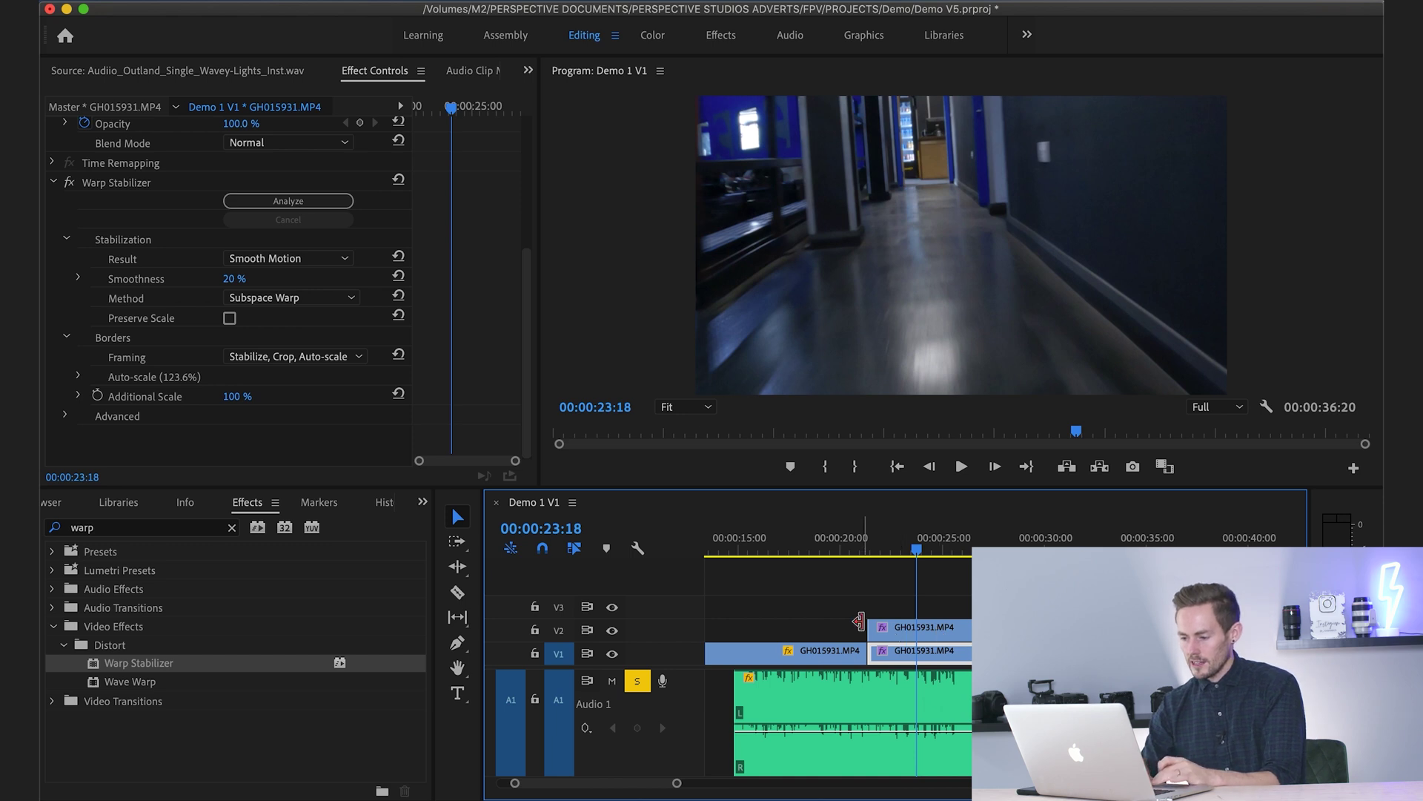
pyautogui.scroll(10, 859, 621)
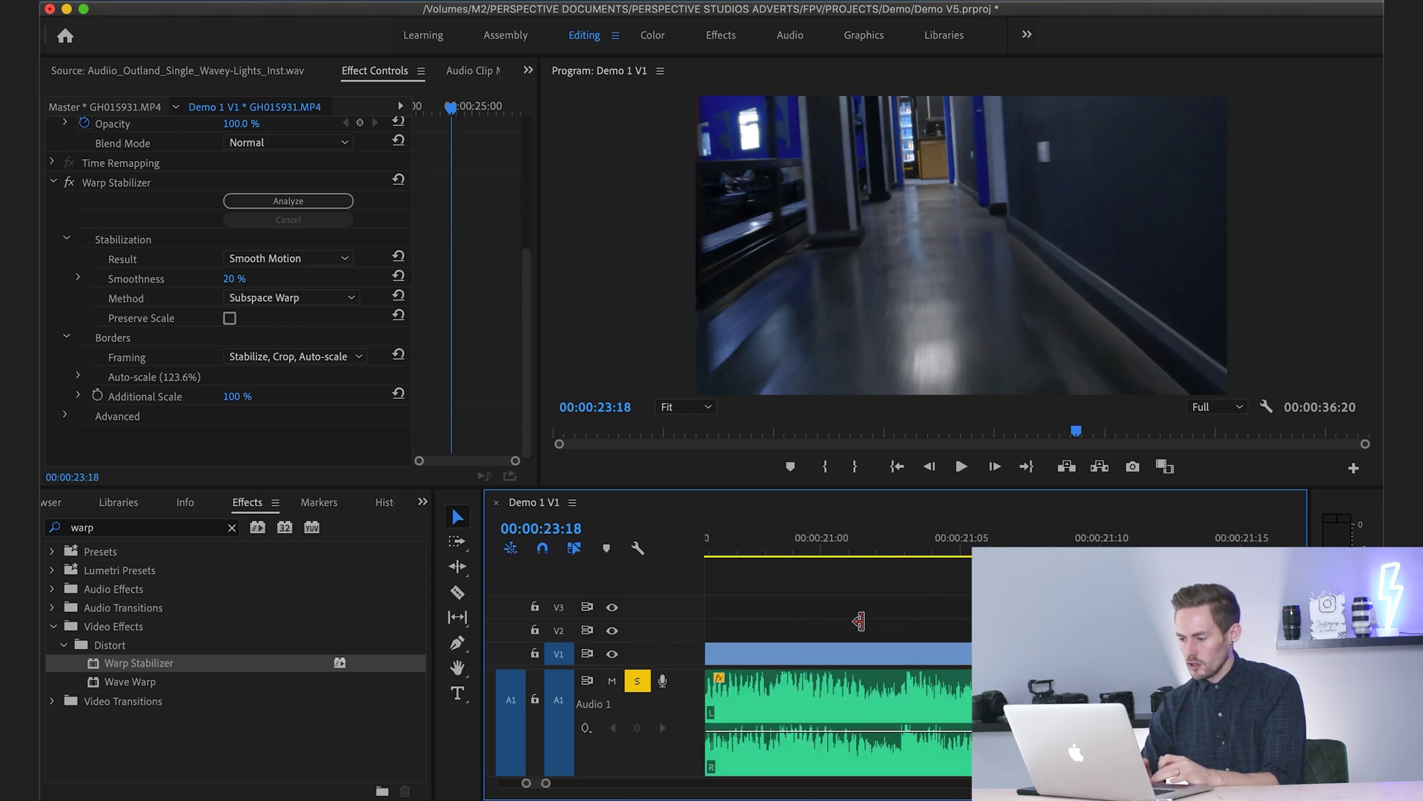
pyautogui.click(1074, 538)
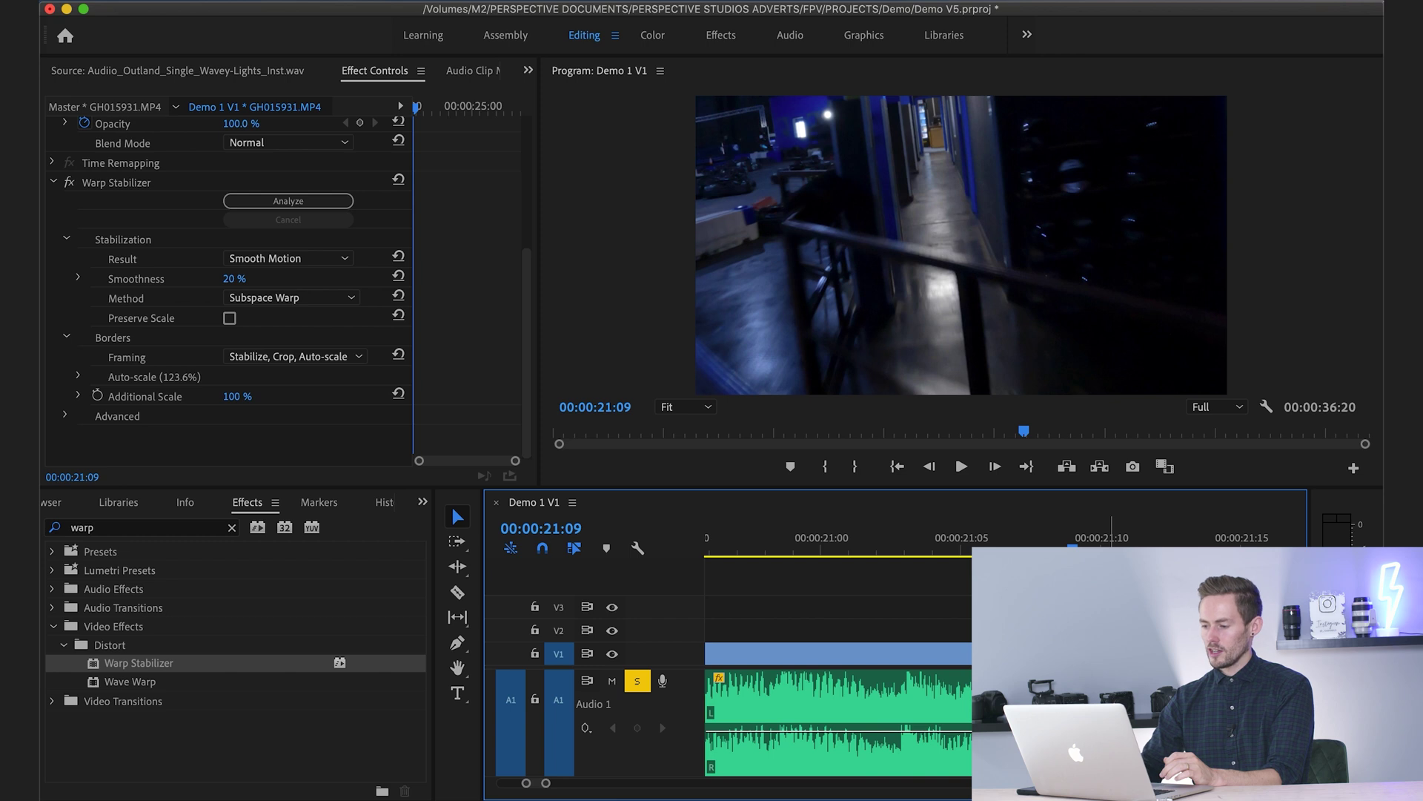
pyautogui.press('Right')
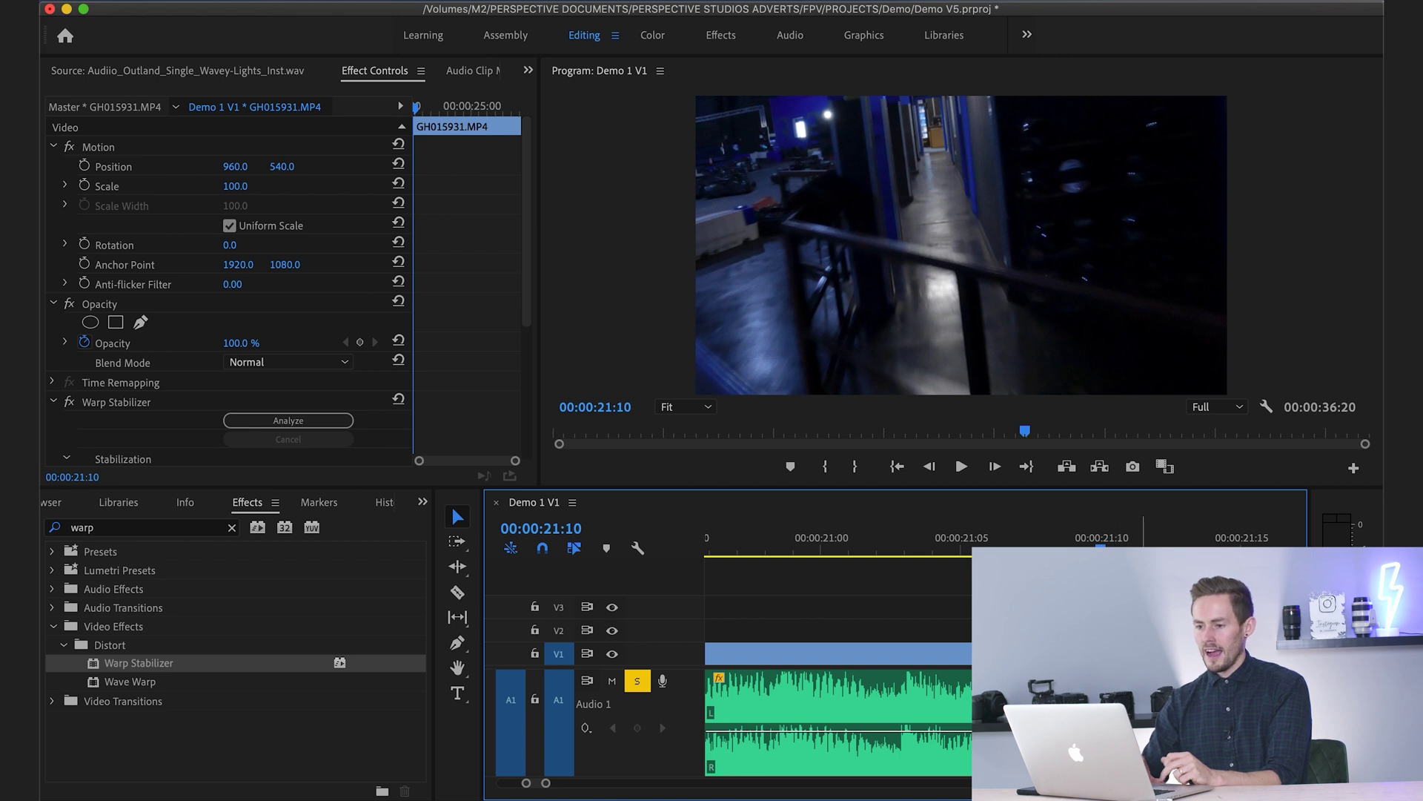
# - Set the V2 copy's Opacity to 50% near 00:00:21:10
pyautogui.click(226, 344)
pyautogui.write('50')
pyautogui.press('Return')
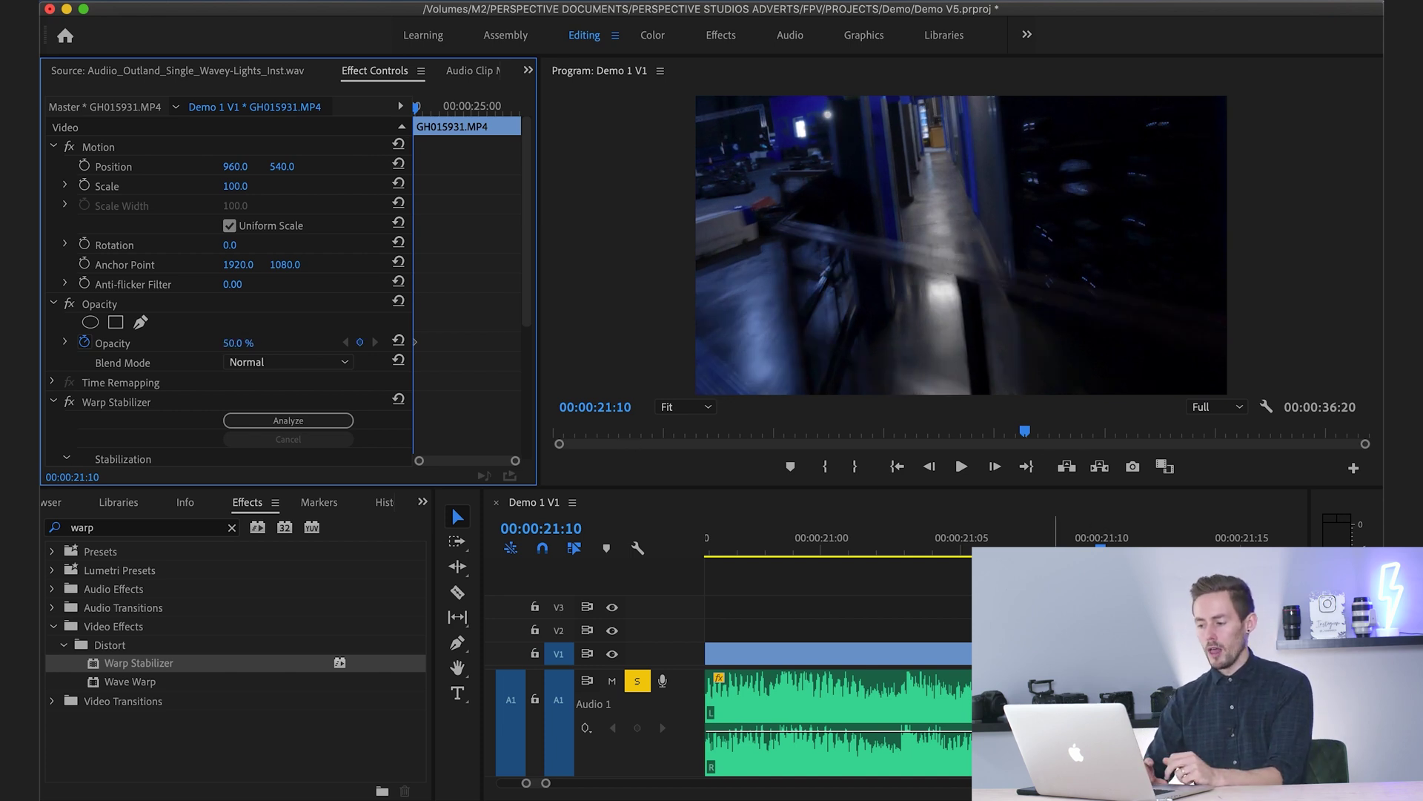
pyautogui.click(571, 541)
pyautogui.press('Right')
pyautogui.scroll(-2, 572, 541)
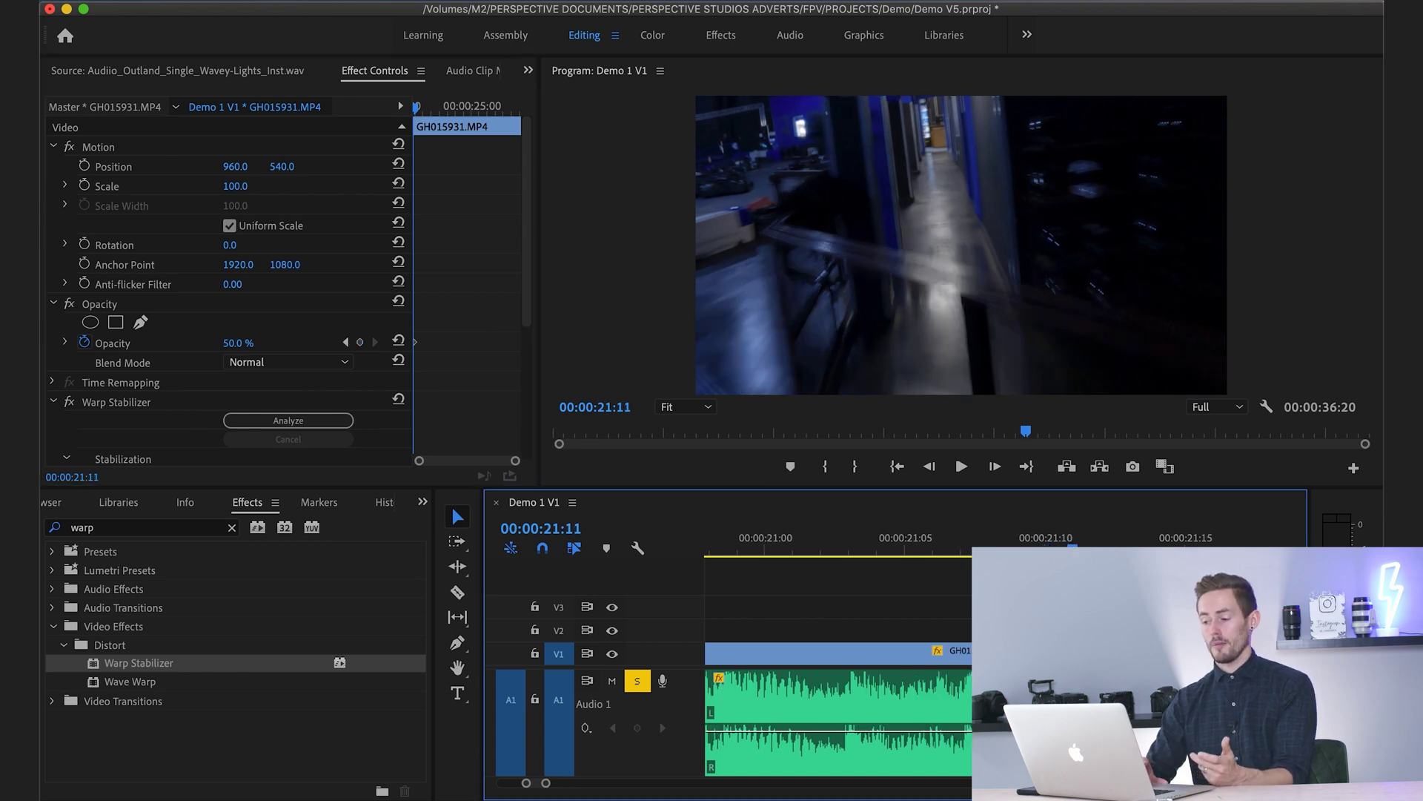
pyautogui.press('-')
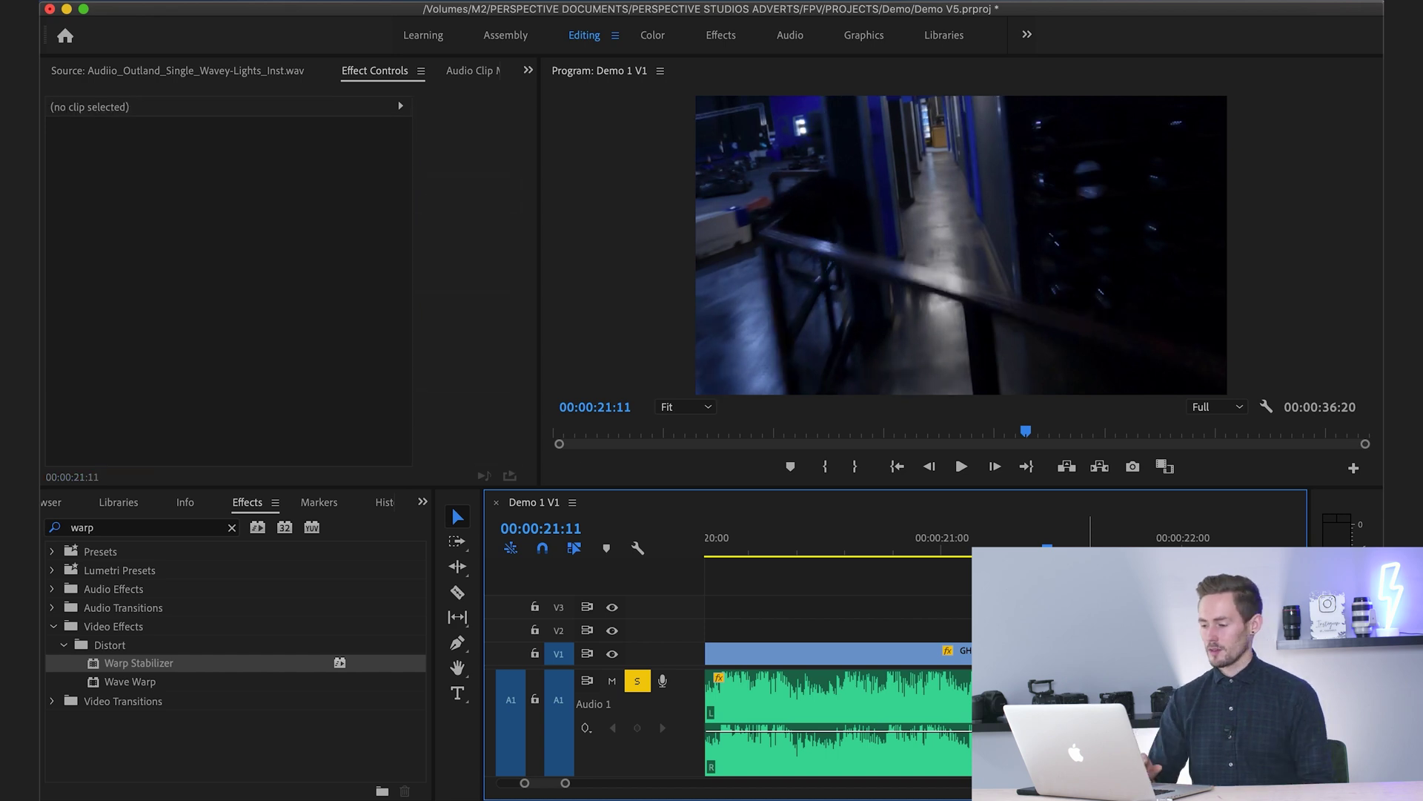
# - Change the second GH015931.MP4 clip's speed to 50% and disable its Warp Stabilizer
pyautogui.press('-')
pyautogui.press('-')
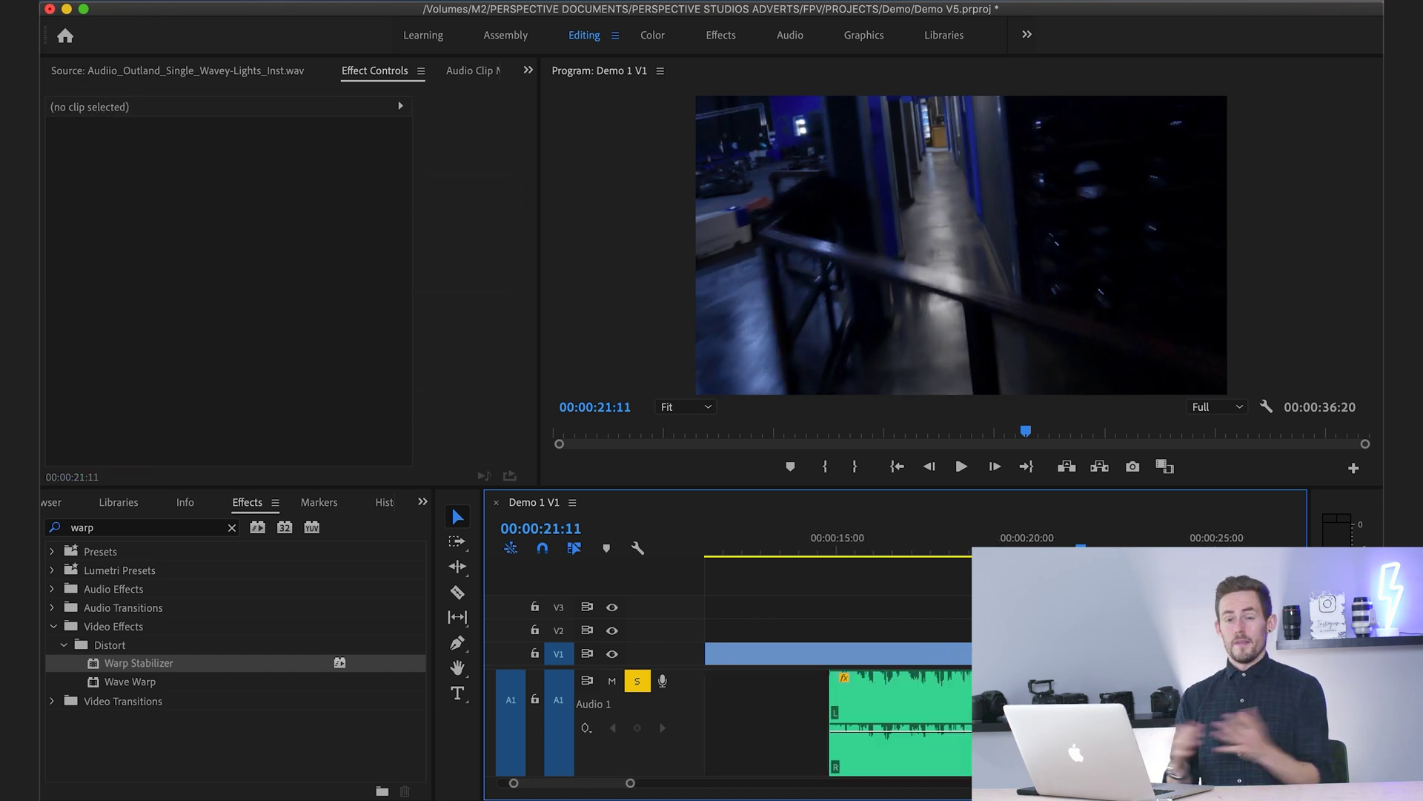
pyautogui.hscroll(3, 949, 653)
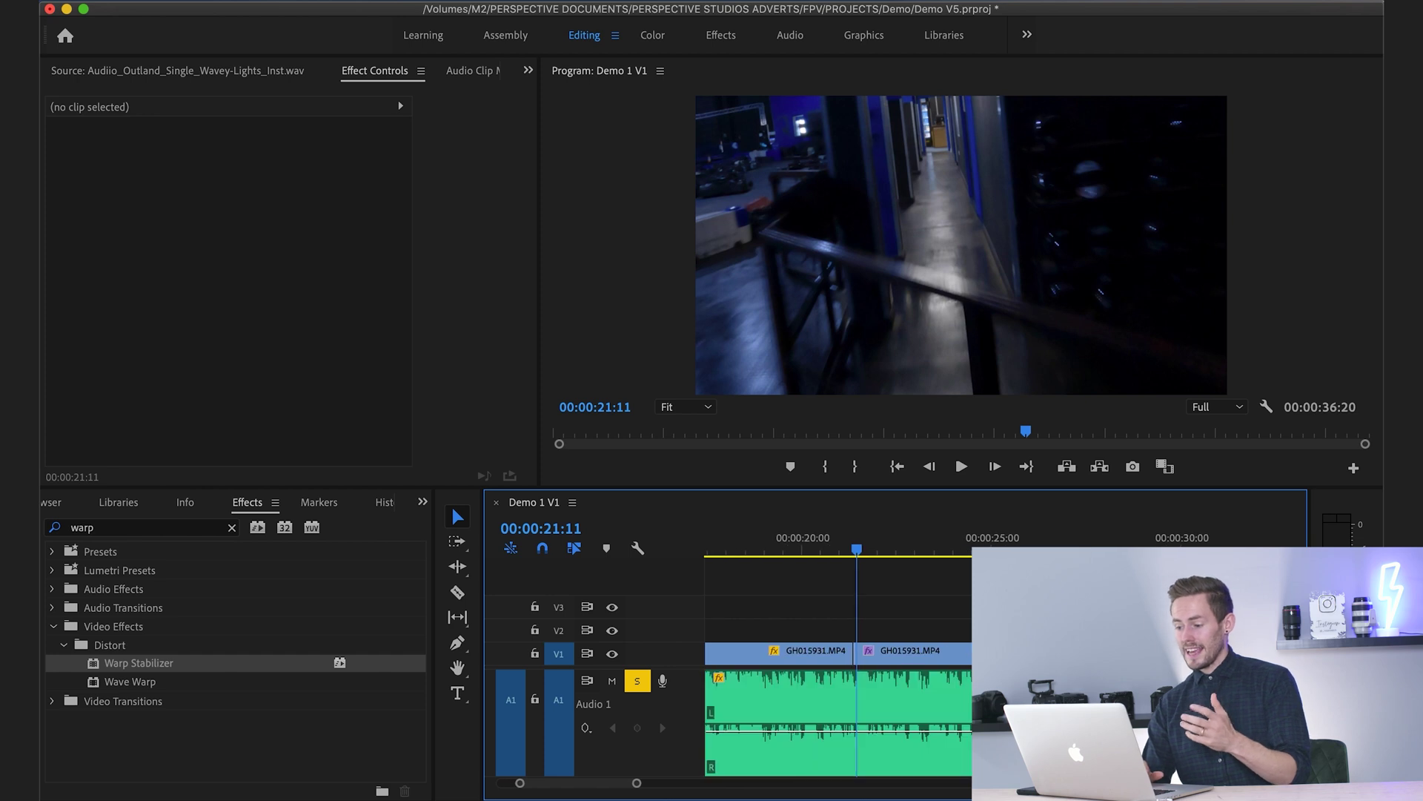
pyautogui.rightClick(946, 653)
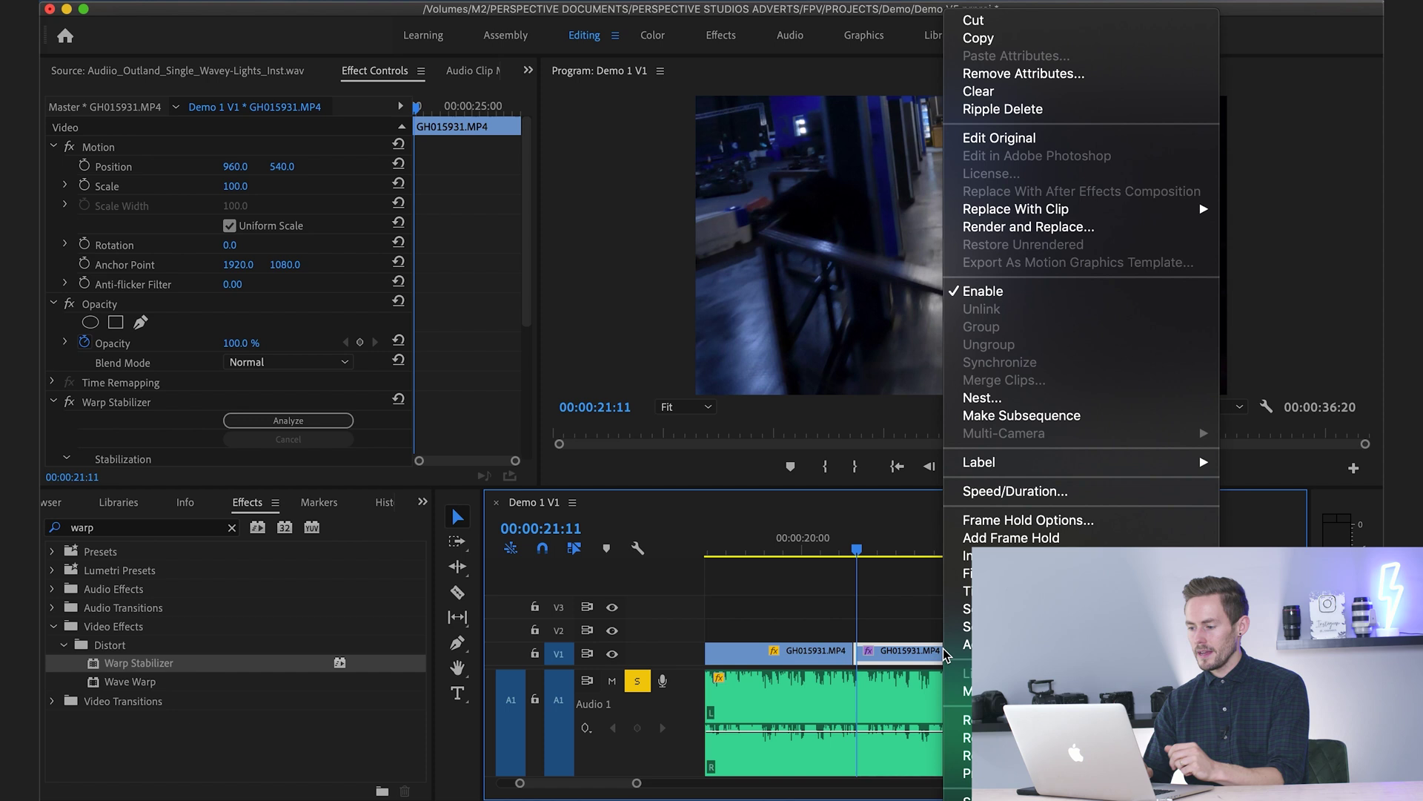
pyautogui.click(1013, 492)
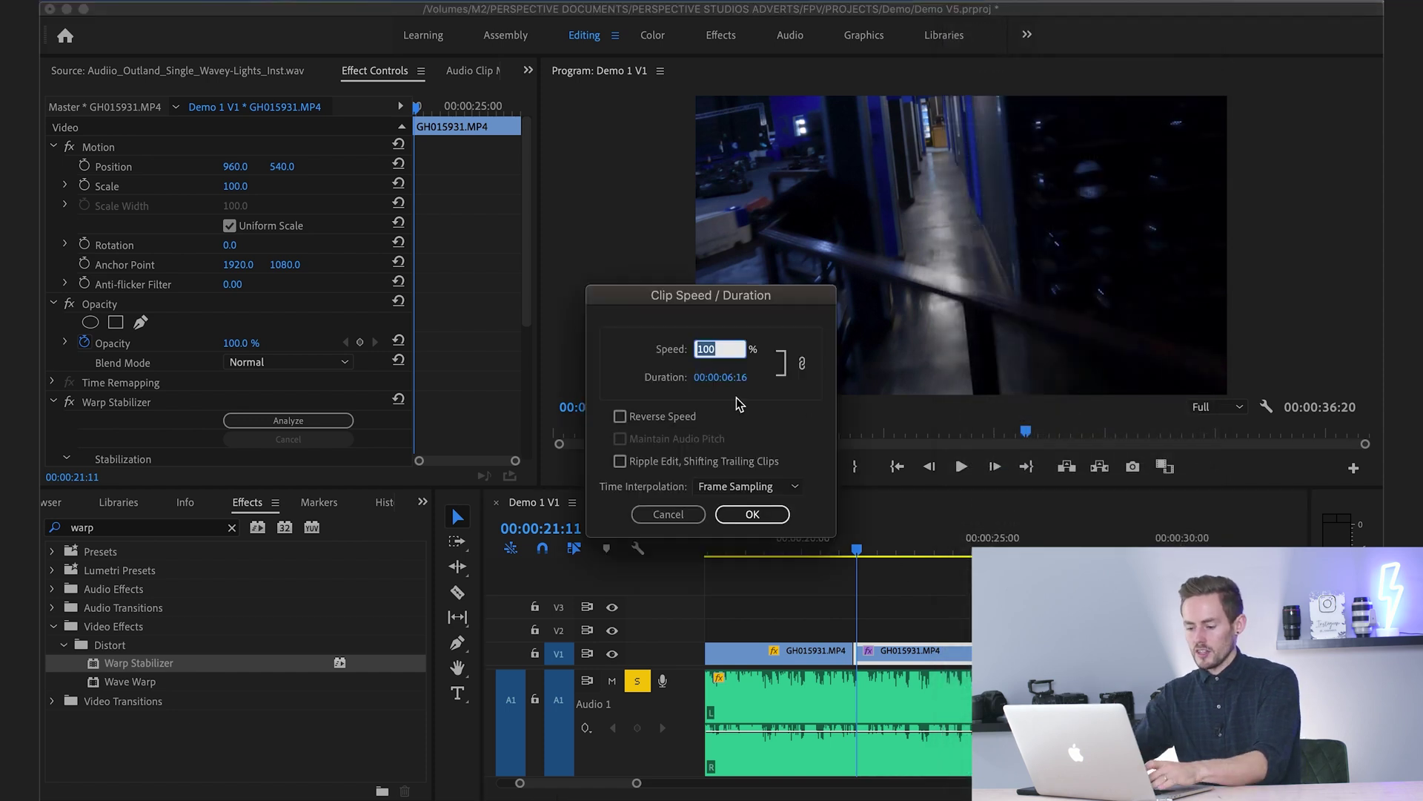
pyautogui.write('50')
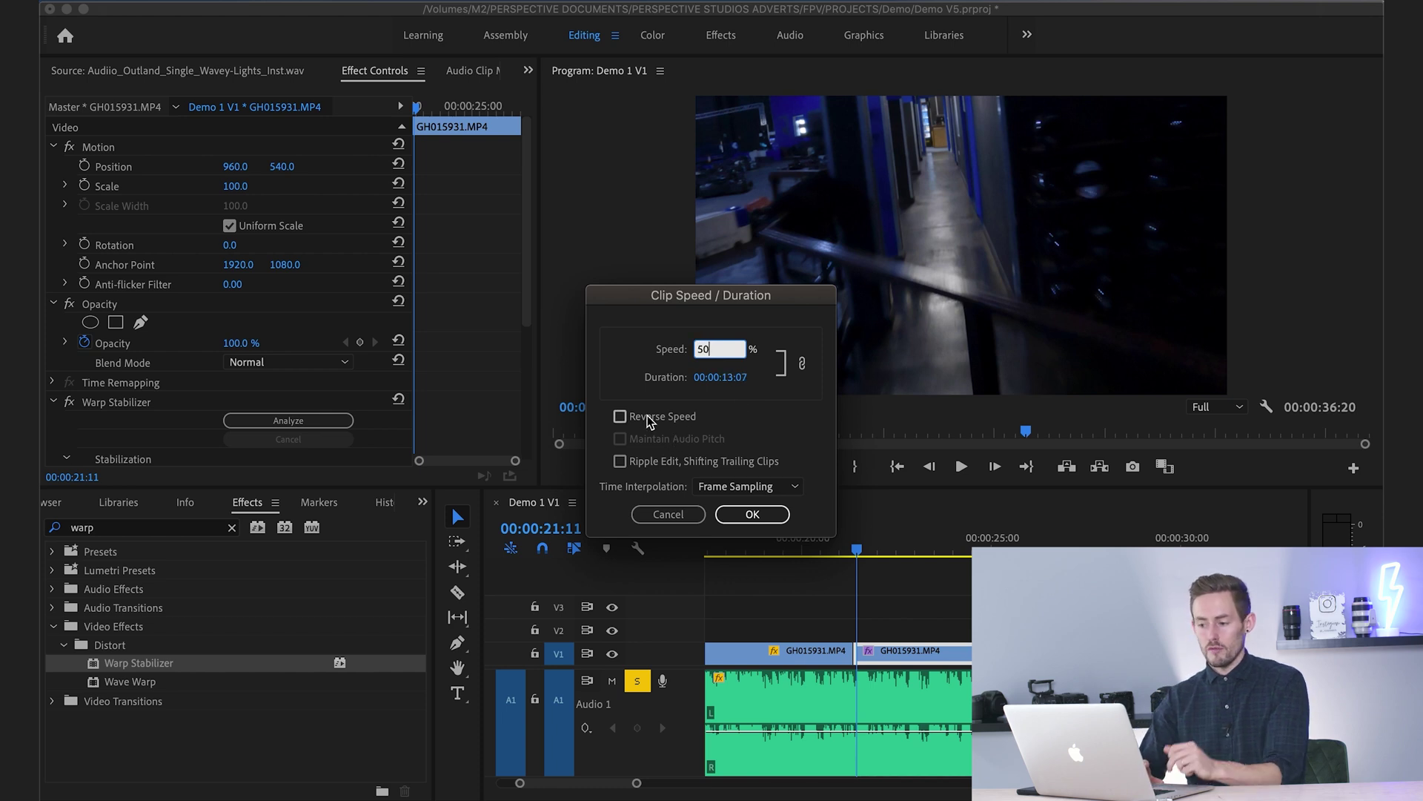
pyautogui.click(750, 514)
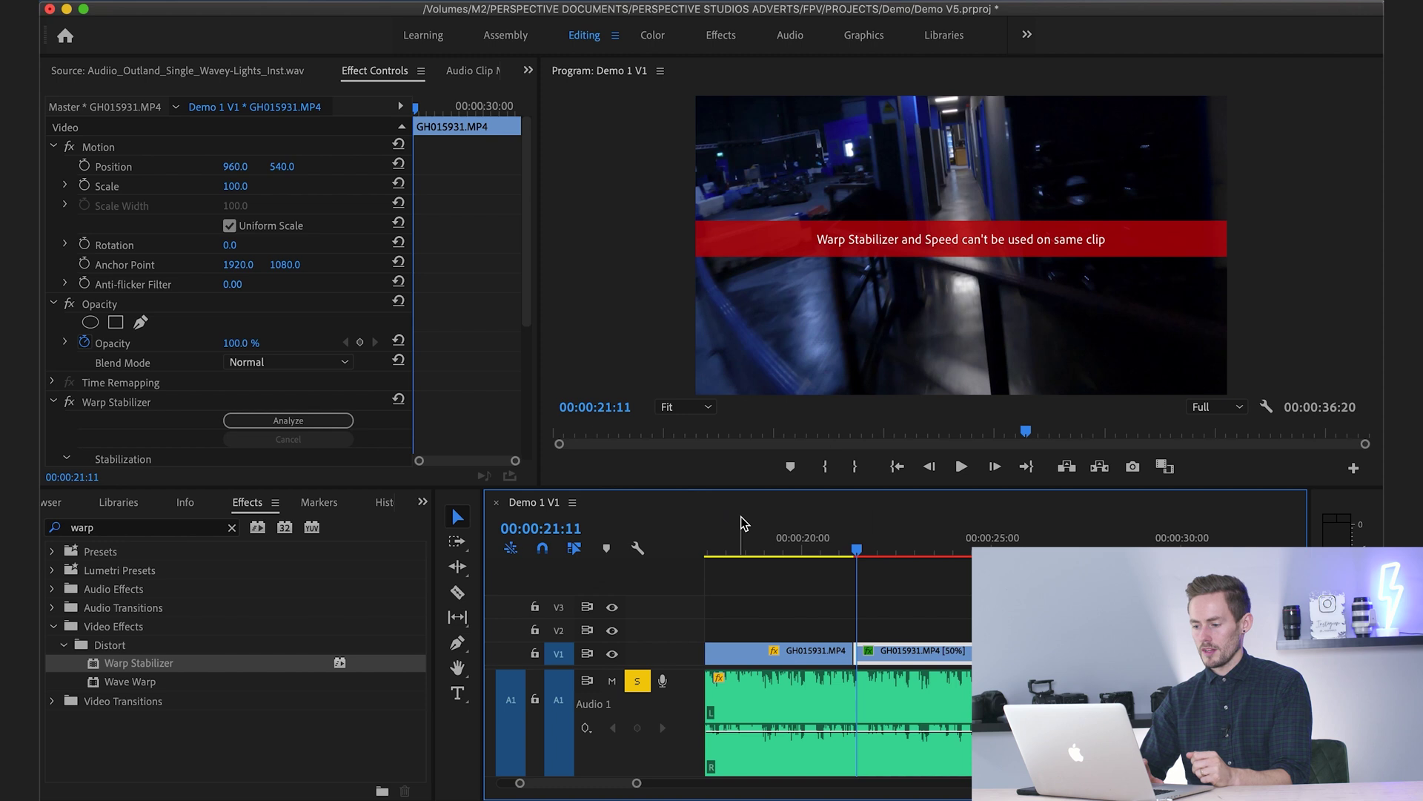
pyautogui.click(69, 401)
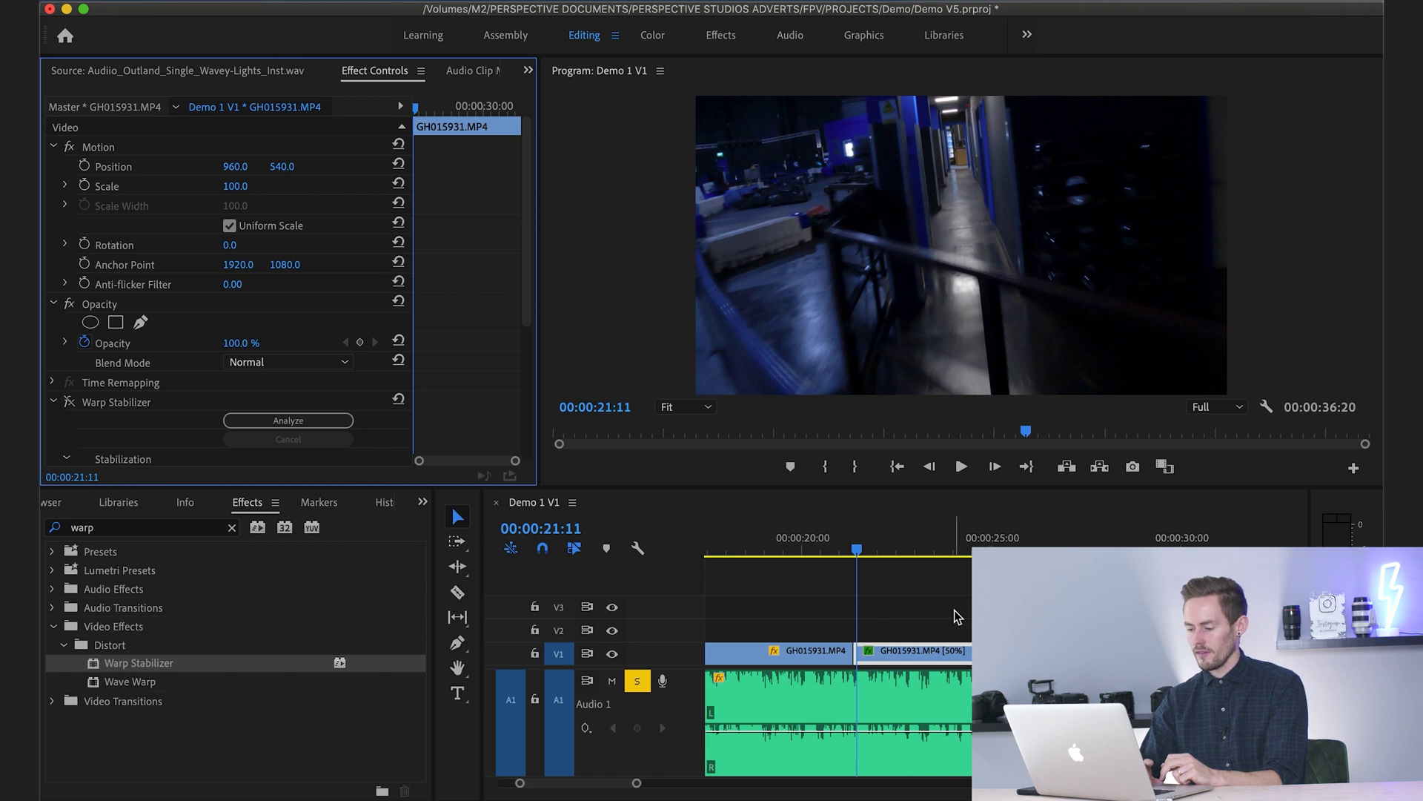
pyautogui.hscroll(3, 957, 616)
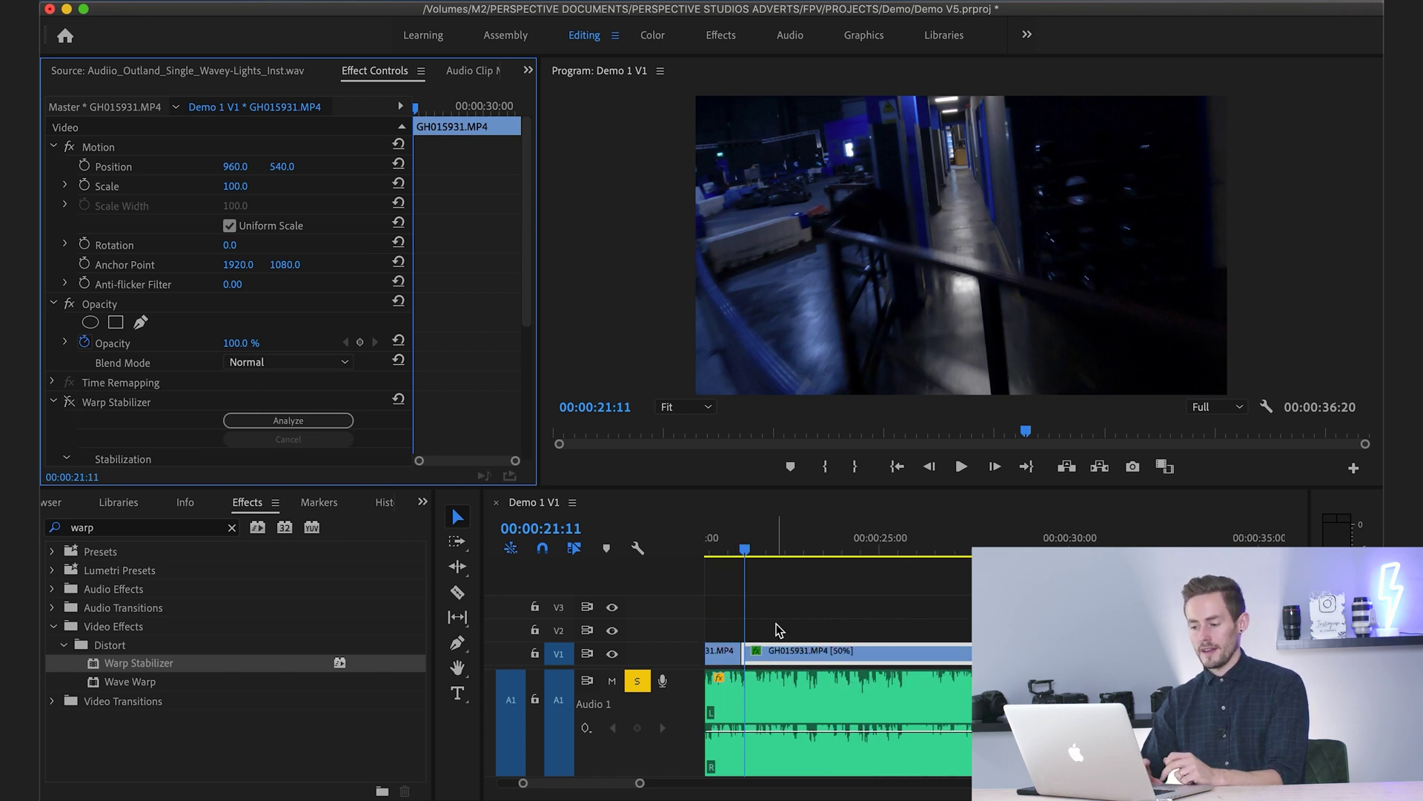
# - Expand V1 and show the clip's Time Remapping > Speed line
pyautogui.scroll(3, 767, 641)
pyautogui.scroll(-3, 766, 640)
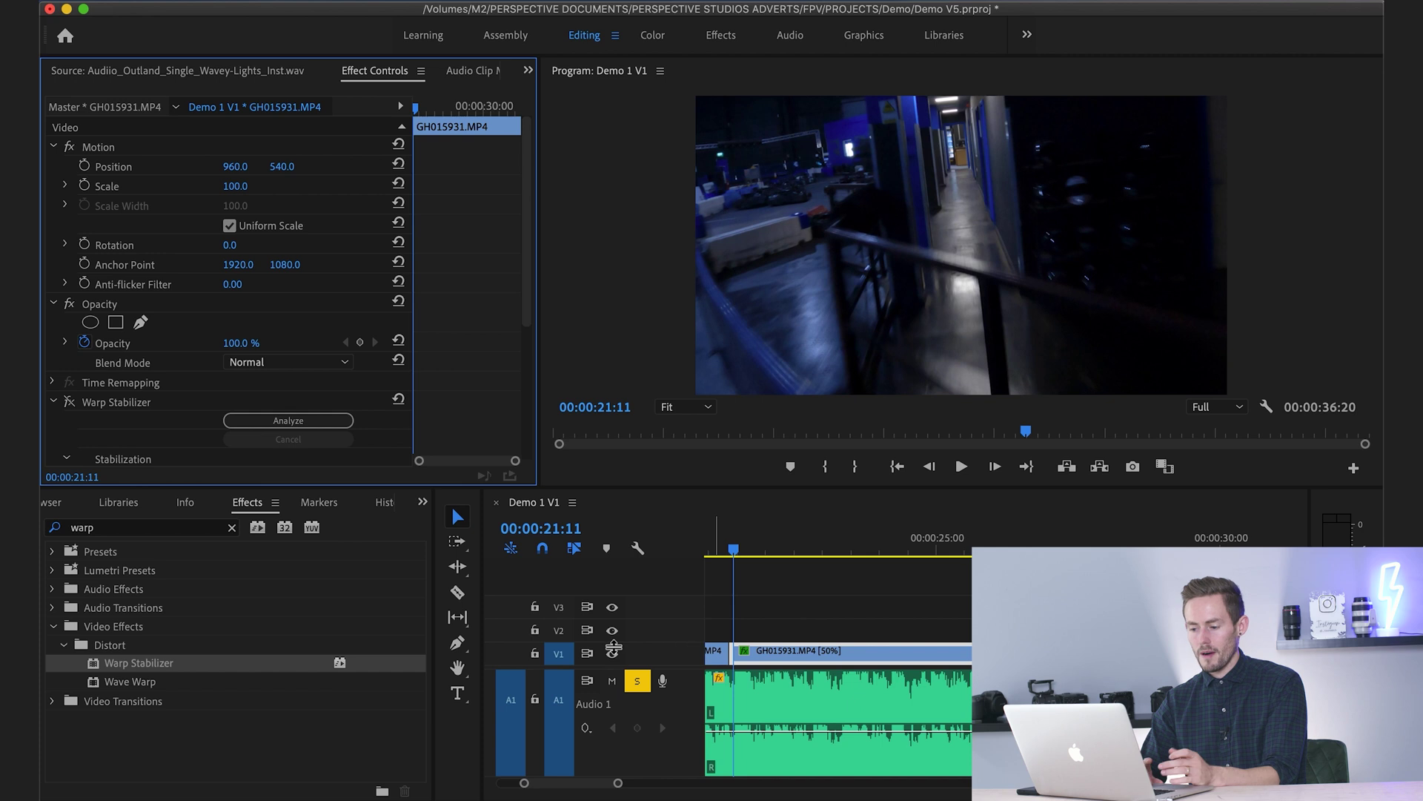
pyautogui.doubleClick(653, 661)
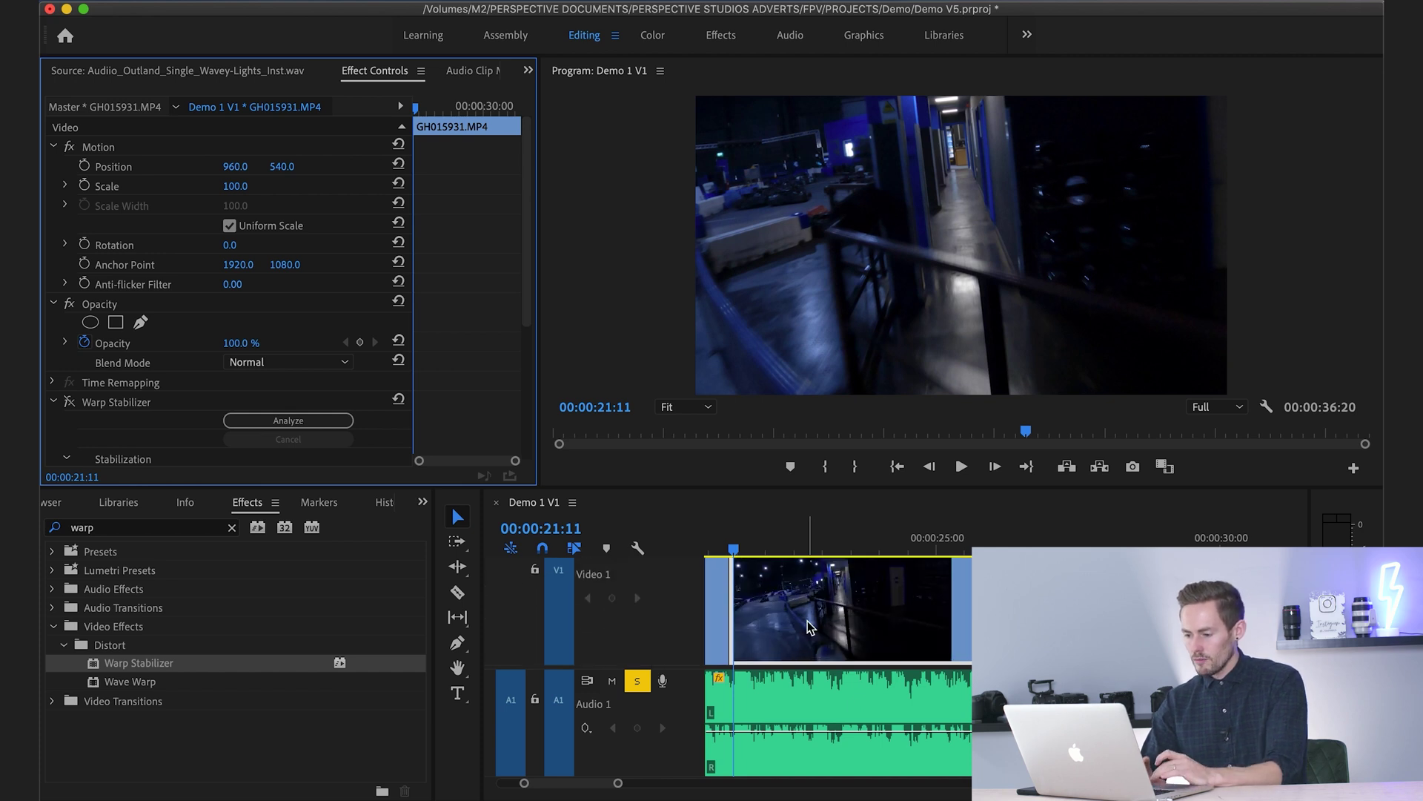
pyautogui.scroll(2, 737, 615)
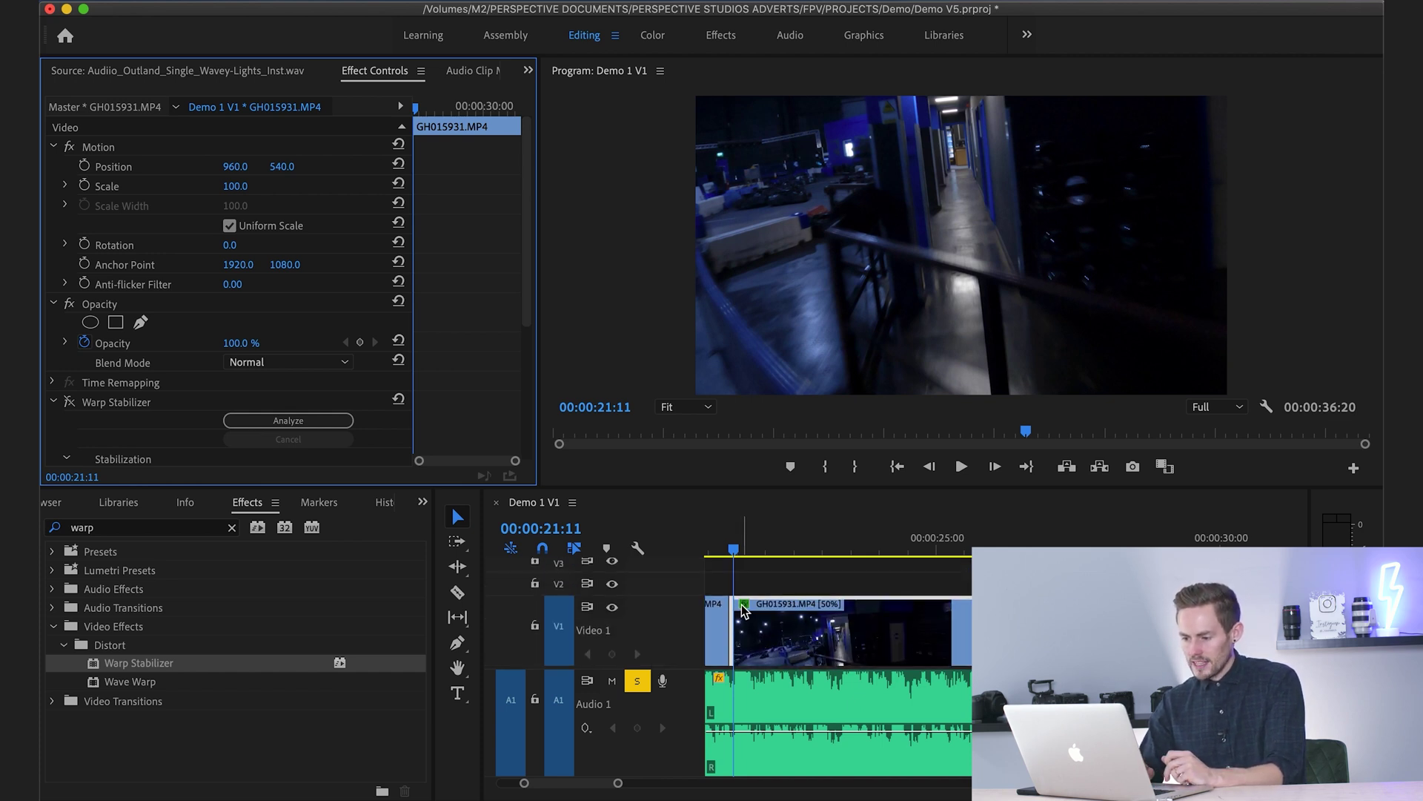
pyautogui.click(745, 605)
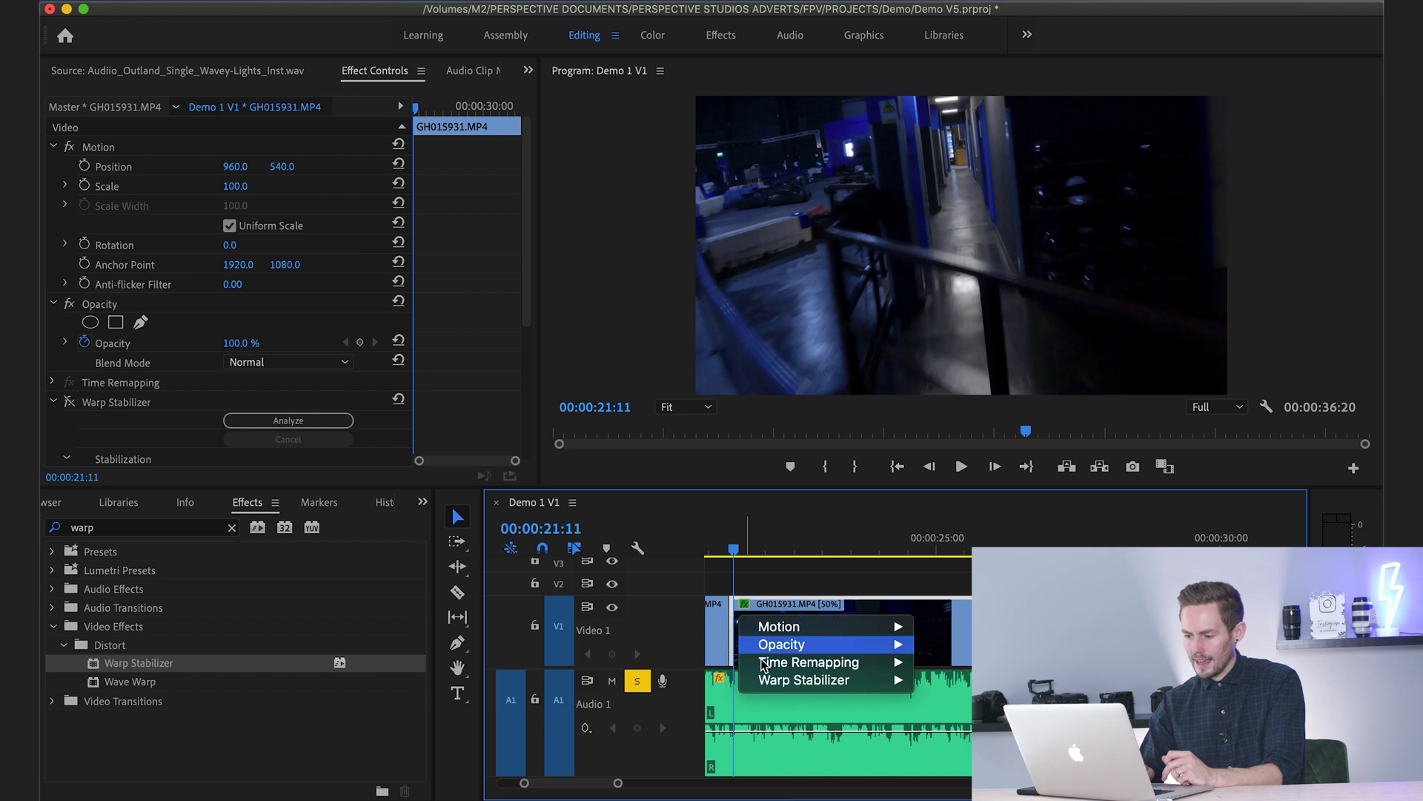
pyautogui.moveTo(772, 668)
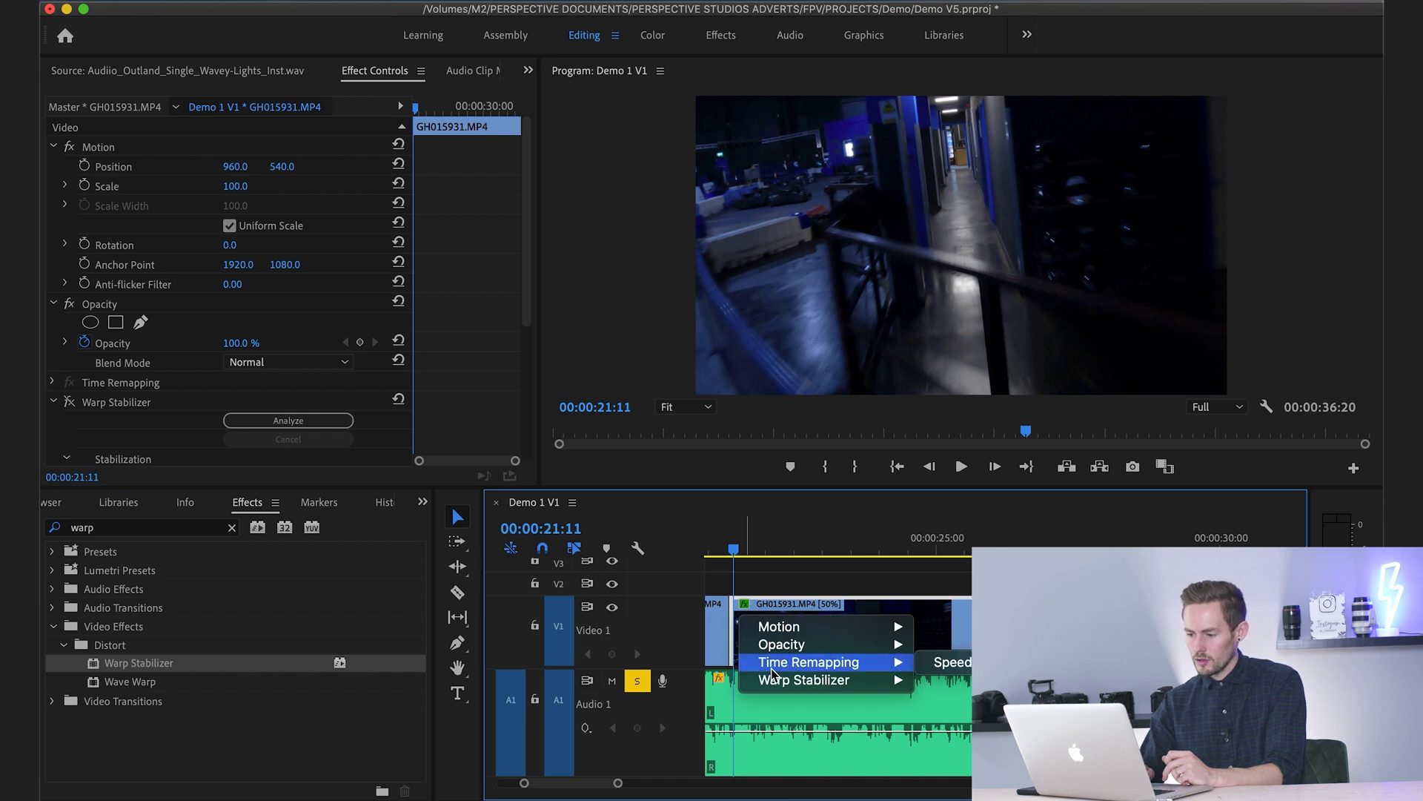
pyautogui.click(952, 661)
pyautogui.scroll(-2, 763, 630)
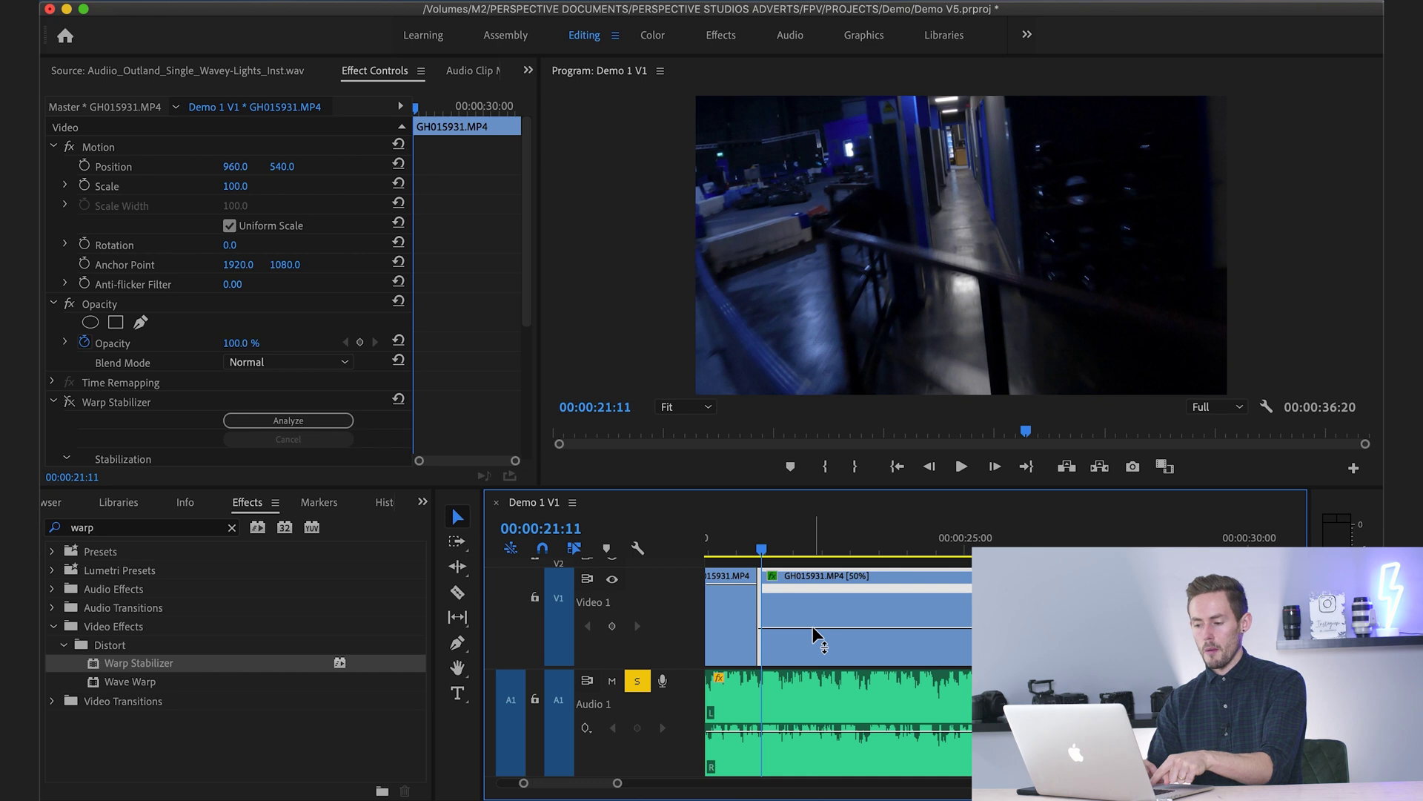
# - Add two speed keyframes, speed up the start, drop the end to 40%, and ramp the first keyframe
pyautogui.keyDown('super'); pyautogui.click(814, 630); pyautogui.keyUp('super')
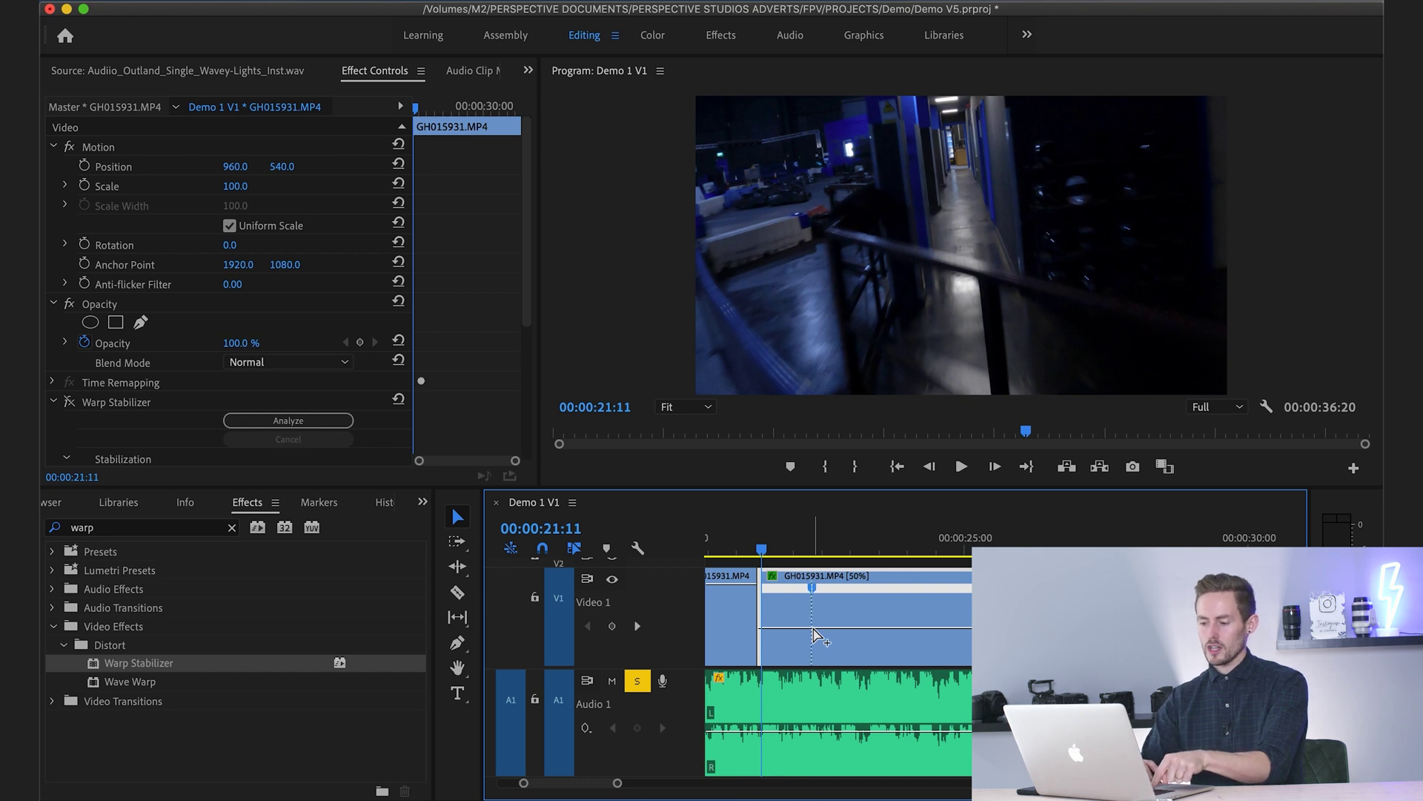
pyautogui.keyDown('super'); pyautogui.click(912, 625); pyautogui.keyUp('super')
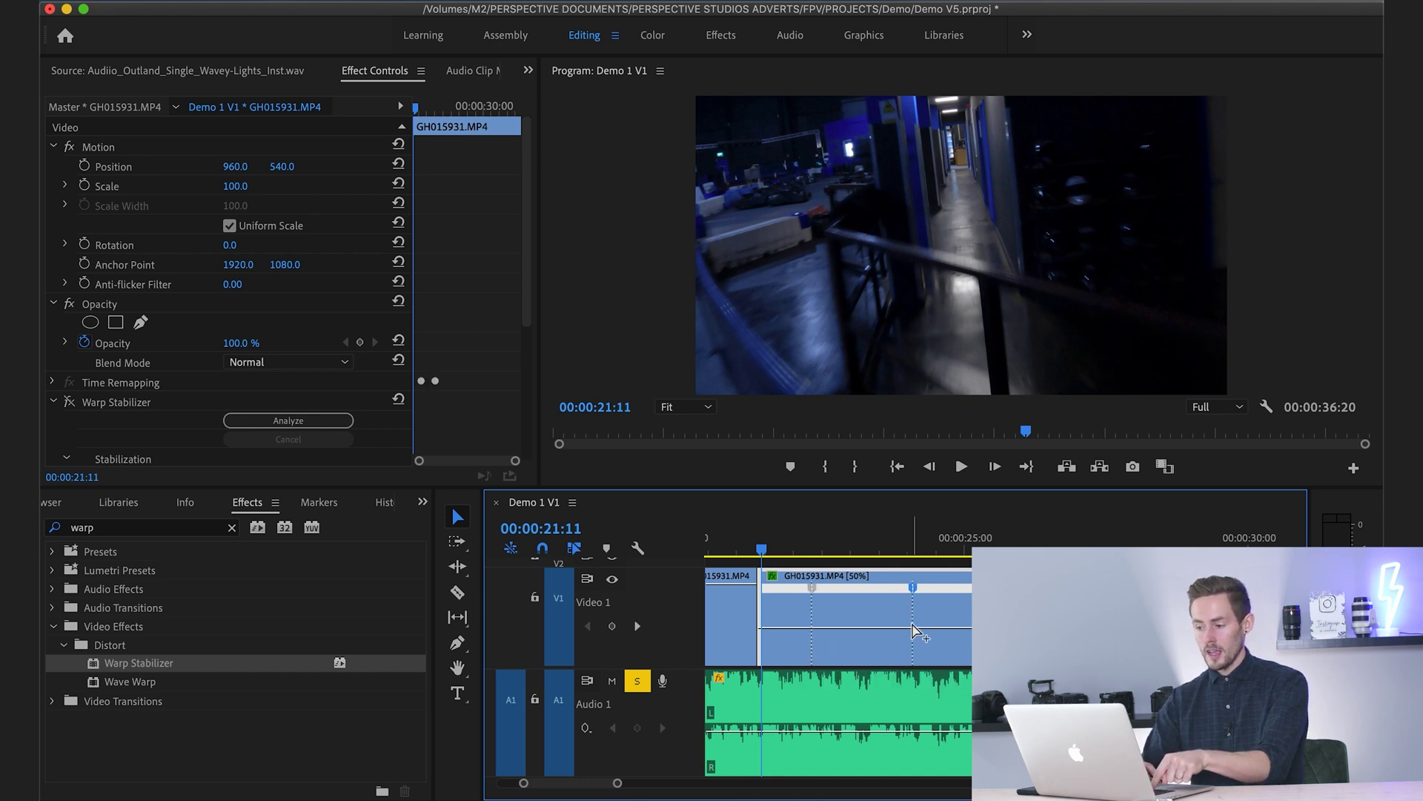
pyautogui.click(782, 634)
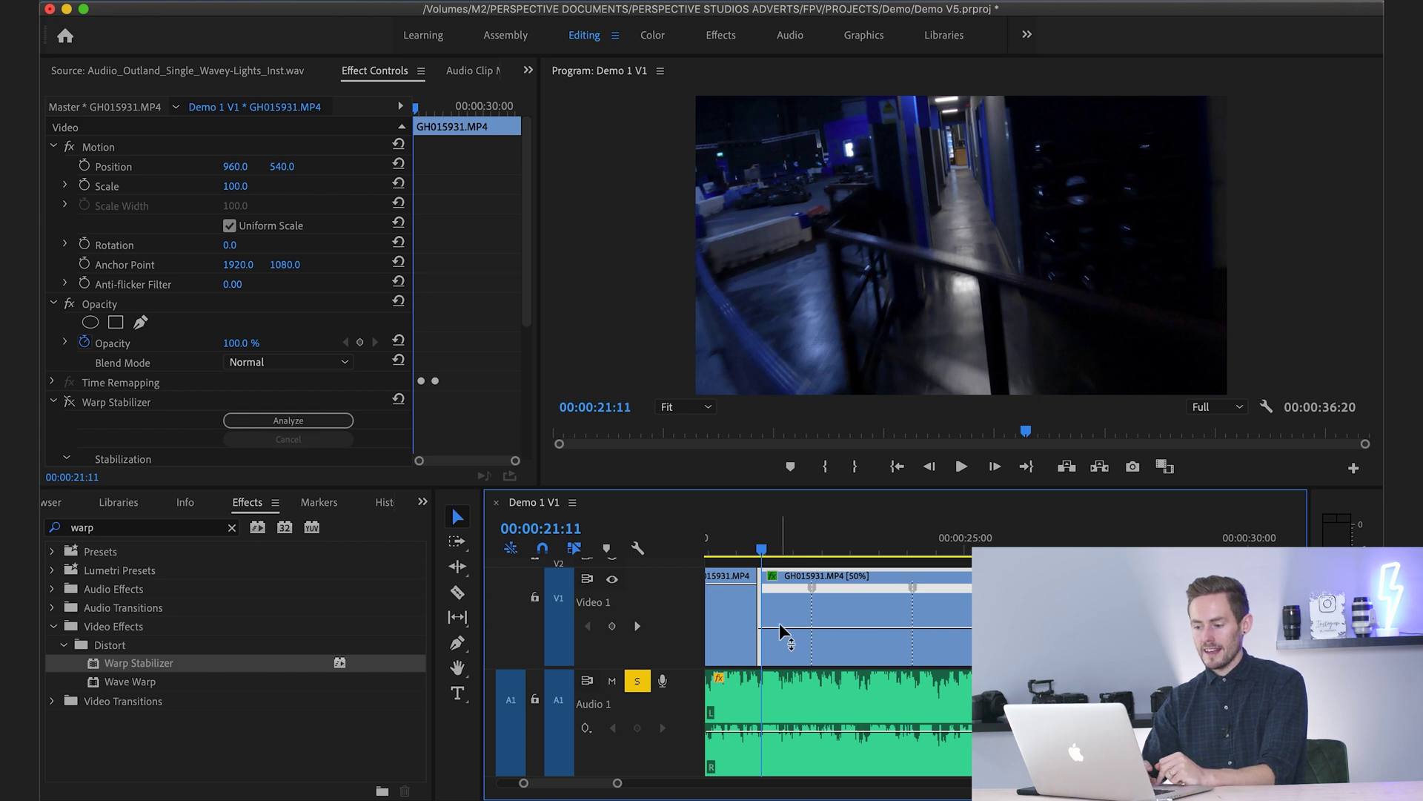
pyautogui.moveTo(783, 634)
pyautogui.mouseDown()
pyautogui.moveTo(782, 653)
pyautogui.moveTo(782, 612)
pyautogui.mouseUp()
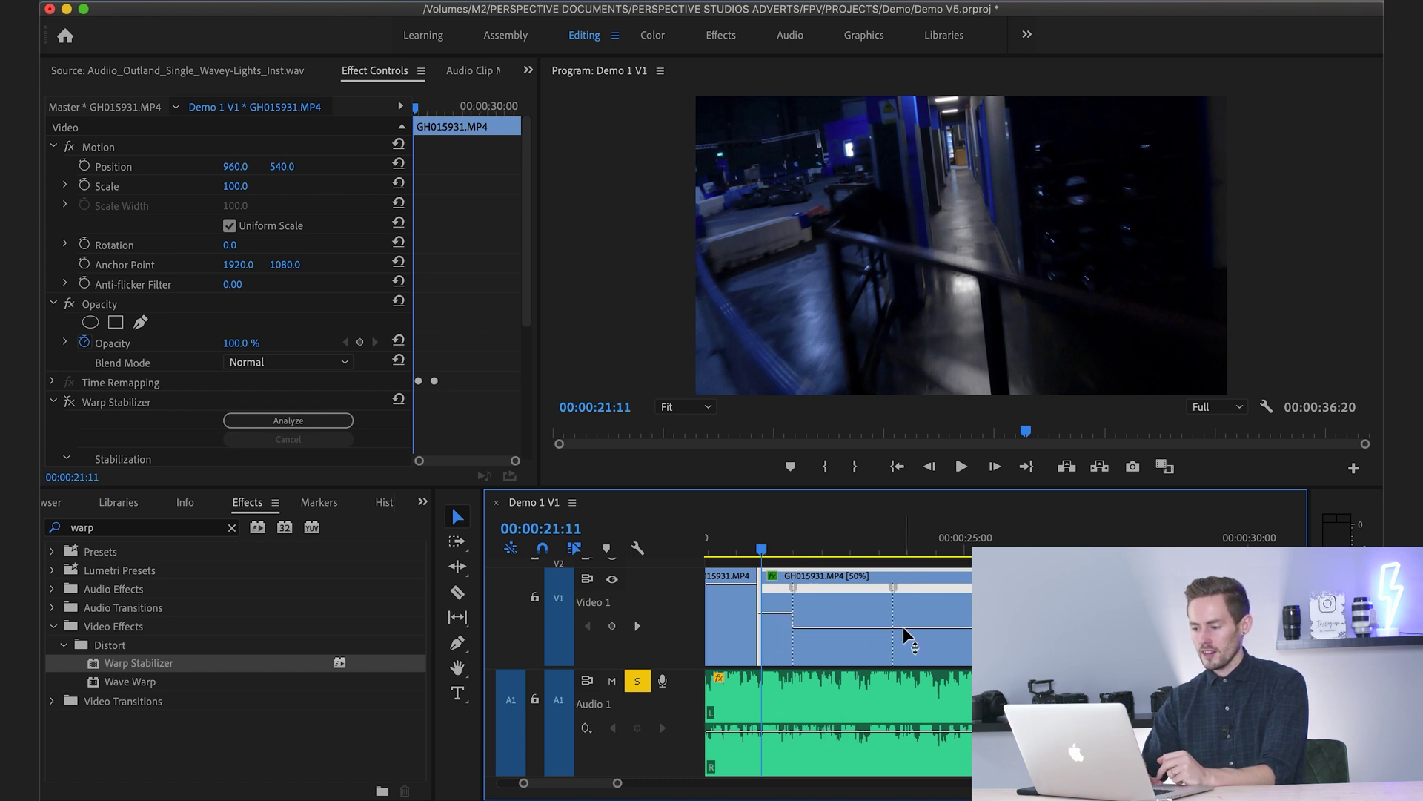
pyautogui.moveTo(904, 634); pyautogui.dragTo(910, 689)
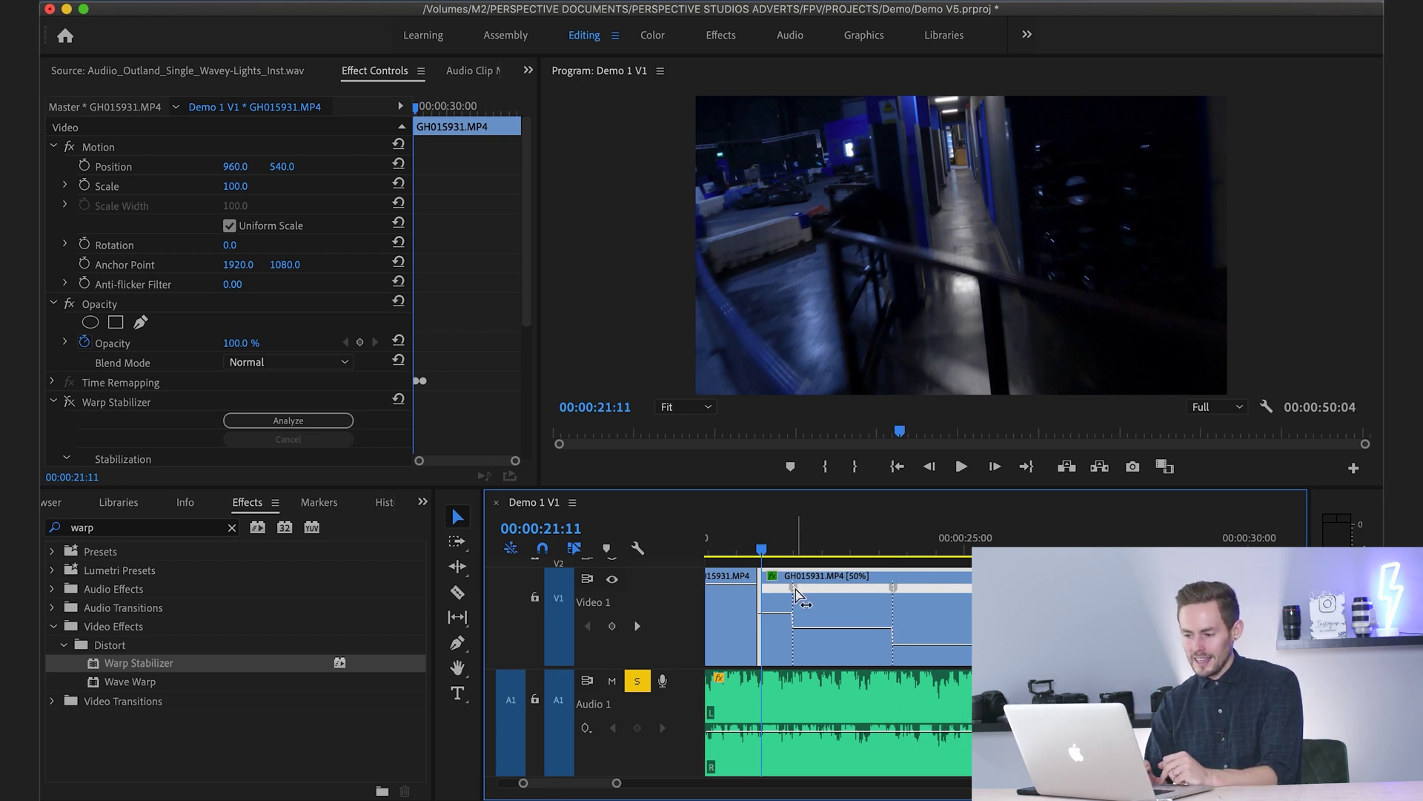
pyautogui.moveTo(795, 593); pyautogui.dragTo(833, 591)
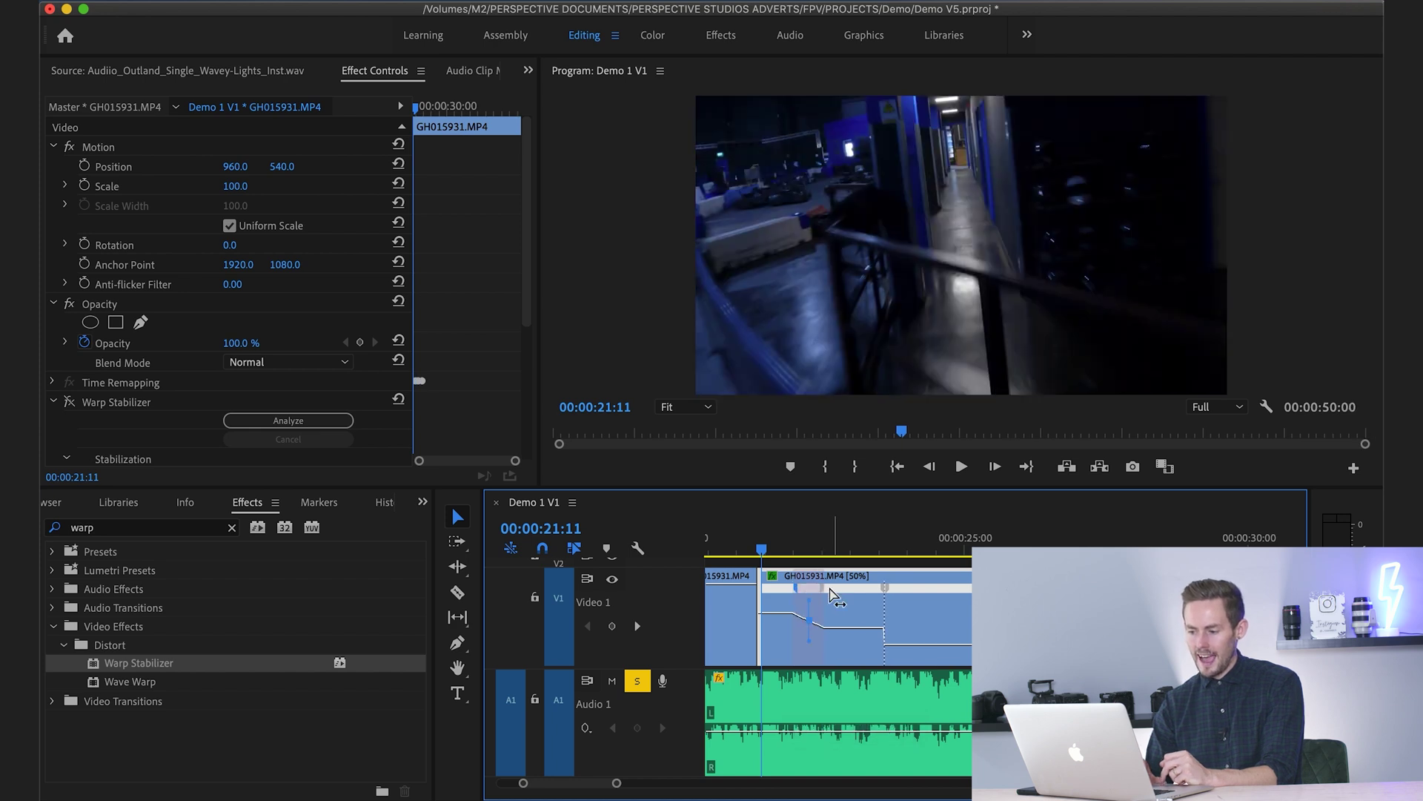
# - Switch to the Color workspace and place the playhead at 17:14 in the arcade shot
pyautogui.click(653, 37)
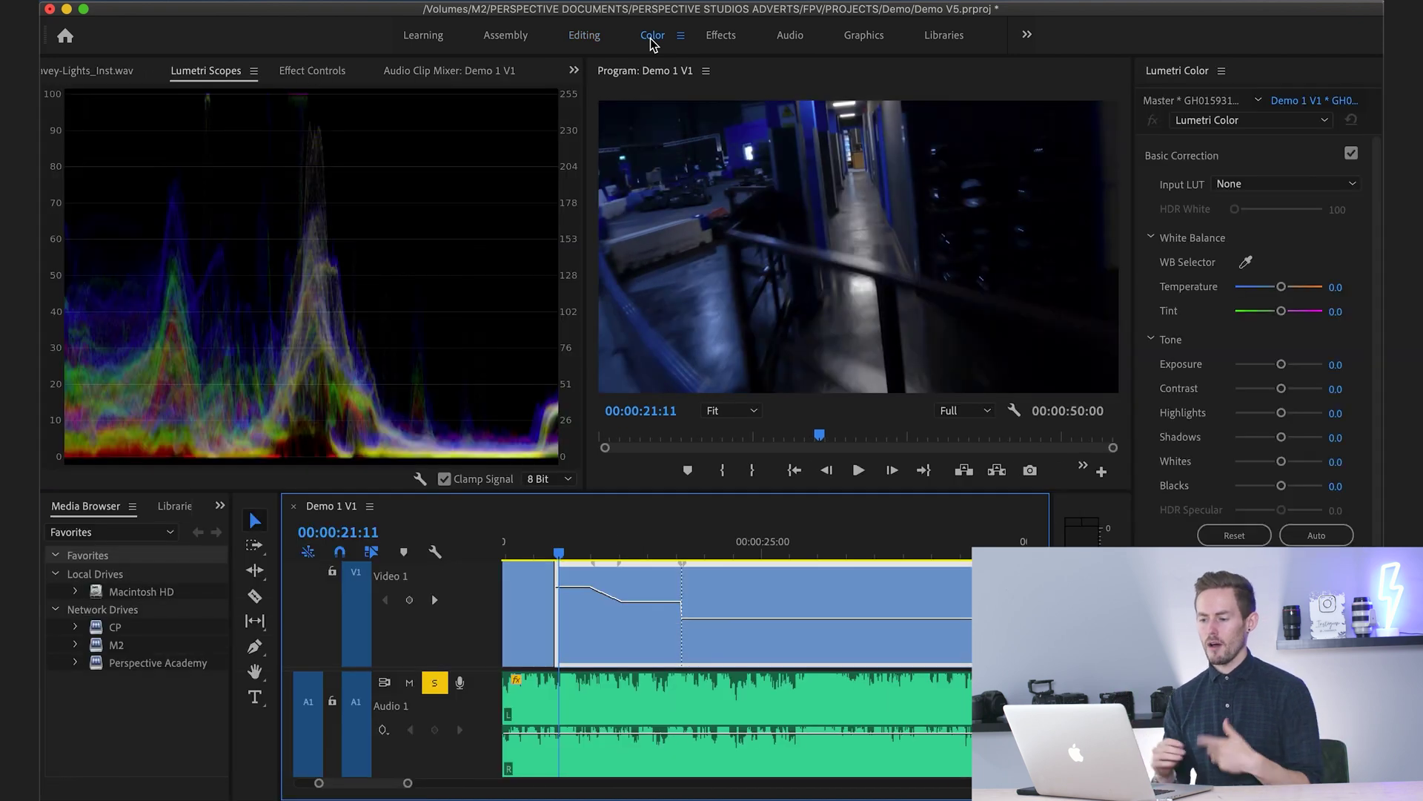
pyautogui.scroll(3, 805, 625)
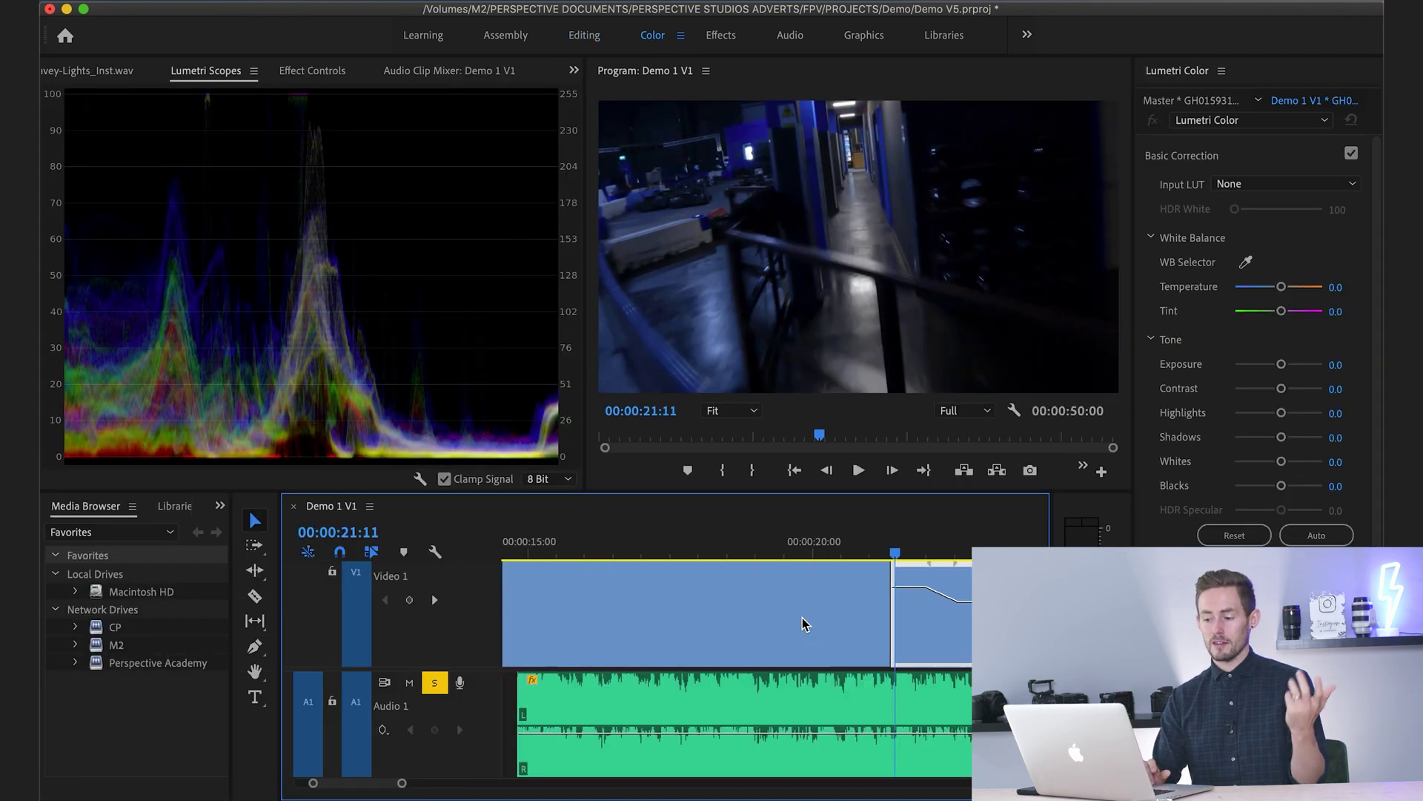
pyautogui.press('super+minus')
pyautogui.click(703, 556)
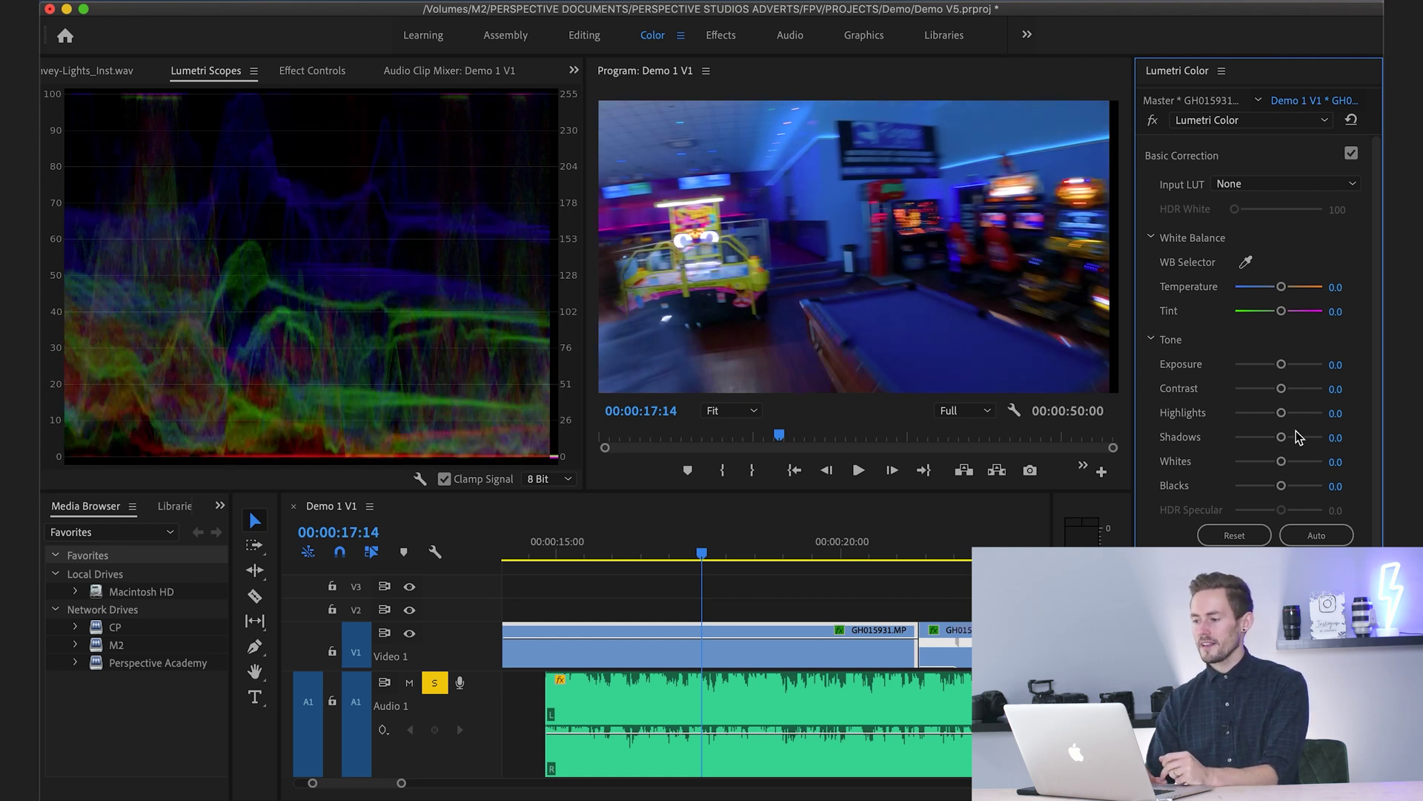
# - In Lumetri Basic Correction, set Tint 49.5, Exposure 1.0 and Whites 13.7
pyautogui.moveTo(1282, 310); pyautogui.dragTo(1302, 313)
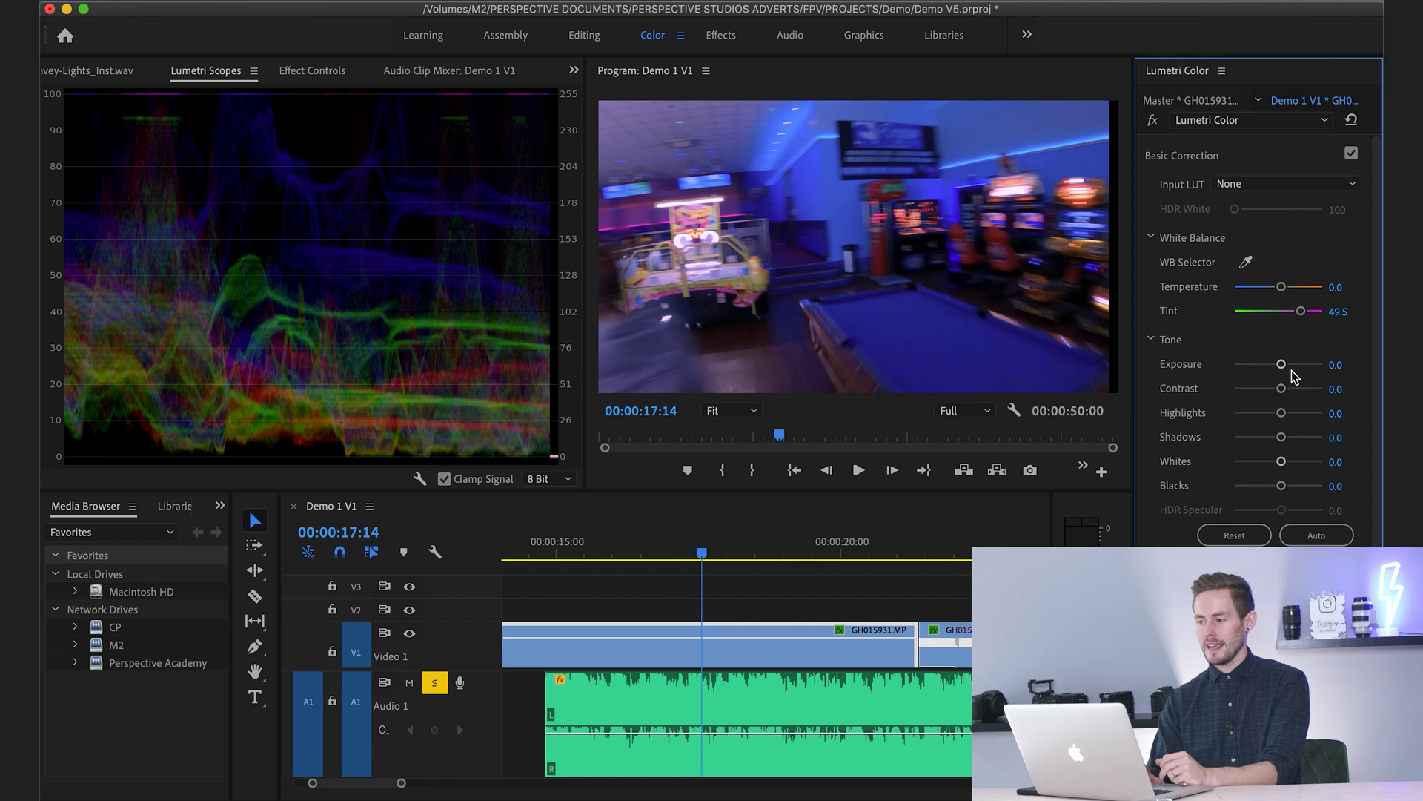
pyautogui.moveTo(1281, 364); pyautogui.dragTo(1288, 365)
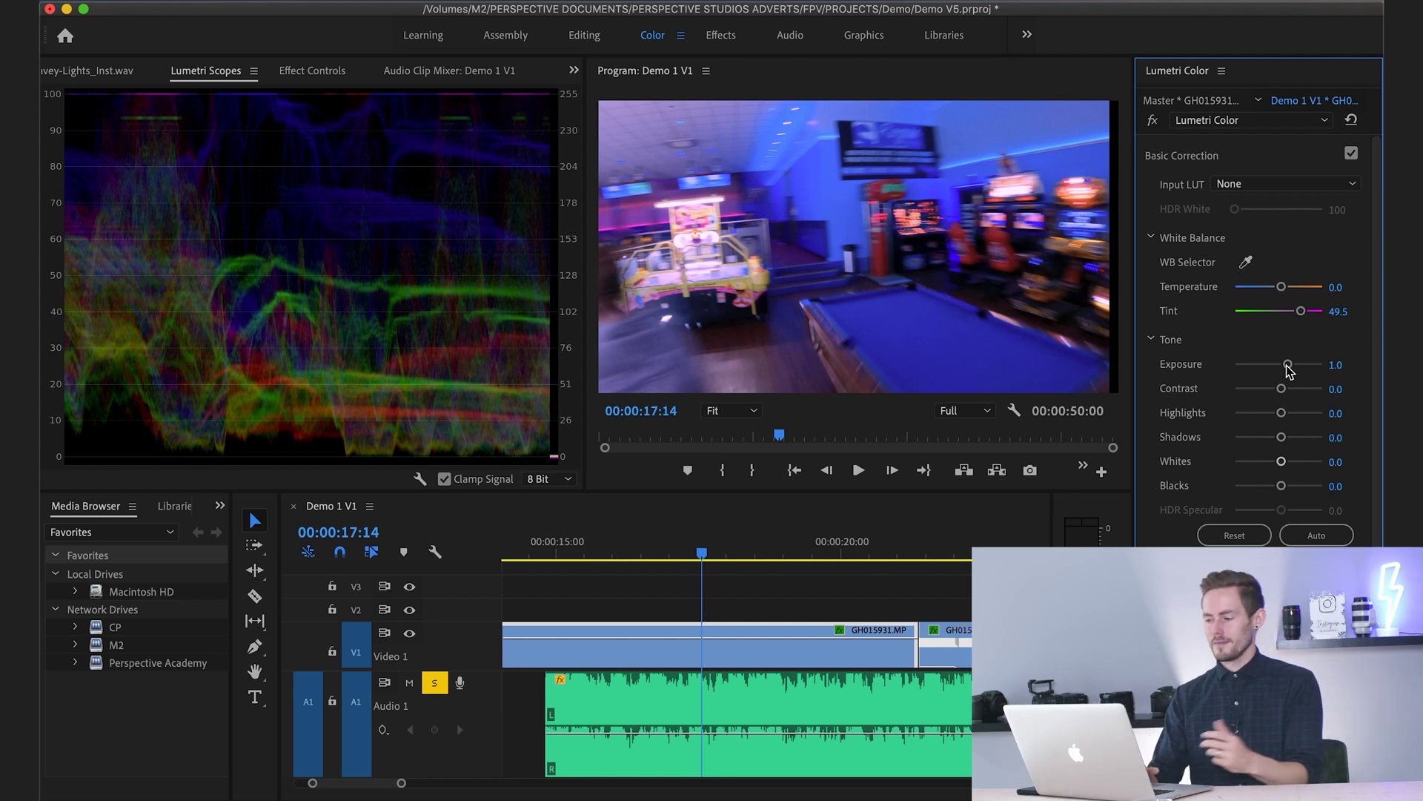
pyautogui.moveTo(1282, 461); pyautogui.dragTo(1285, 462)
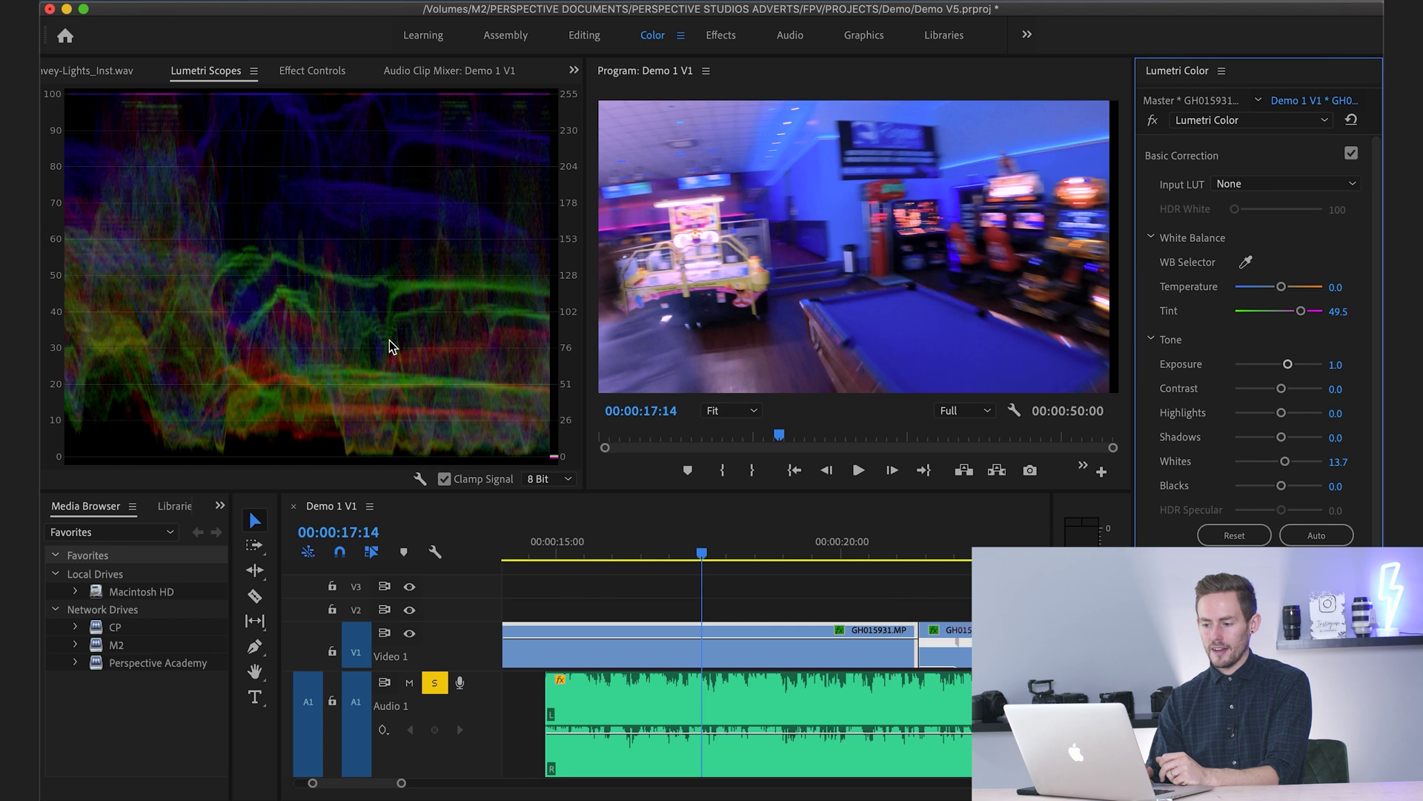
# - Keep the RGB waveform scope, then set Basic Correction Exposure to 1.3 and Blacks to -7.4
pyautogui.click(420, 482)
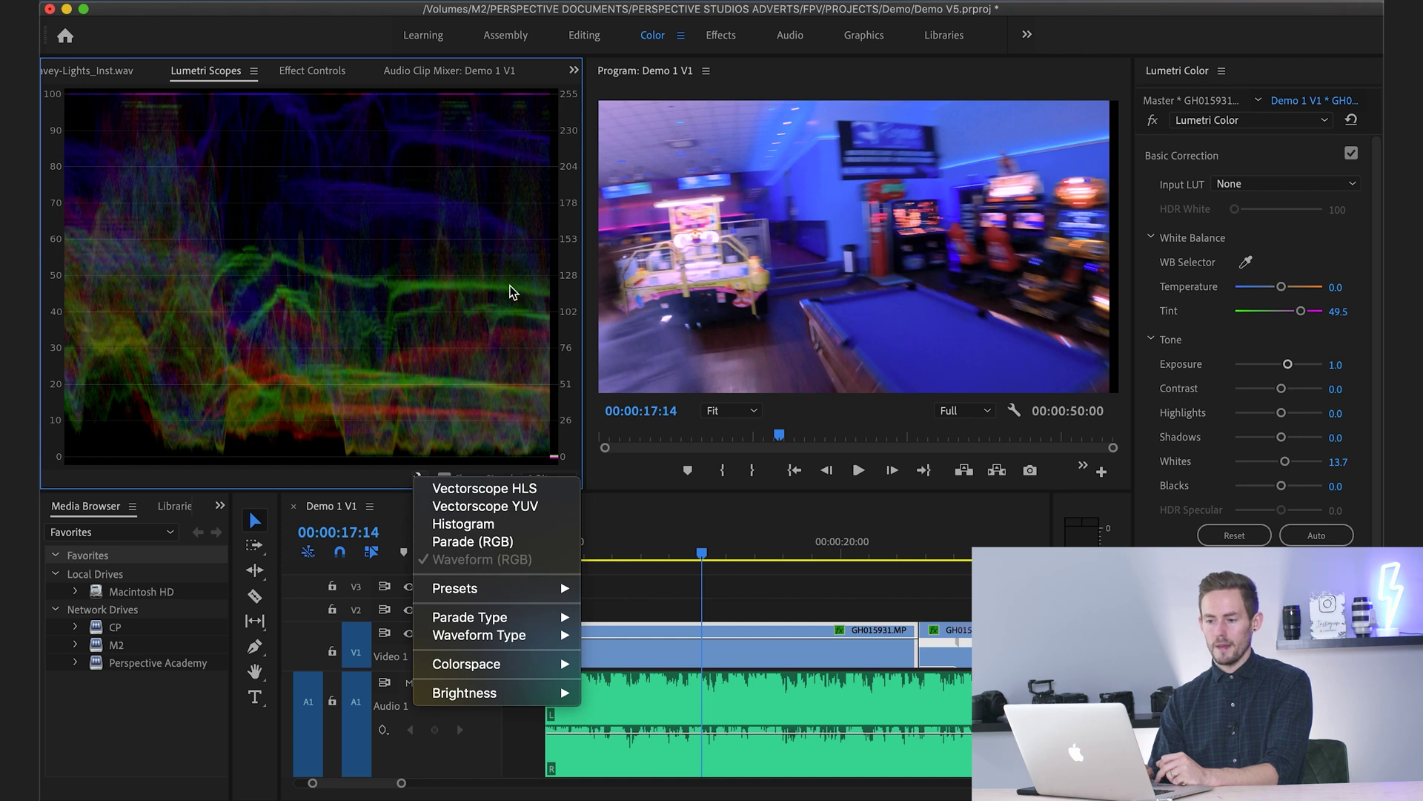
pyautogui.click(460, 255)
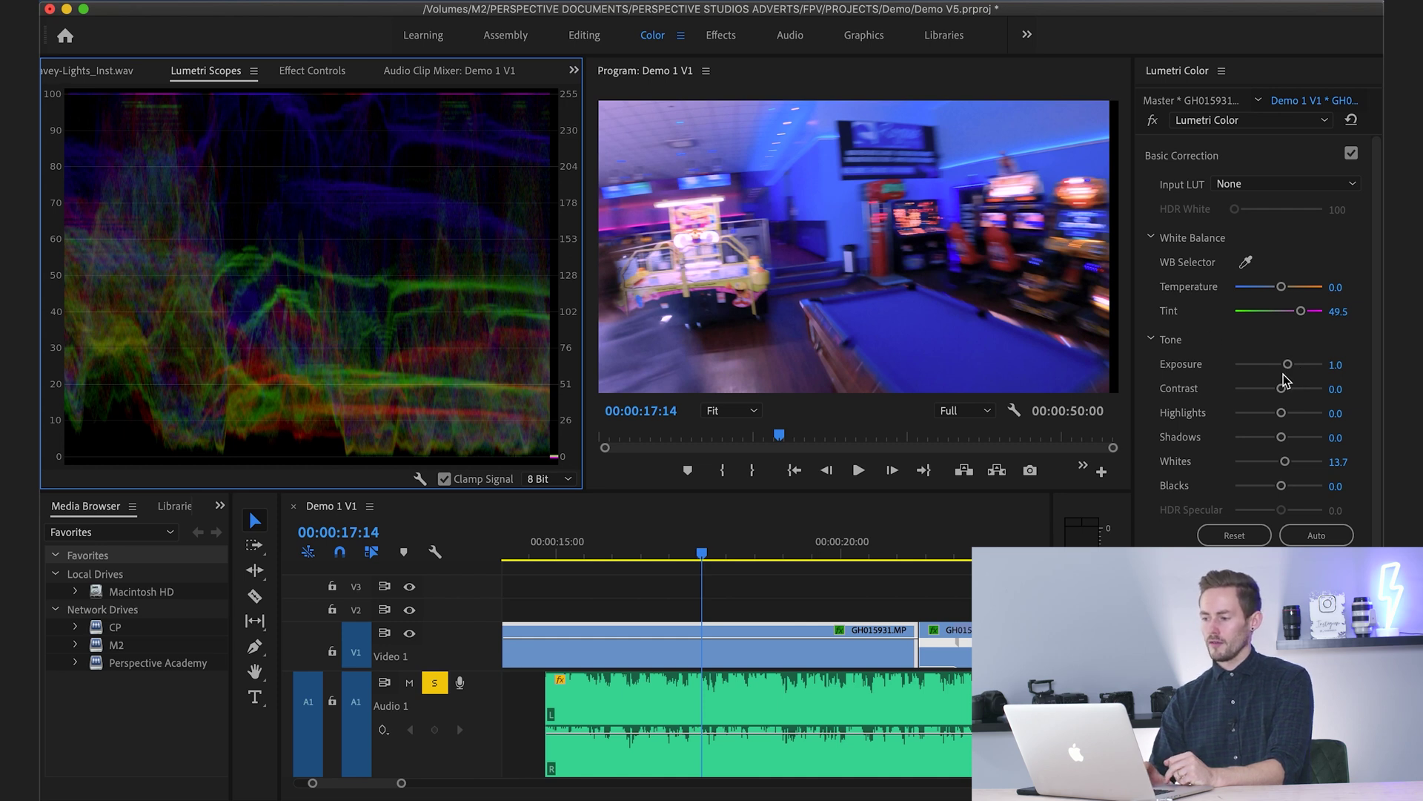
pyautogui.moveTo(1288, 365); pyautogui.dragTo(1293, 368)
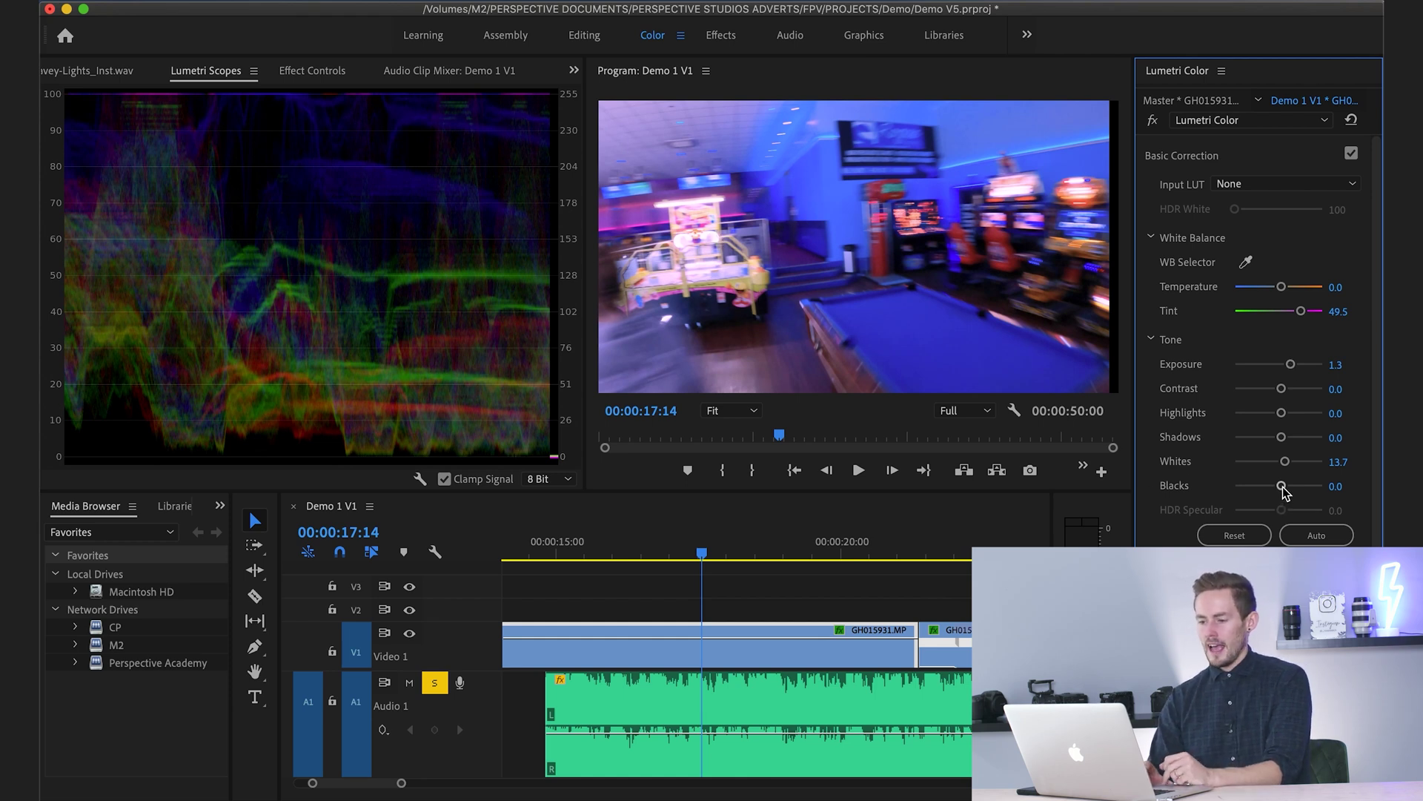
pyautogui.moveTo(1283, 487)
pyautogui.mouseDown()
pyautogui.moveTo(1153, 491)
pyautogui.moveTo(1277, 493)
pyautogui.mouseUp()
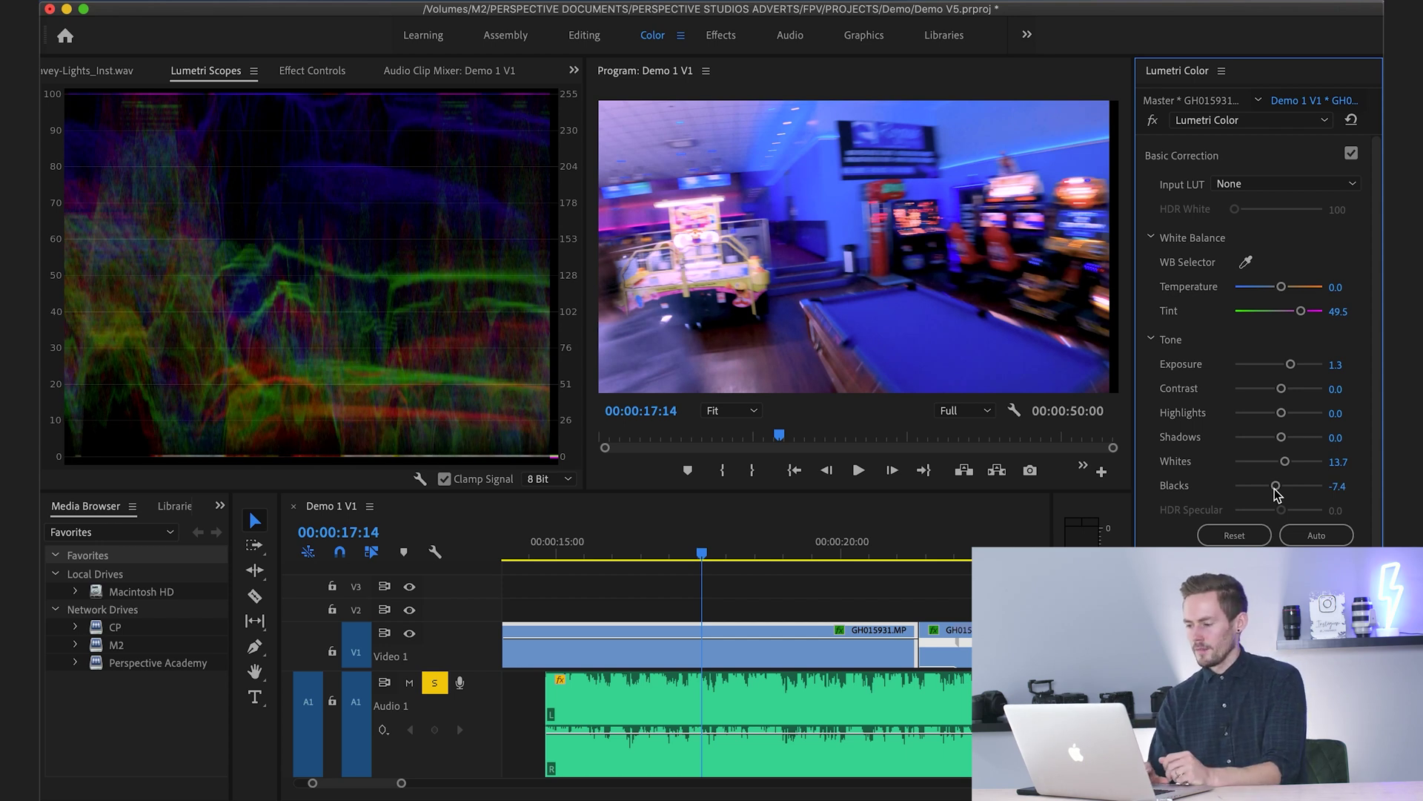
# - In Creative, try Saturation at 200, then reset Vibrance to 0 and Saturation to 100
pyautogui.click(1164, 194)
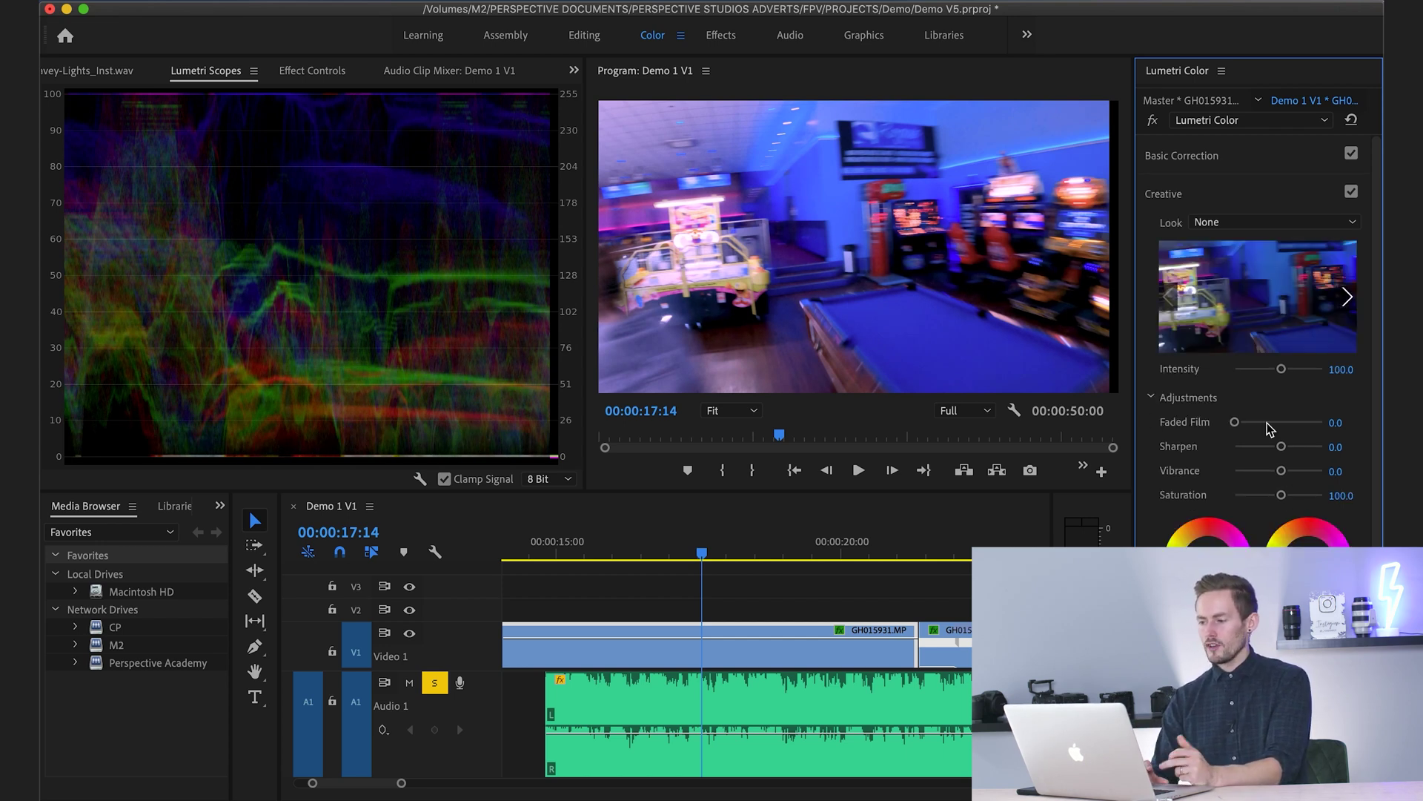
pyautogui.moveTo(1285, 498); pyautogui.dragTo(1327, 471)
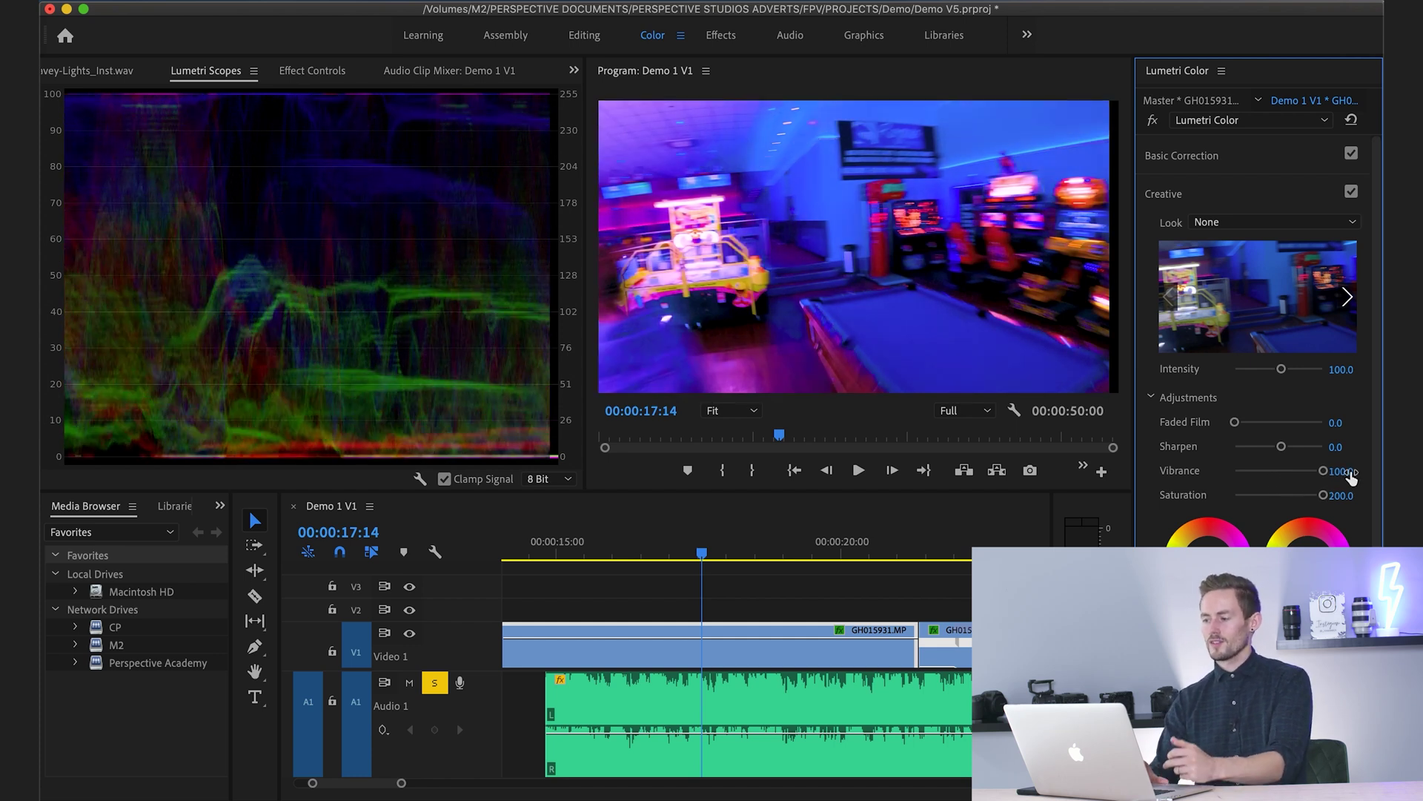
pyautogui.doubleClick(1277, 470)
pyautogui.doubleClick(1282, 495)
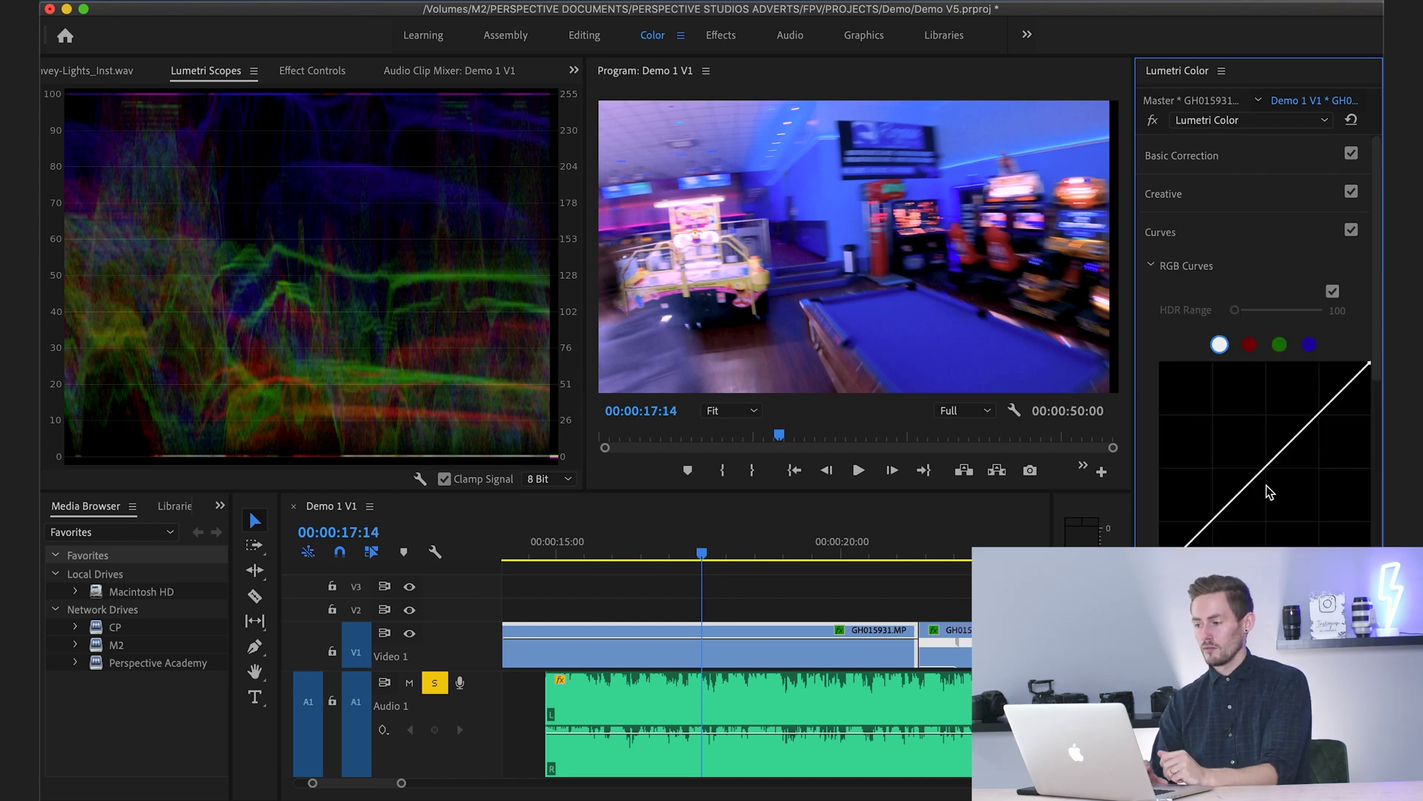
# - Add a midtone point on the RGB master curve and lower the shadow point for contrast
pyautogui.click(1268, 463)
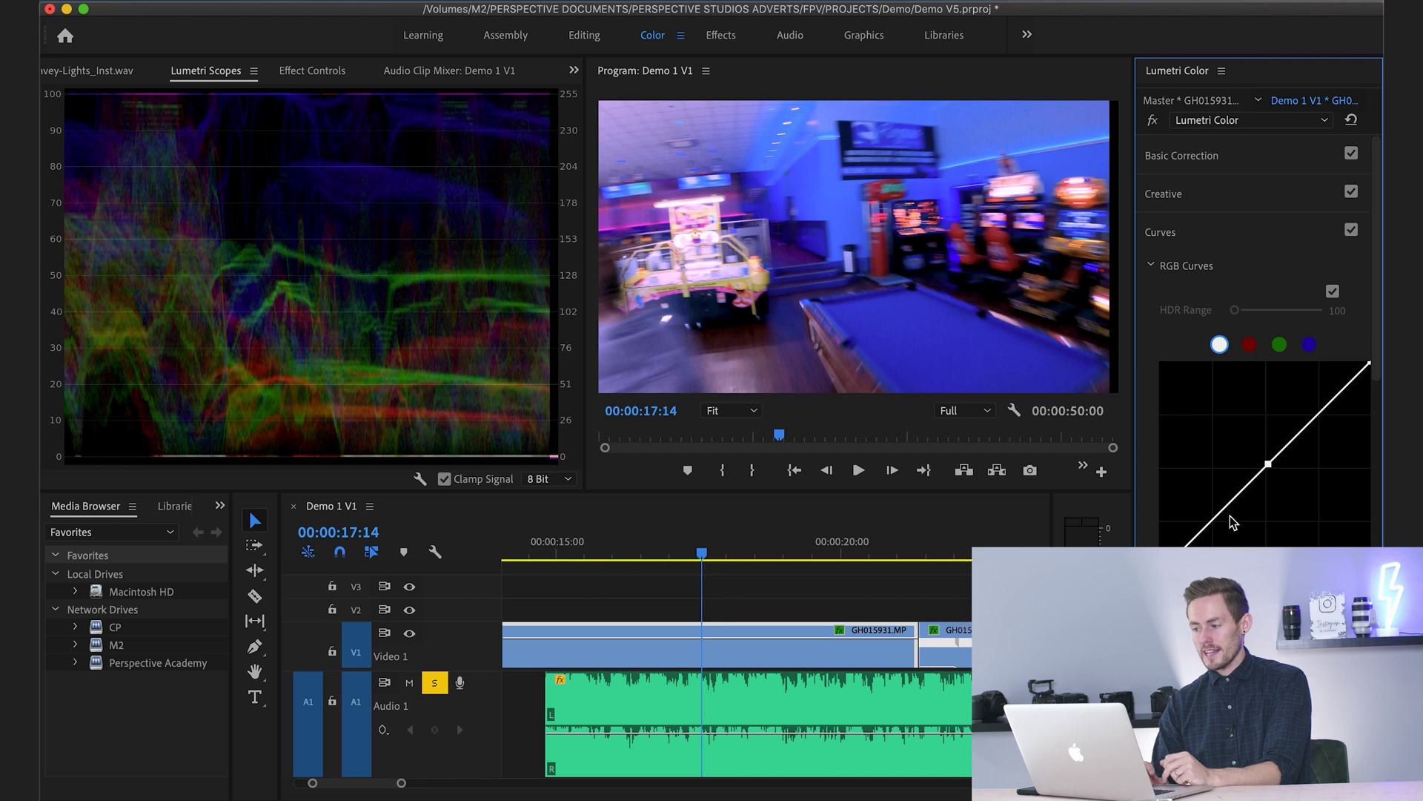
pyautogui.moveTo(1215, 521); pyautogui.dragTo(1220, 523)
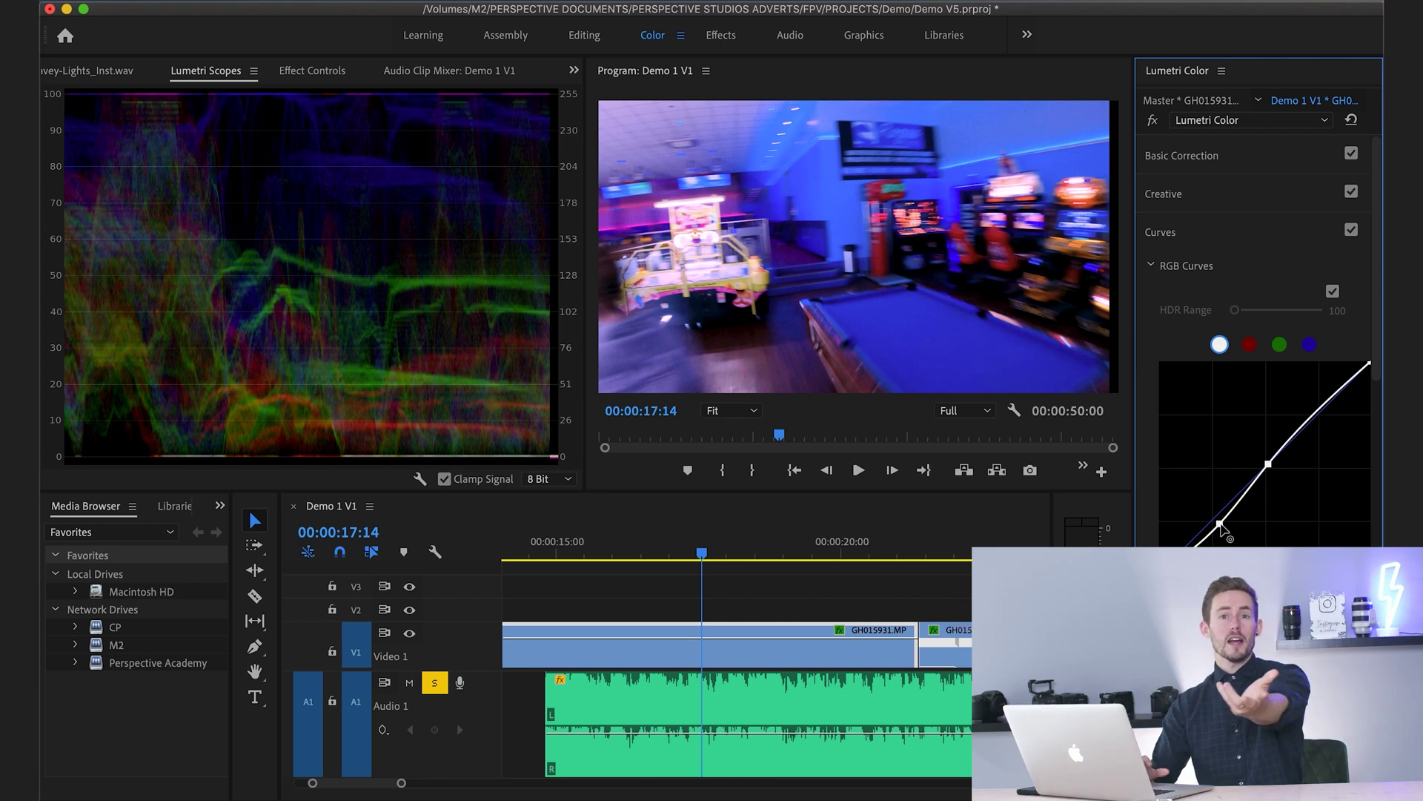
pyautogui.moveTo(1220, 523)
pyautogui.mouseDown()
pyautogui.moveTo(1258, 537)
pyautogui.moveTo(1220, 523)
pyautogui.mouseUp()
# - Pin three Hue vs Sat points around blue and raise the middle one to boost blue saturation
pyautogui.scroll(-10, 1223, 519)
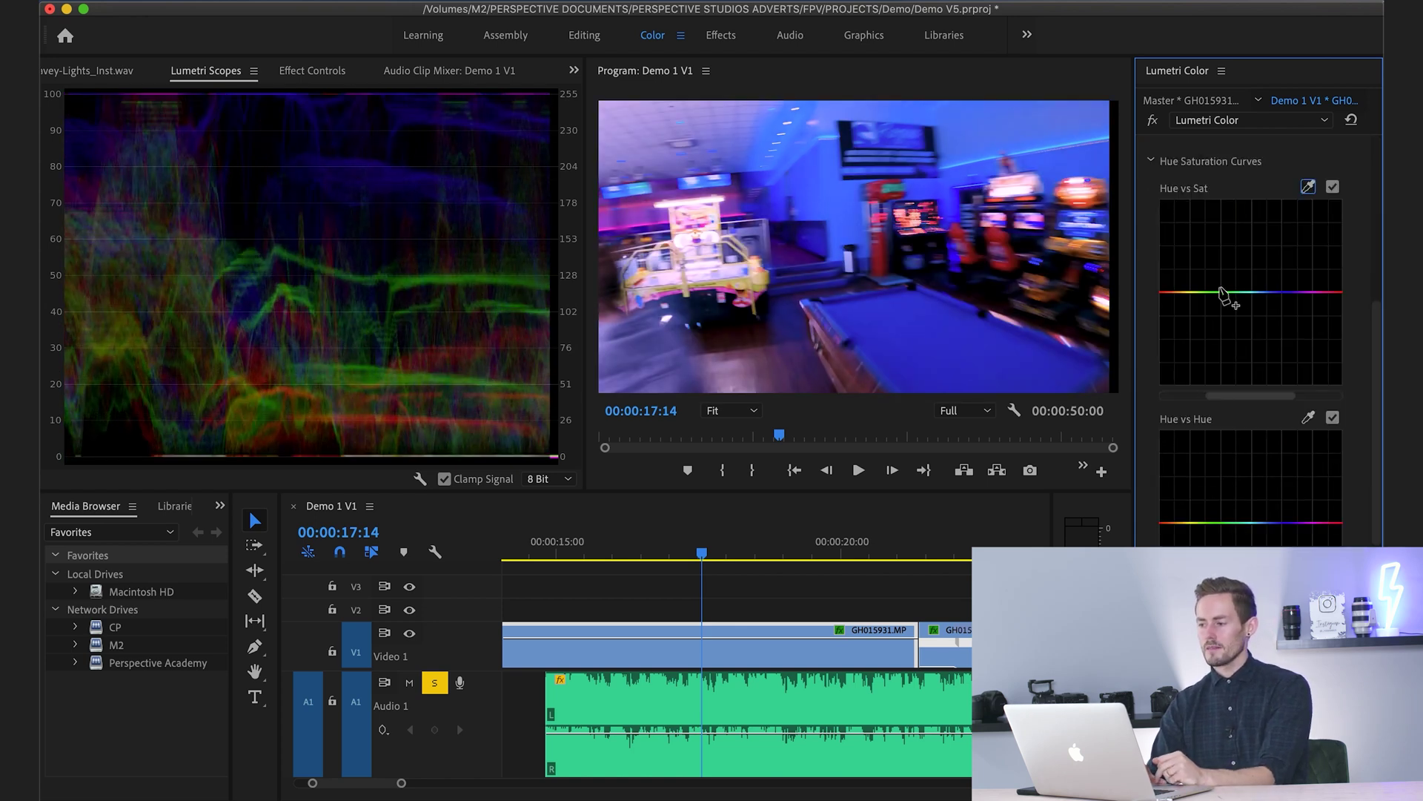
pyautogui.click(1274, 293)
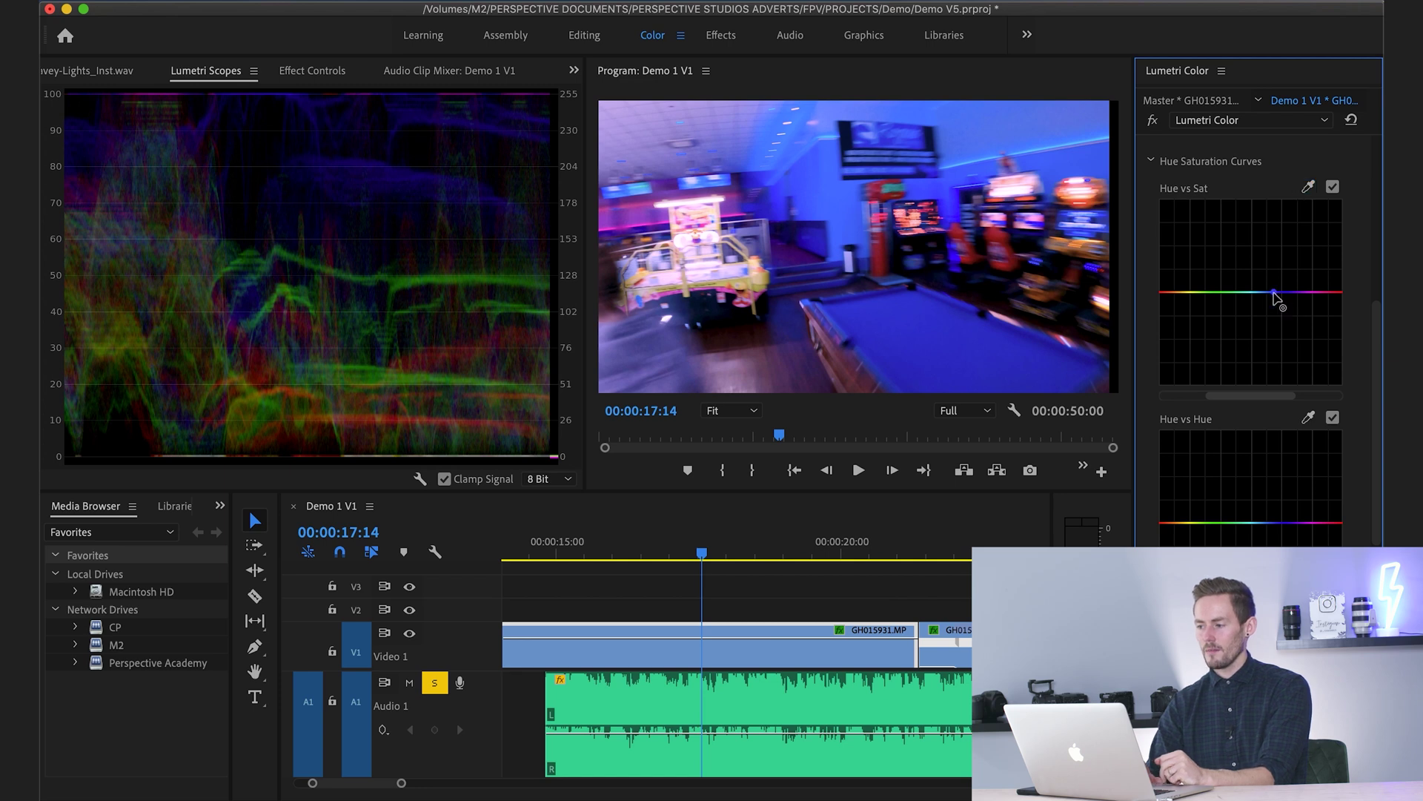
pyautogui.click(1255, 293)
pyautogui.click(1292, 292)
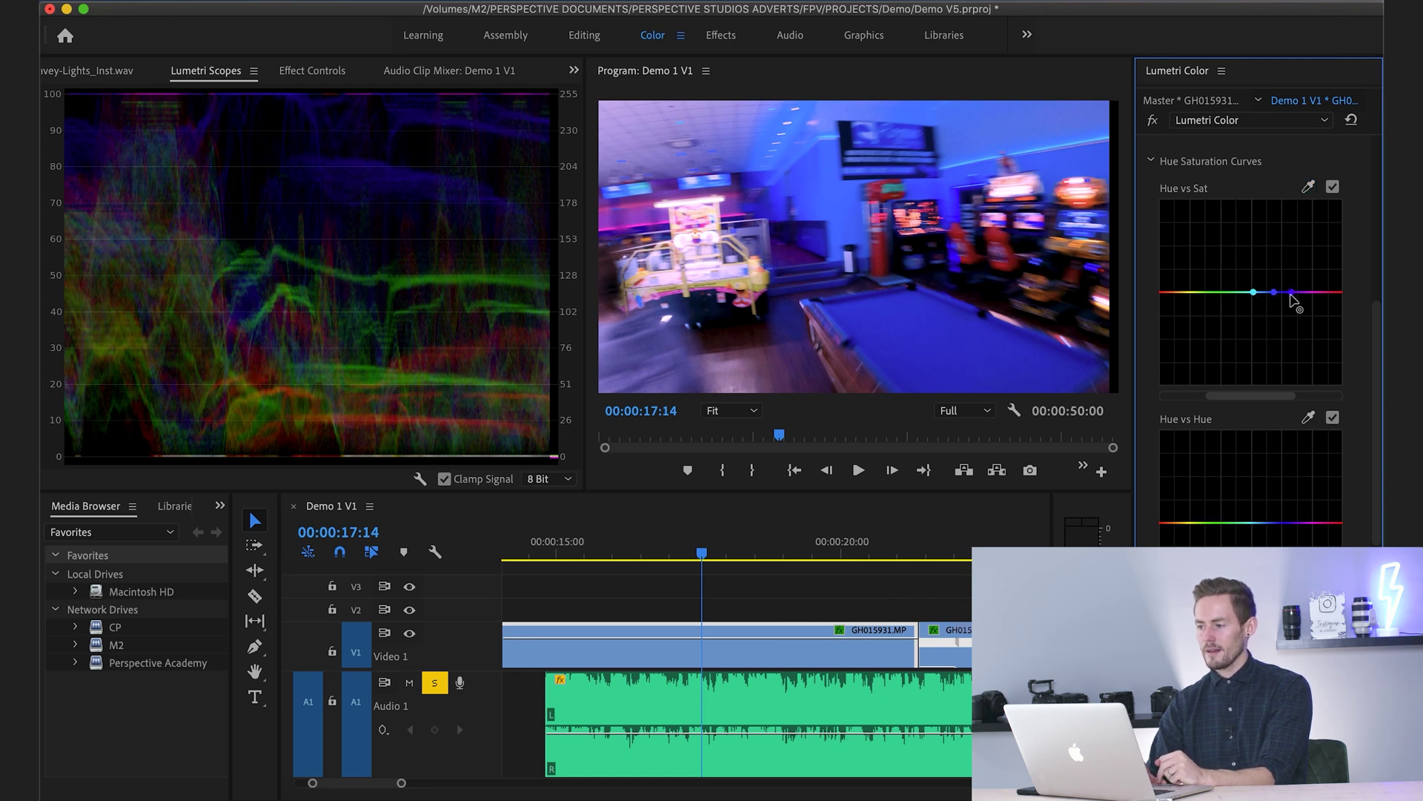
pyautogui.click(1275, 293)
pyautogui.moveTo(1276, 294); pyautogui.dragTo(1275, 264)
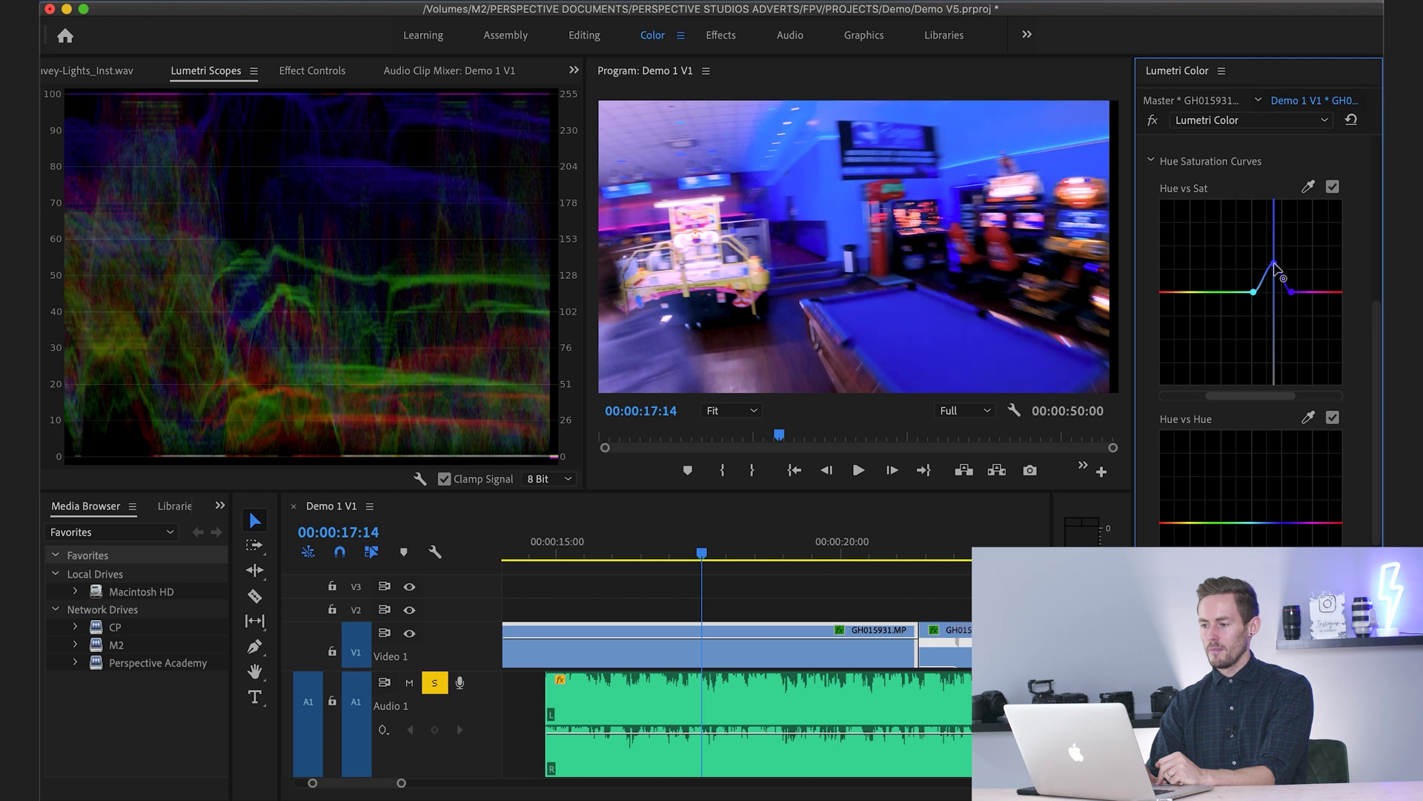